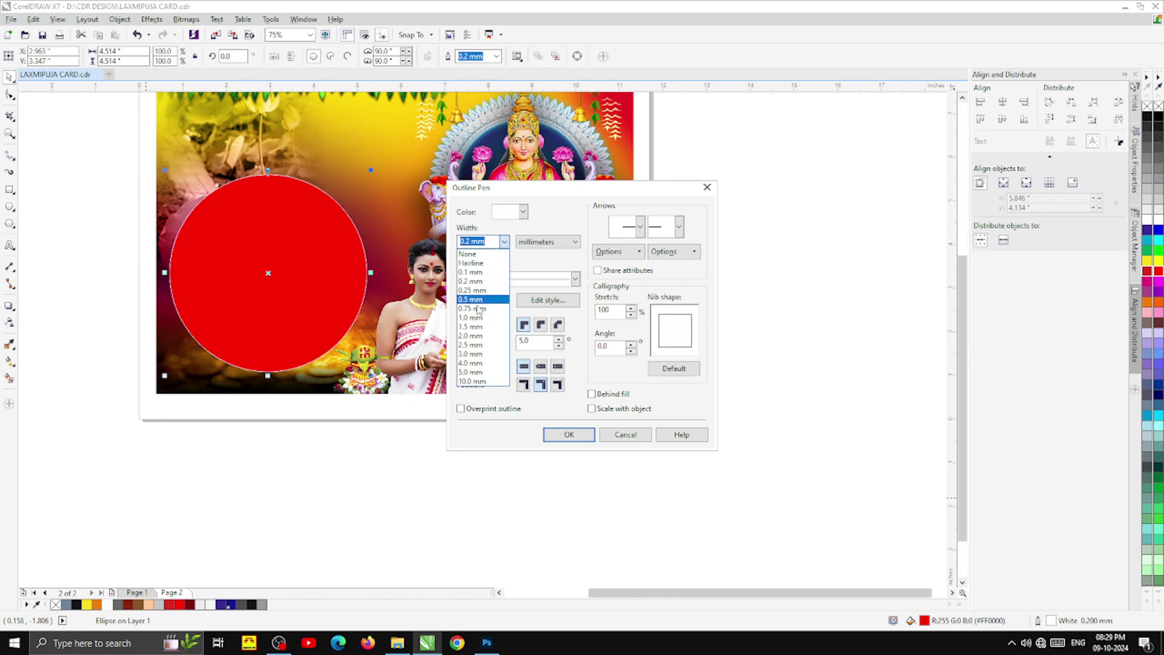
# Set the red circle's outline width to 2.0 mm, placed behind the fill and scaling with the object
pyautogui.click(482, 332)
pyautogui.click(591, 394)
pyautogui.click(591, 408)
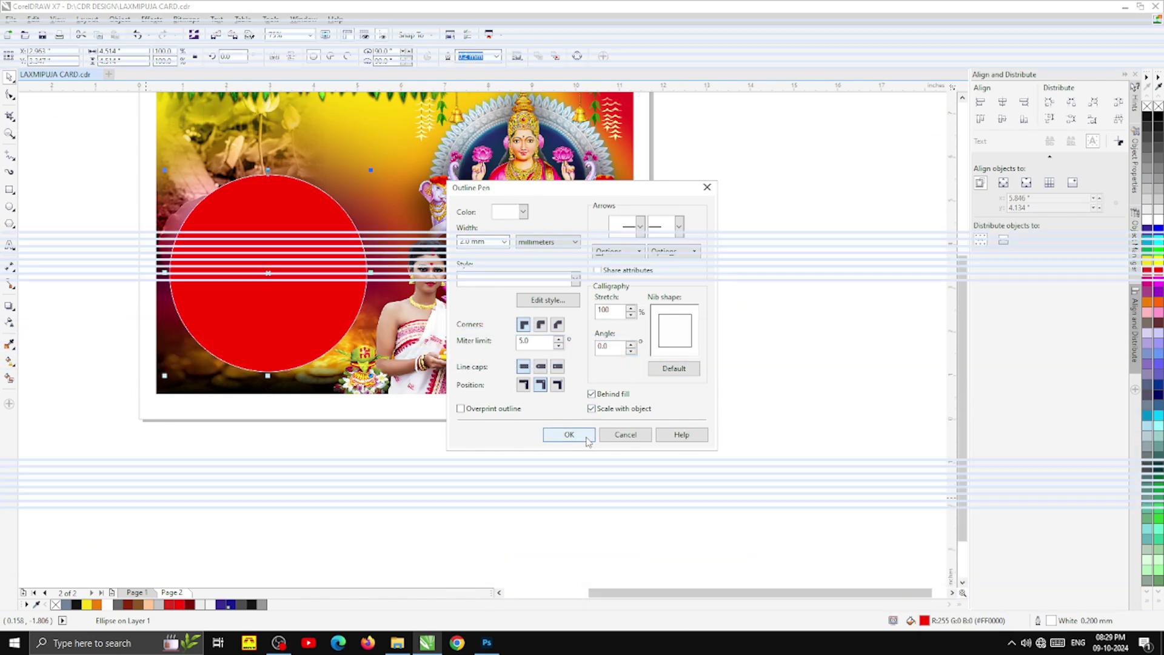
pyautogui.click(569, 434)
# Create a smaller concentric copy of the red circle, scaled to about 94.9% (4.285 inches)
pyautogui.scroll(4, 182, 179)
pyautogui.scroll(-2, 225, 135)
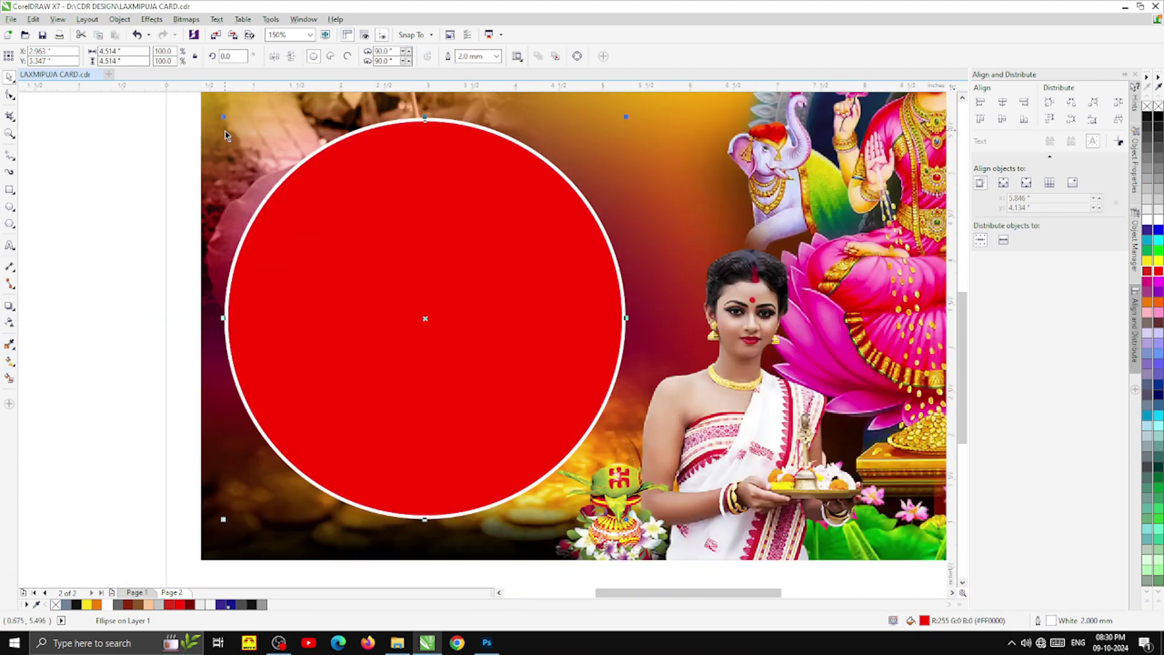
pyautogui.moveTo(223, 119); pyautogui.dragTo(233, 126)
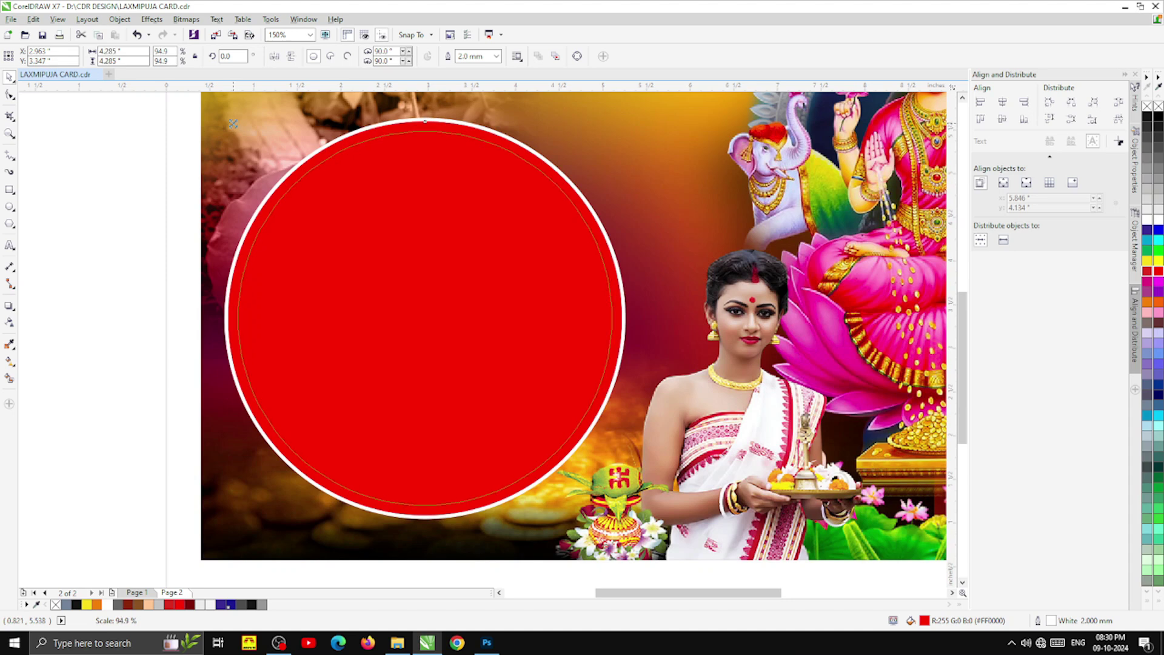
# Give the inner circle a dark red outline (#7D0909) and remove its fill
pyautogui.click(131, 606)
pyautogui.click(191, 605)
pyautogui.rightClick(191, 605)
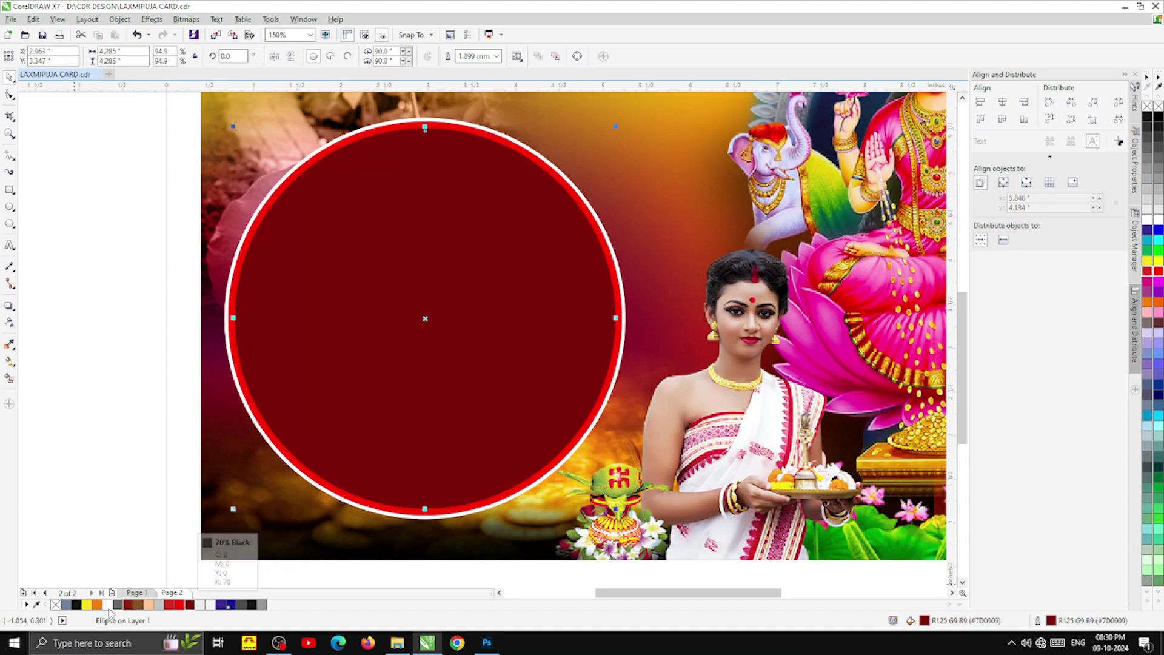
pyautogui.click(56, 604)
pyautogui.press('Escape')
pyautogui.click(372, 289)
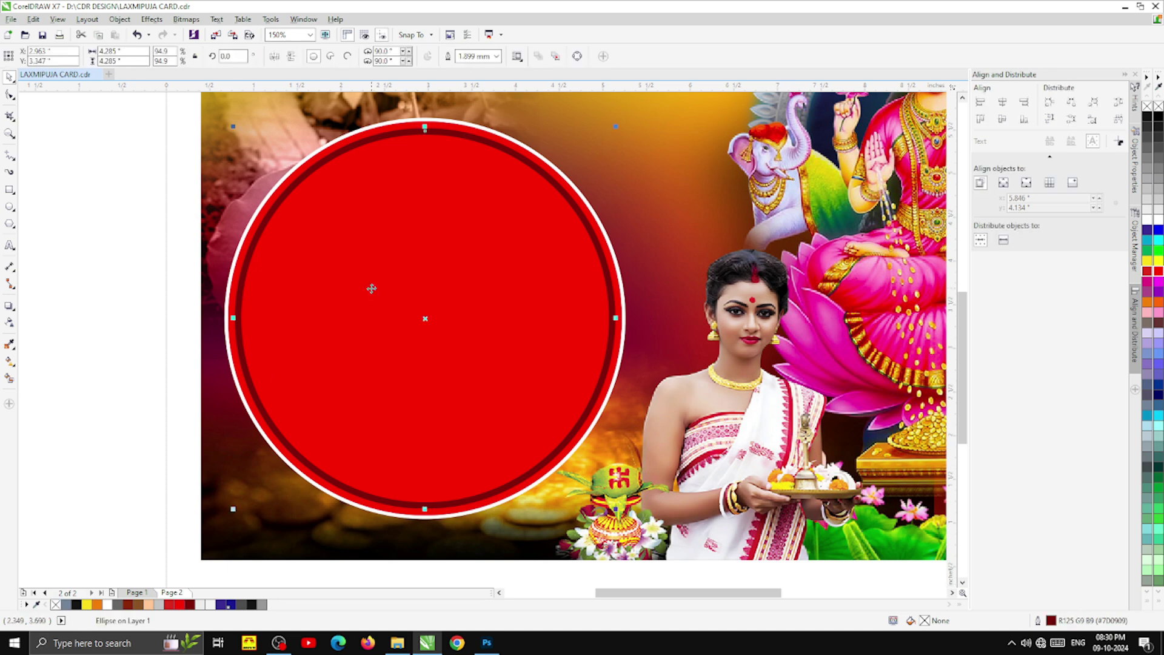
# Convert the dark red ring to a bitmap
pyautogui.scroll(-2, 300, 217)
pyautogui.scroll(2, 287, 244)
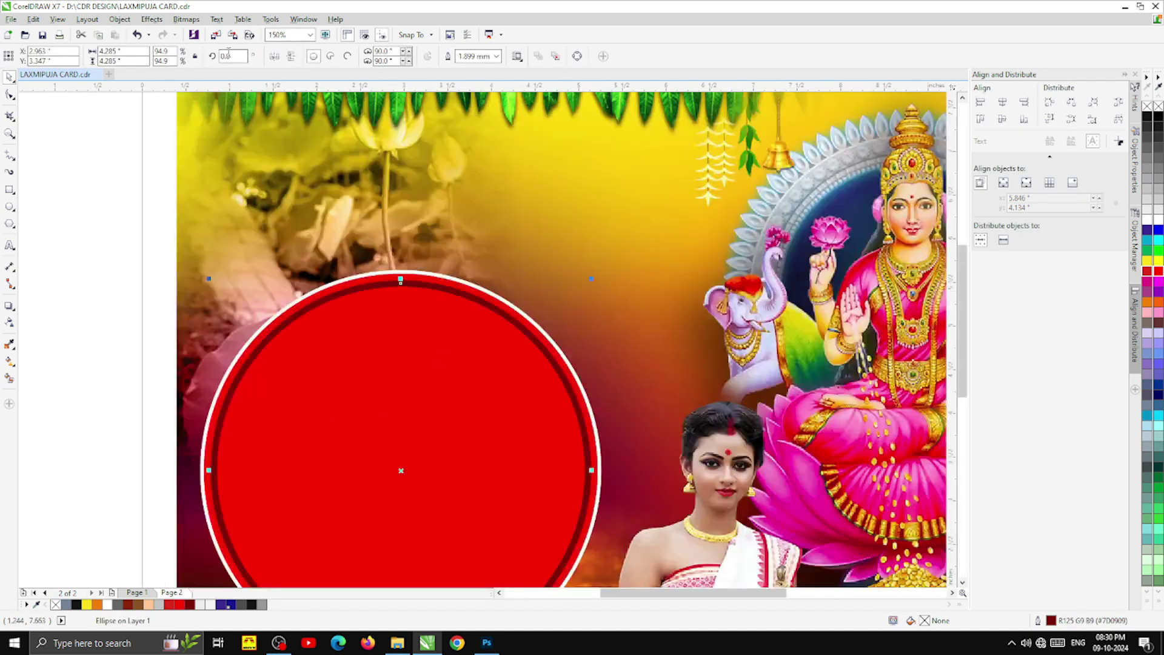
pyautogui.scroll(-2, 279, 202)
pyautogui.click(186, 19)
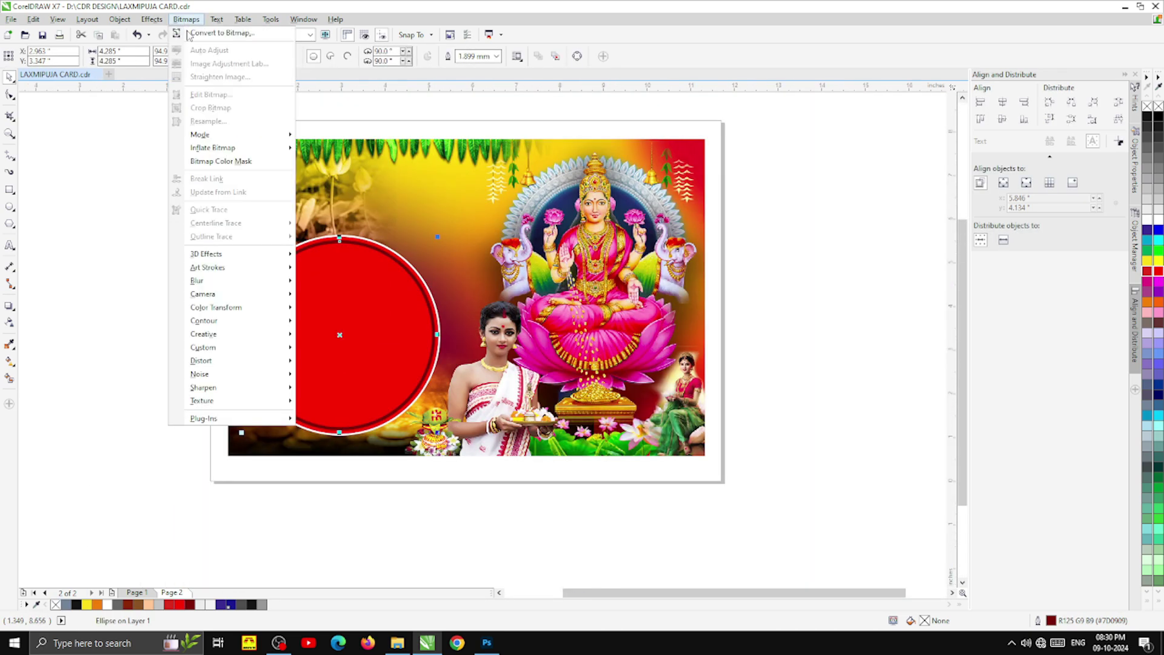
pyautogui.click(193, 30)
pyautogui.press('Return')
# Apply a Gaussian Blur with a 6.0 pixel radius to the ring bitmap
pyautogui.click(186, 18)
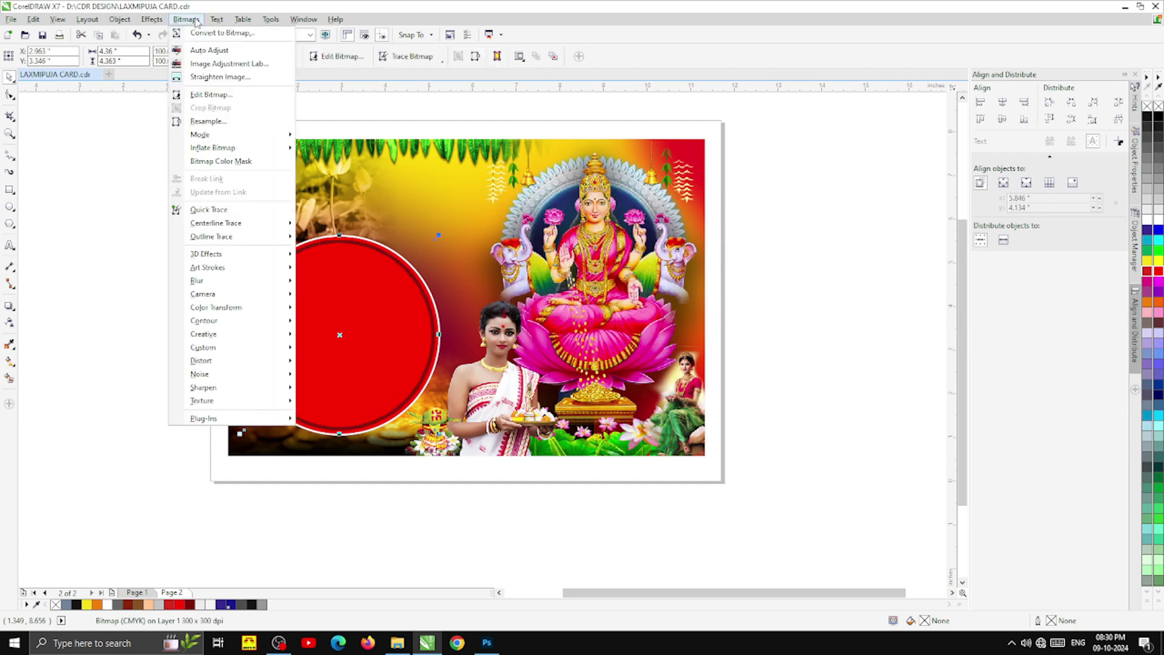
pyautogui.moveTo(206, 280)
pyautogui.click(340, 294)
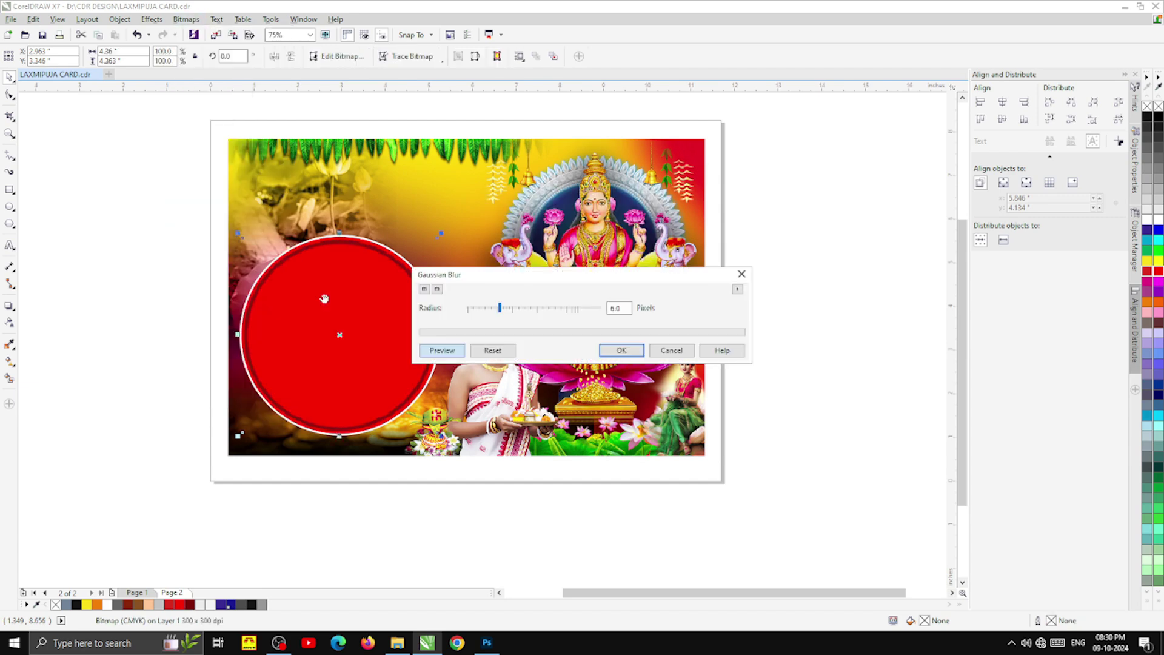
pyautogui.click(621, 350)
# PowerClip the blurred ring inside the red circle and move it within the clip so it follows the circle's edge
pyautogui.moveTo(317, 250); pyautogui.dragTo(167, 250)
pyautogui.rightClick(167, 249)
pyautogui.click(200, 257)
pyautogui.click(346, 360)
pyautogui.click(310, 451)
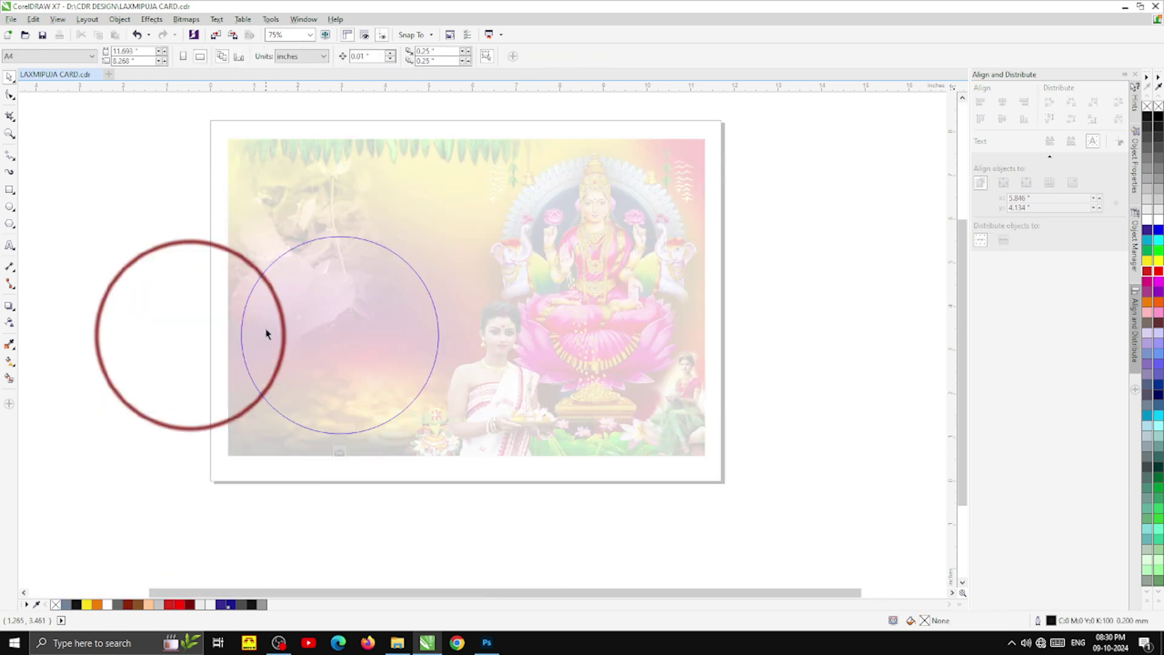
pyautogui.moveTo(279, 306); pyautogui.dragTo(428, 303)
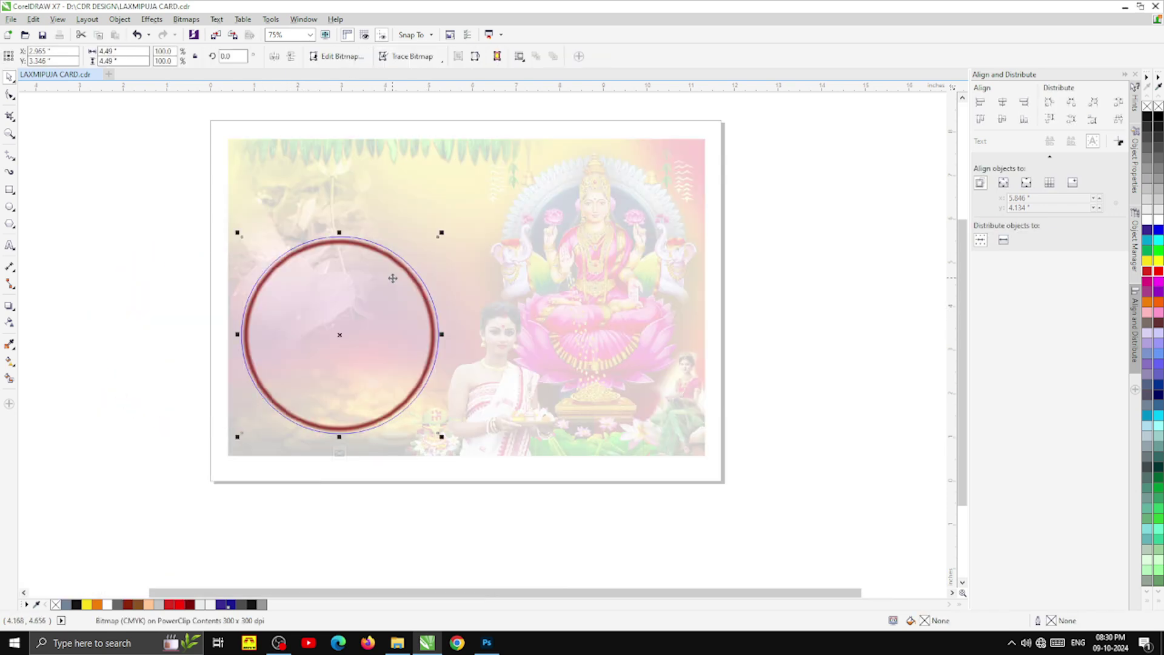
pyautogui.click(339, 451)
pyautogui.click(190, 257)
# Move the red circle higher and slightly to the right on the card, and undo the stray shift of the background image
pyautogui.moveTo(123, 211); pyautogui.dragTo(445, 447)
pyautogui.moveTo(399, 322); pyautogui.dragTo(400, 264)
pyautogui.scroll(1, 364, 225)
pyautogui.moveTo(364, 226); pyautogui.dragTo(388, 222)
pyautogui.scroll(-2, 431, 327)
pyautogui.moveTo(453, 346); pyautogui.dragTo(436, 336)
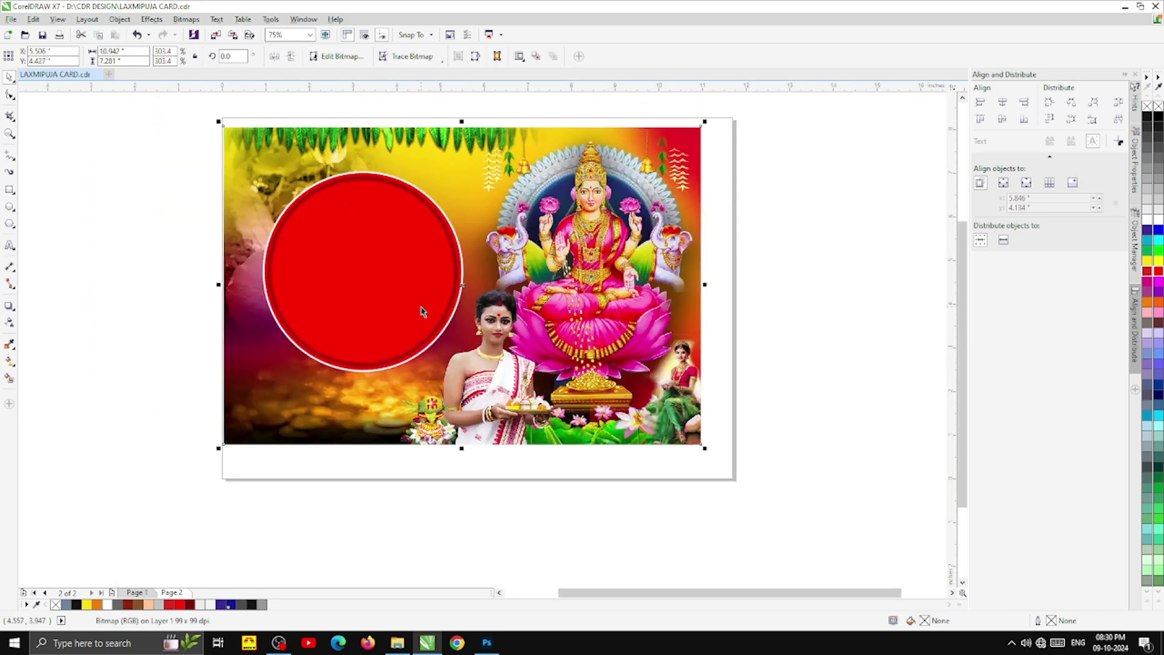
pyautogui.hotkey('ctrl', 'z')
# Scale the red circle down to about 3.753 inches and reposition it beneath the mango-leaf garland
pyautogui.click(364, 267)
pyautogui.moveTo(464, 373); pyautogui.dragTo(431, 339)
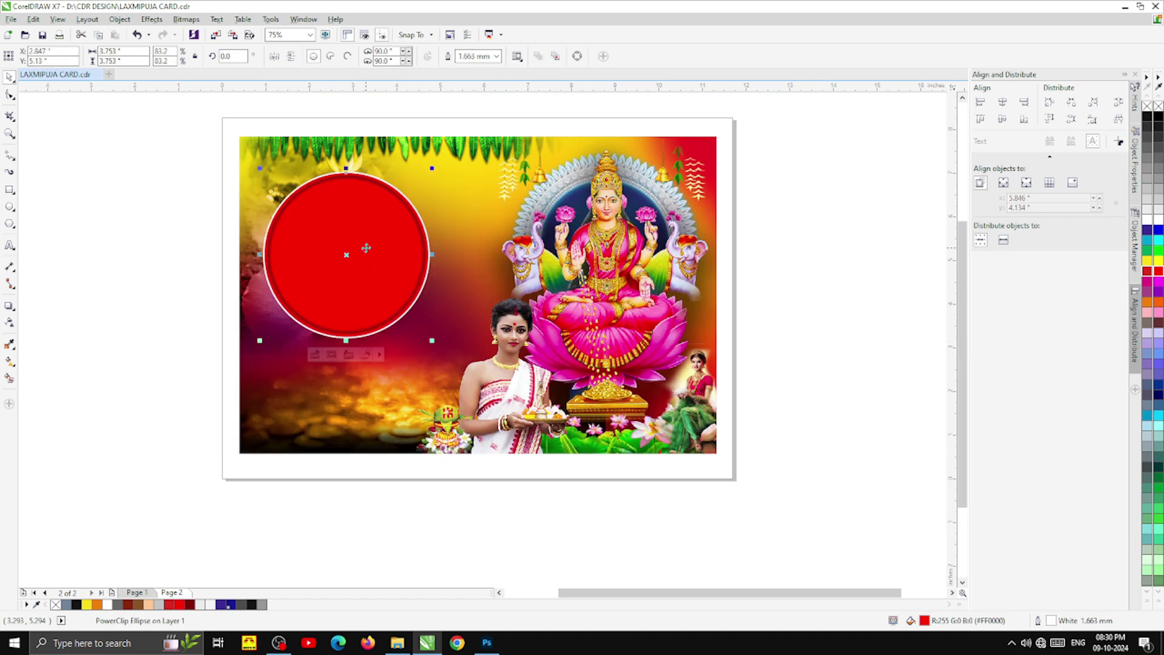
pyautogui.moveTo(359, 247); pyautogui.dragTo(378, 260)
pyautogui.click(156, 258)
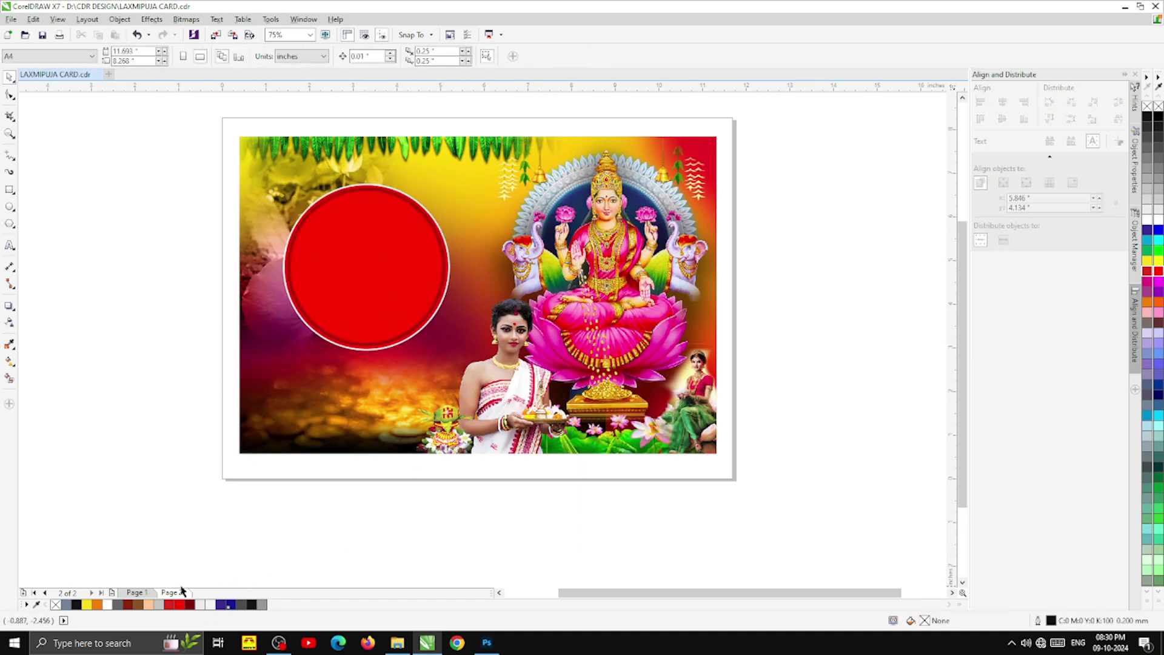
# Copy the pair of footprints from Page 1 and paste it onto Page 2
pyautogui.click(135, 593)
pyautogui.scroll(2, 308, 186)
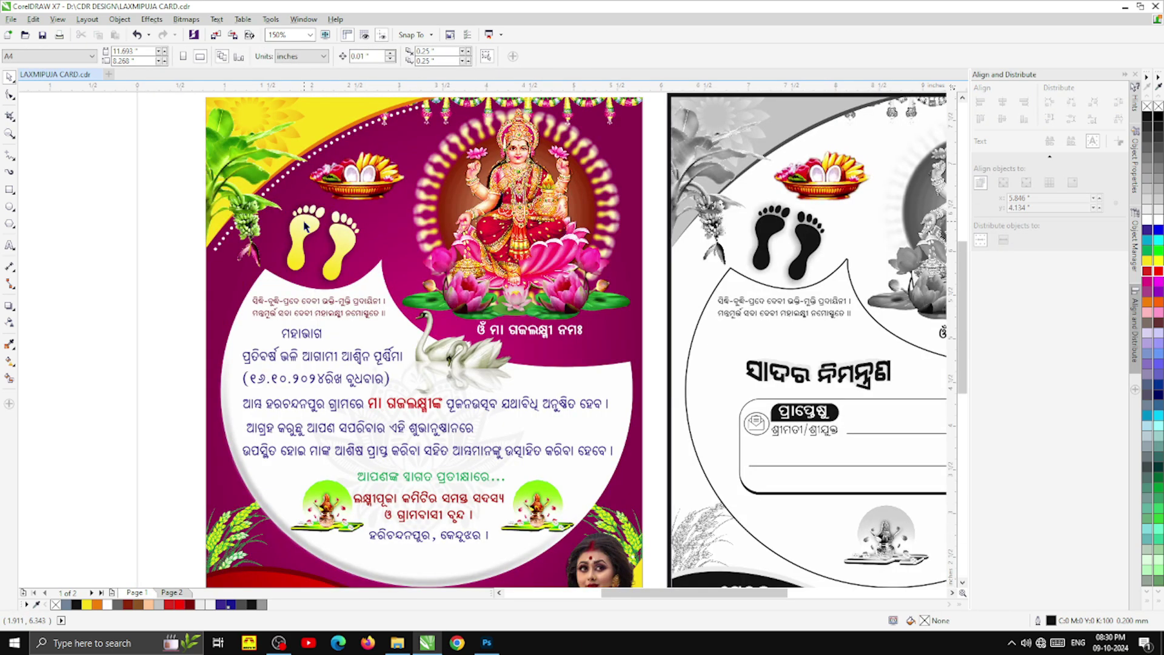
pyautogui.click(307, 203)
pyautogui.click(342, 236)
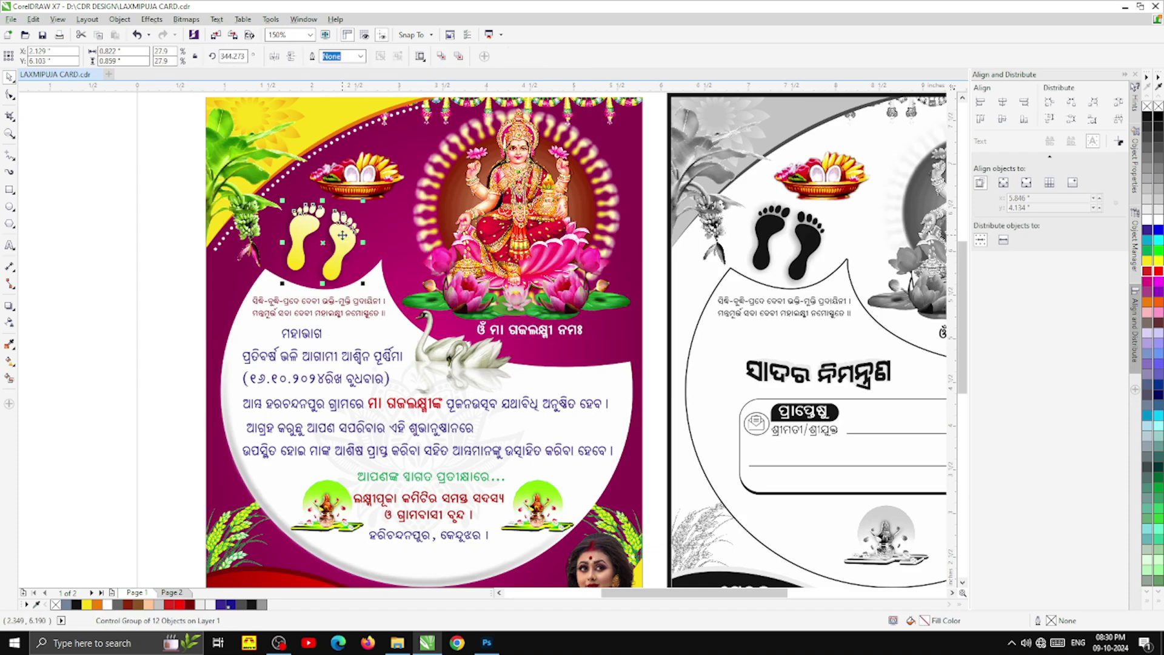
pyautogui.click(172, 591)
pyautogui.scroll(-2, 314, 339)
pyautogui.hotkey('ctrl', 'v')
# Move the pasted footprints to the upper edge of the circle and fill them with red (#FF0000)
pyautogui.scroll(1, 316, 289)
pyautogui.moveTo(316, 288); pyautogui.dragTo(356, 249)
pyautogui.scroll(1, 359, 243)
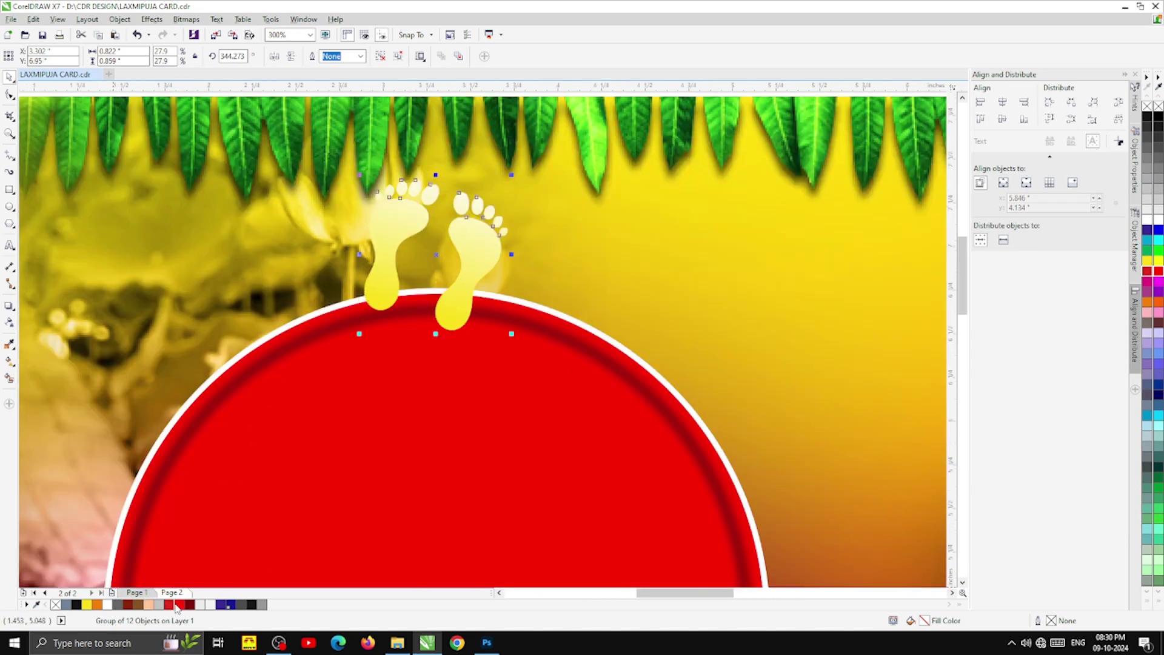
pyautogui.click(173, 605)
pyautogui.moveTo(371, 274); pyautogui.dragTo(363, 271)
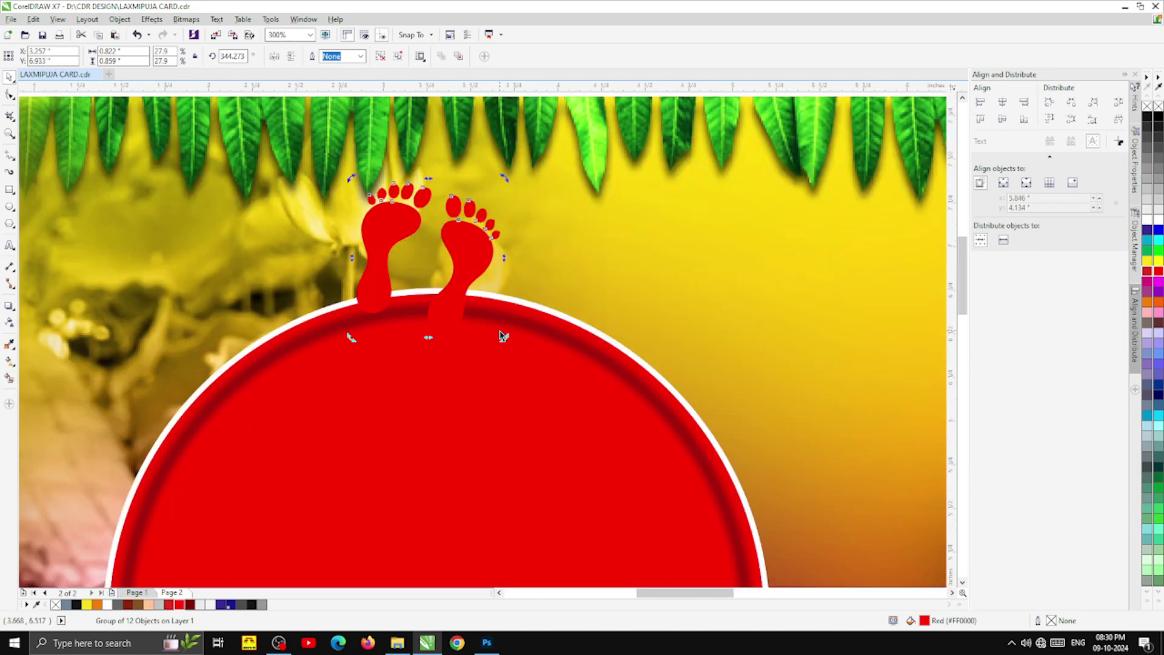
# Scale the footprints down to about 0.457 inches wide and place them just above the circle
pyautogui.click(446, 312)
pyautogui.moveTo(502, 335); pyautogui.dragTo(436, 265)
pyautogui.moveTo(420, 199); pyautogui.dragTo(443, 171)
pyautogui.scroll(2, 464, 216)
pyautogui.hotkey('ctrl', 'z')
pyautogui.scroll(-2, 395, 205)
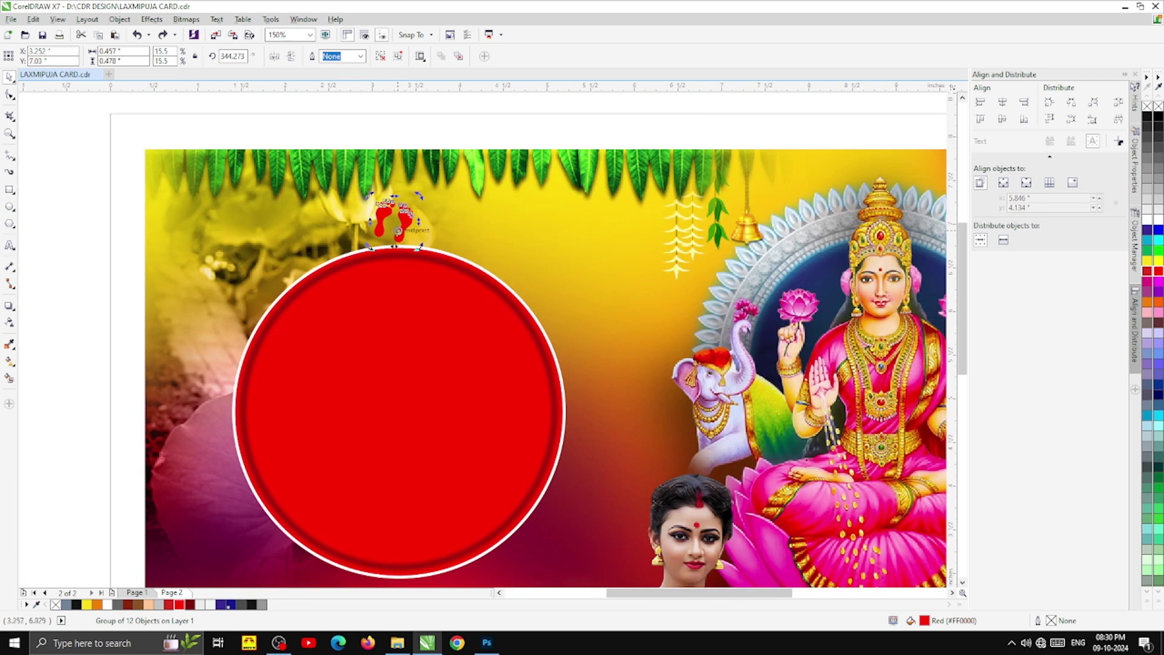
# Rotate the footprints upright, to about 0.2 degrees, and centre them above the circle
pyautogui.scroll(3, 391, 225)
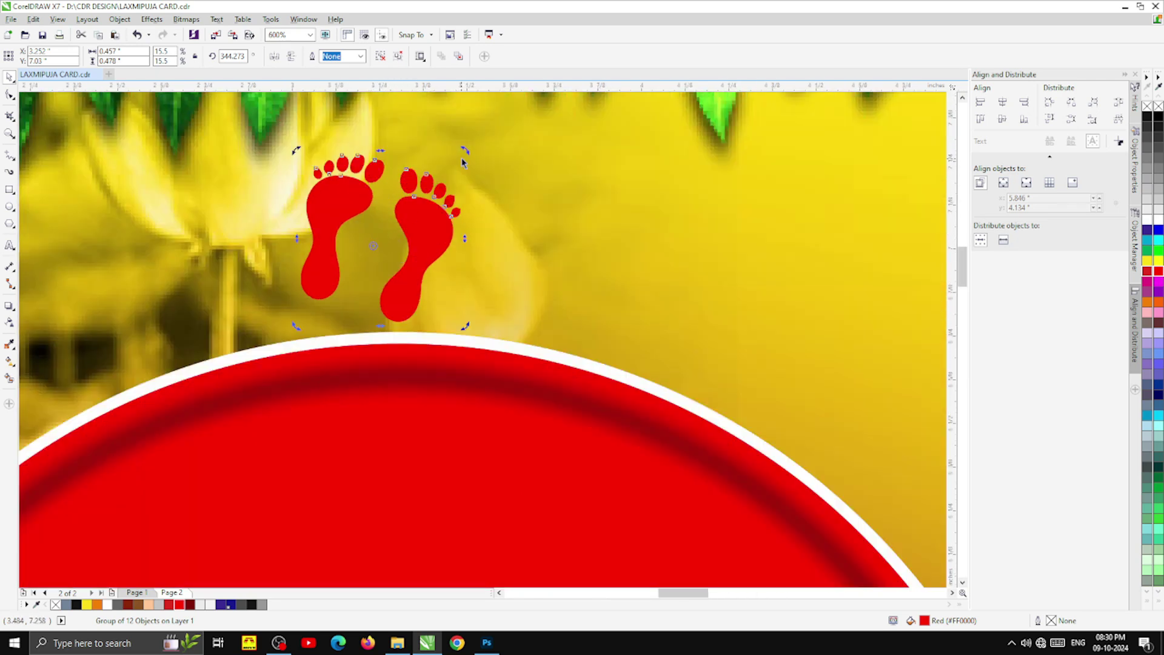
pyautogui.moveTo(463, 151); pyautogui.dragTo(429, 137)
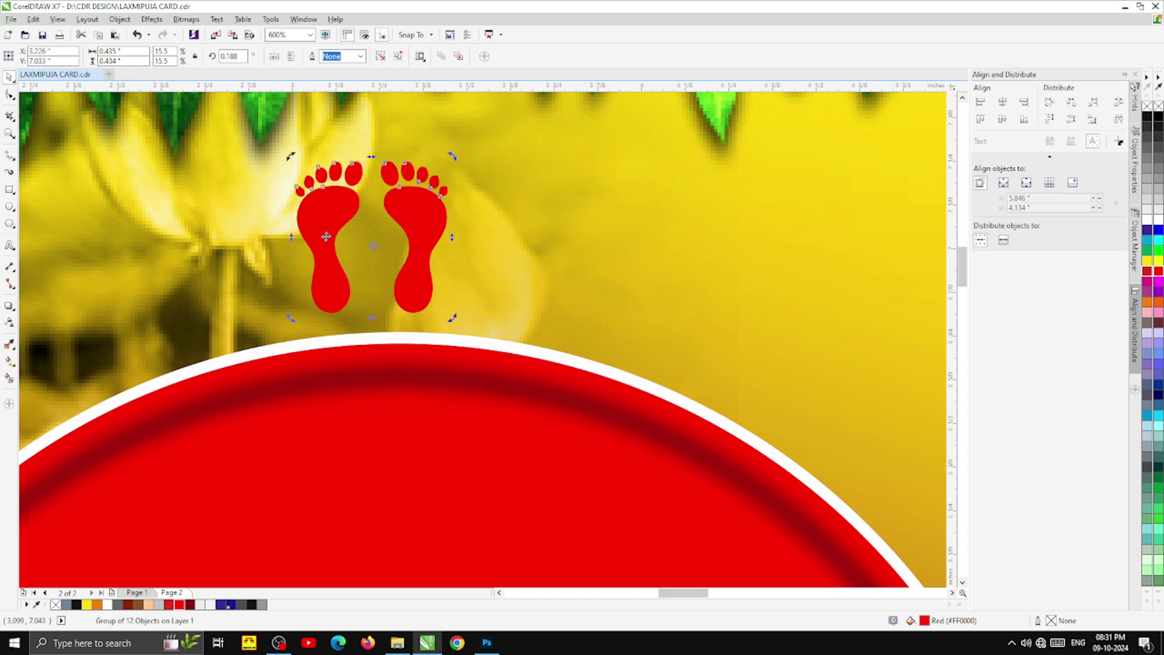
pyautogui.scroll(2, 436, 173)
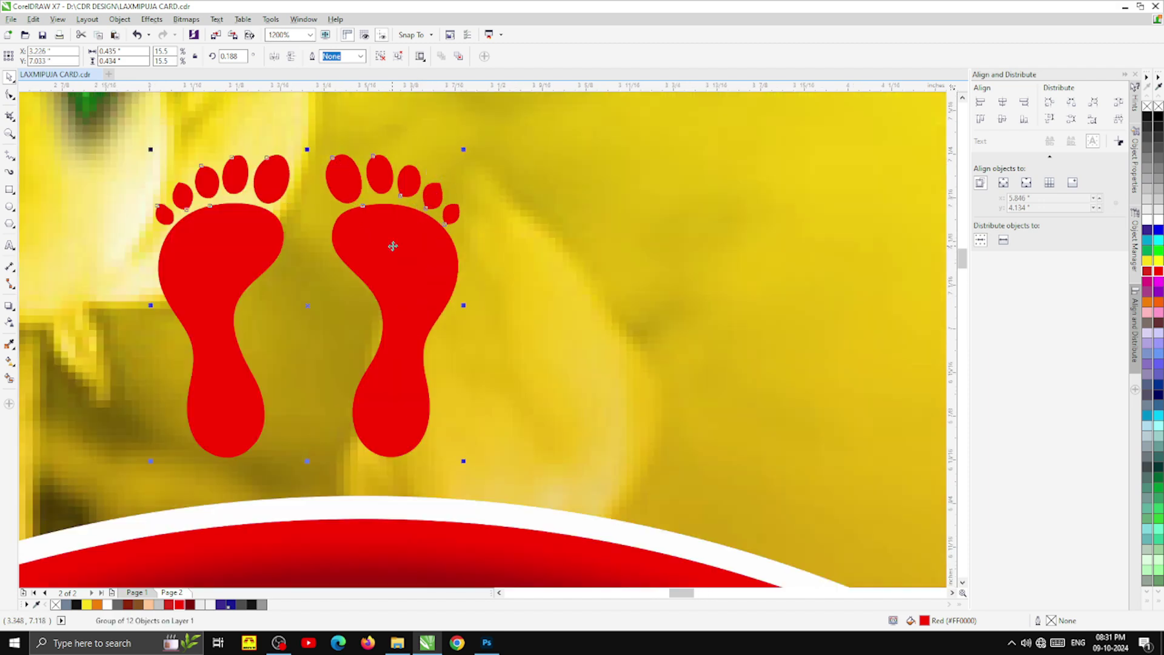
pyautogui.scroll(-2, 393, 246)
pyautogui.moveTo(390, 239); pyautogui.dragTo(407, 249)
pyautogui.scroll(-3, 396, 245)
pyautogui.scroll(2, 396, 239)
# Give the footprints a white 0.75 mm outline with round corners, placed behind the fill and scaling with the object
pyautogui.rightClick(104, 605)
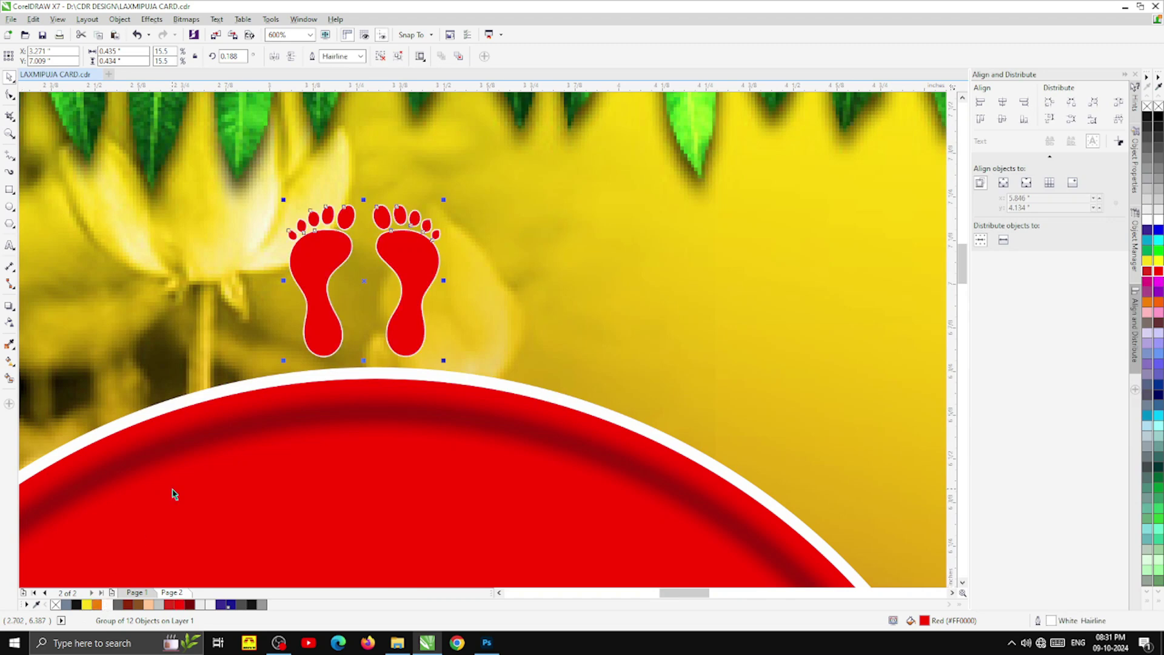
pyautogui.press('F12')
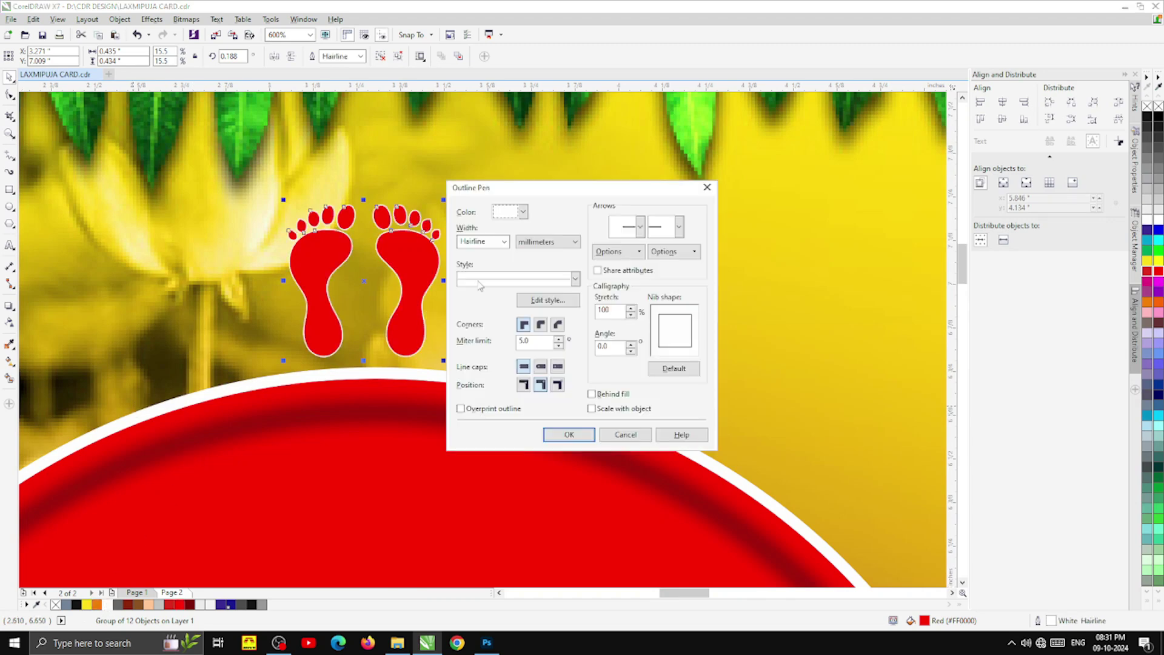
pyautogui.click(507, 243)
pyautogui.click(481, 310)
pyautogui.click(592, 394)
pyautogui.click(591, 408)
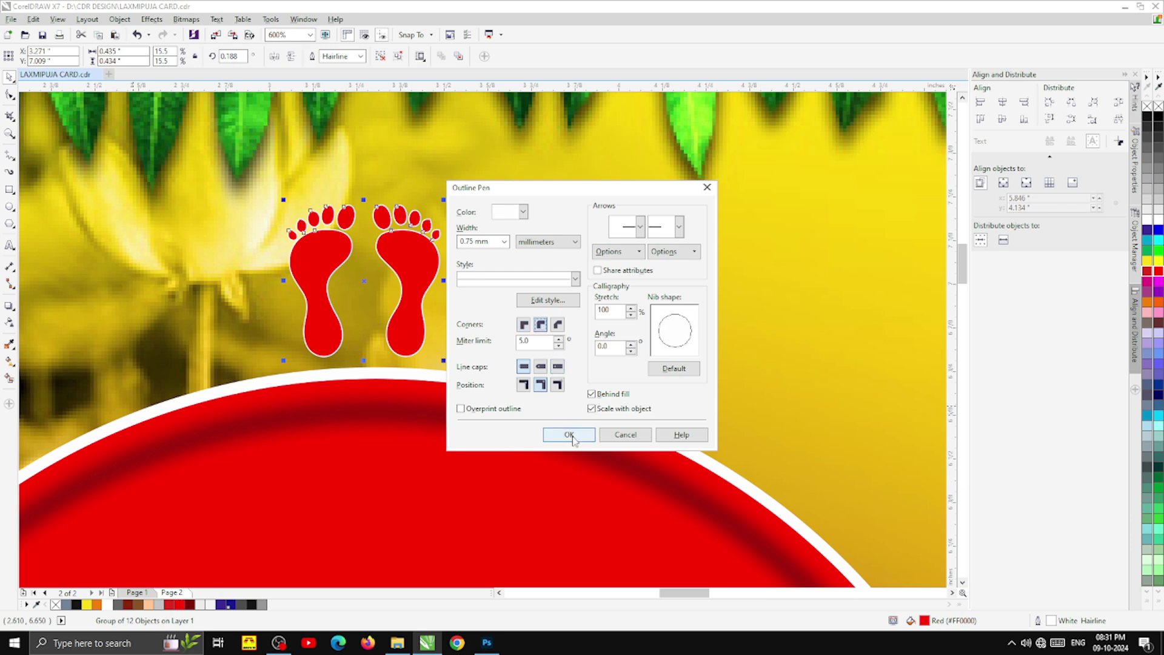
pyautogui.click(569, 434)
pyautogui.scroll(-1, 413, 248)
pyautogui.scroll(2, 413, 248)
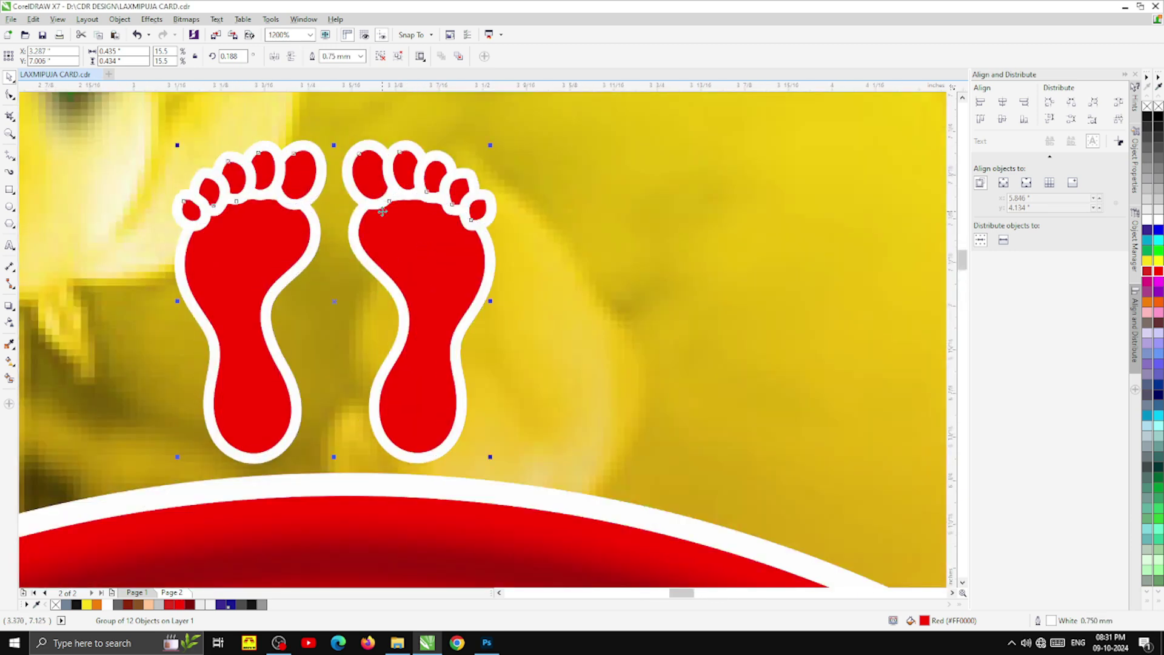
# Reduce the footprints' outline width to 0.25 mm
pyautogui.scroll(-1, 379, 206)
pyautogui.press('F12')
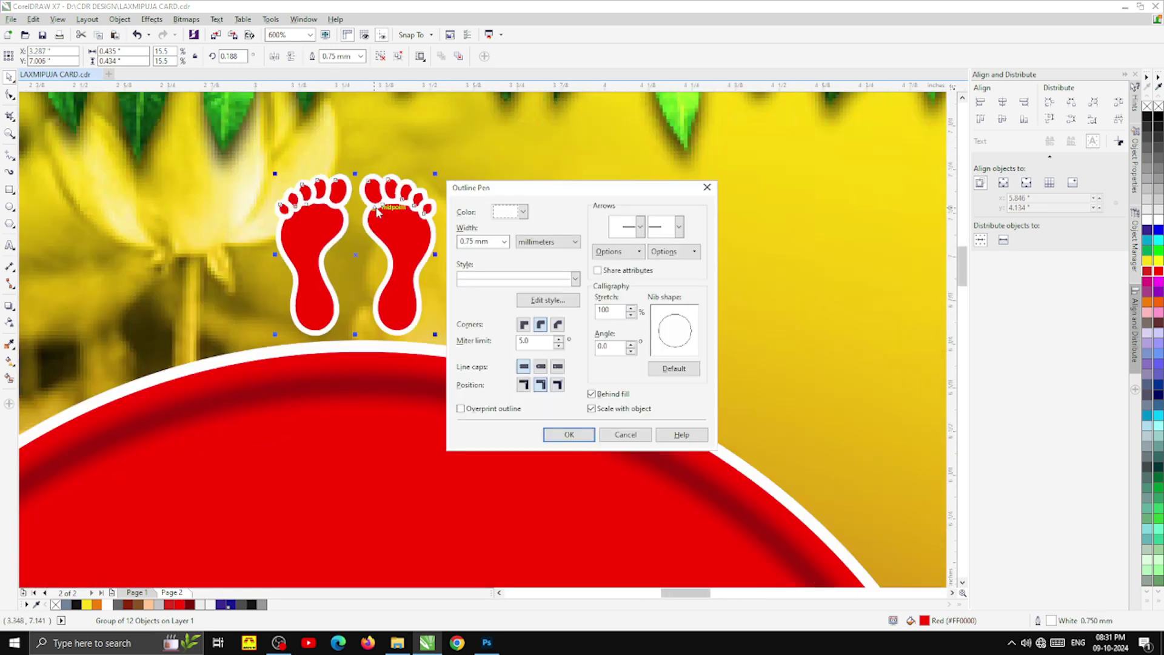
pyautogui.click(503, 241)
pyautogui.click(483, 291)
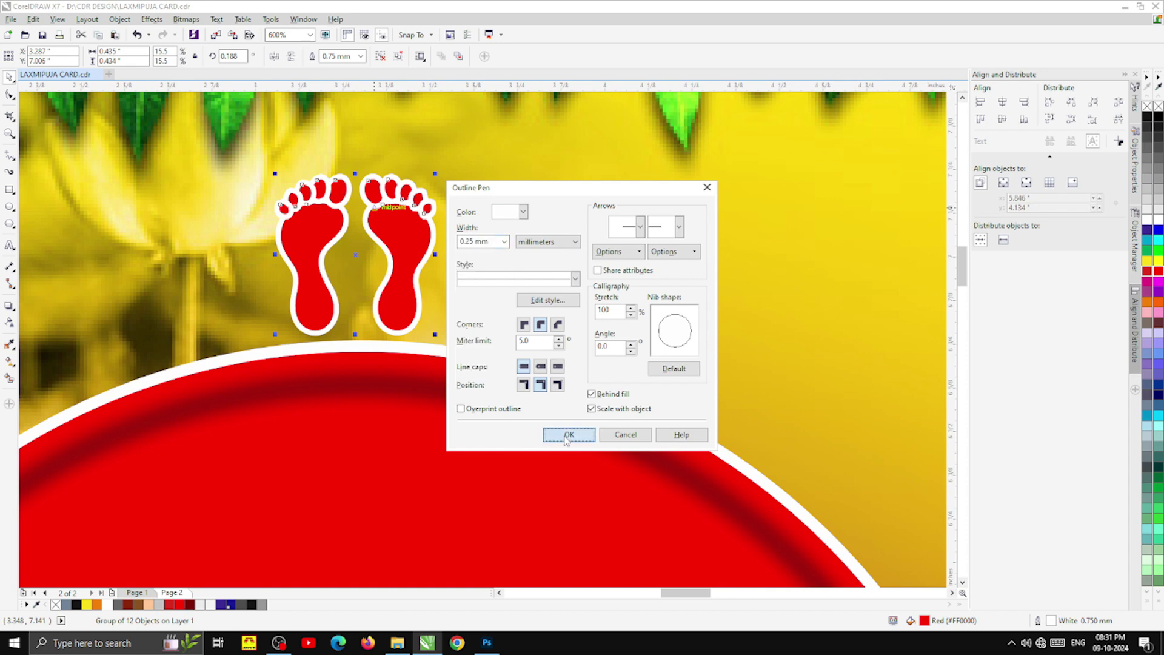
pyautogui.click(566, 437)
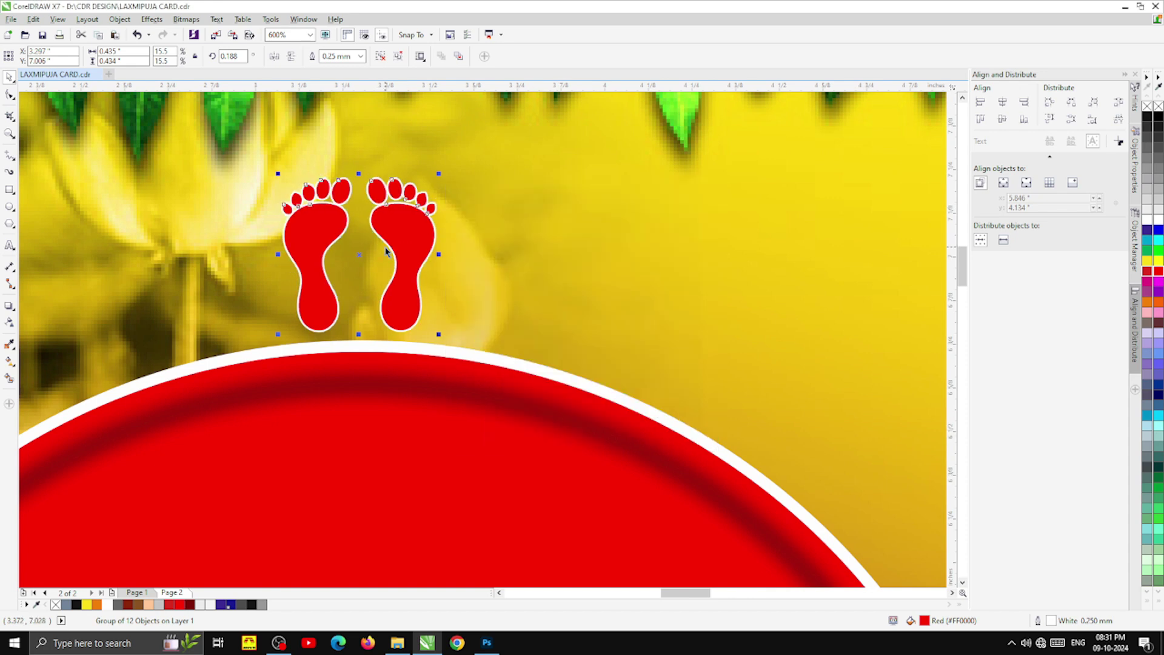
# Set the footprints' outline width back to 0.75 mm
pyautogui.scroll(-2, 386, 245)
pyautogui.scroll(2, 379, 246)
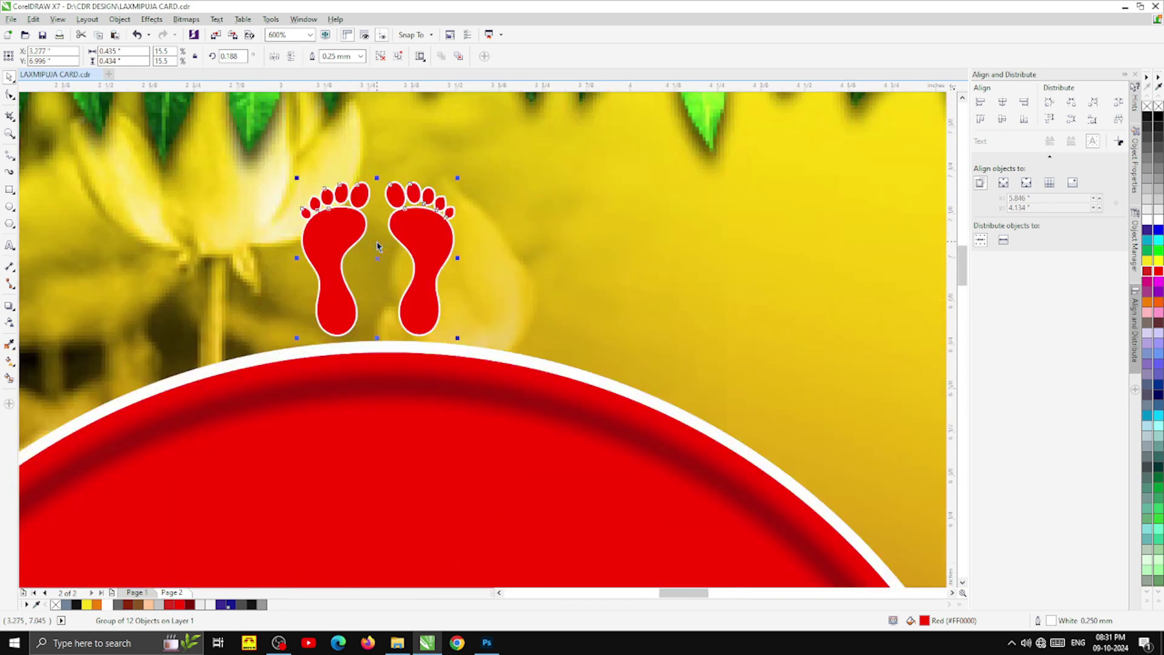
pyautogui.press('F12')
pyautogui.click(502, 243)
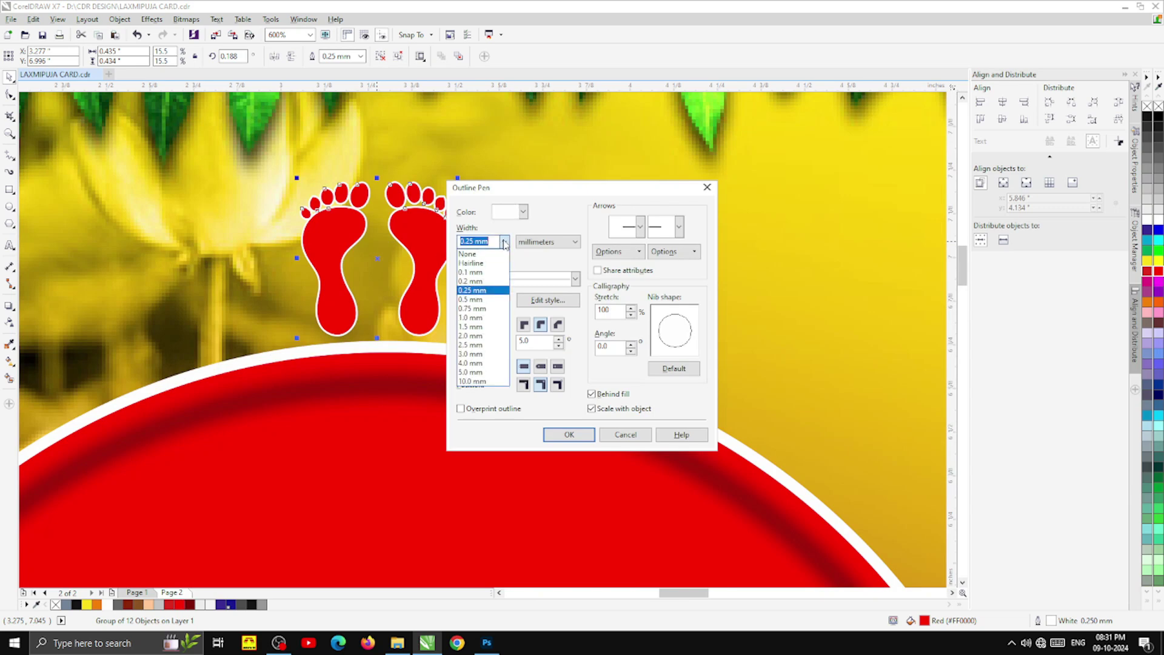
pyautogui.click(482, 308)
pyautogui.click(559, 434)
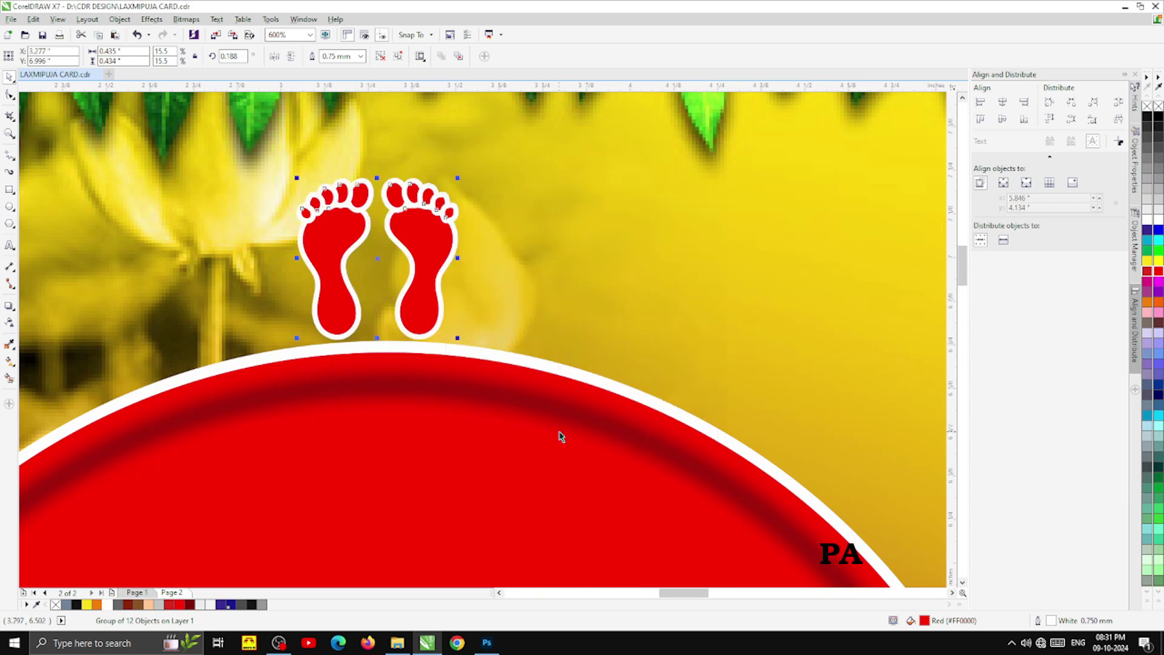
# Change the footprints' outline width to 0.5 mm
pyautogui.press('F12')
pyautogui.click(503, 241)
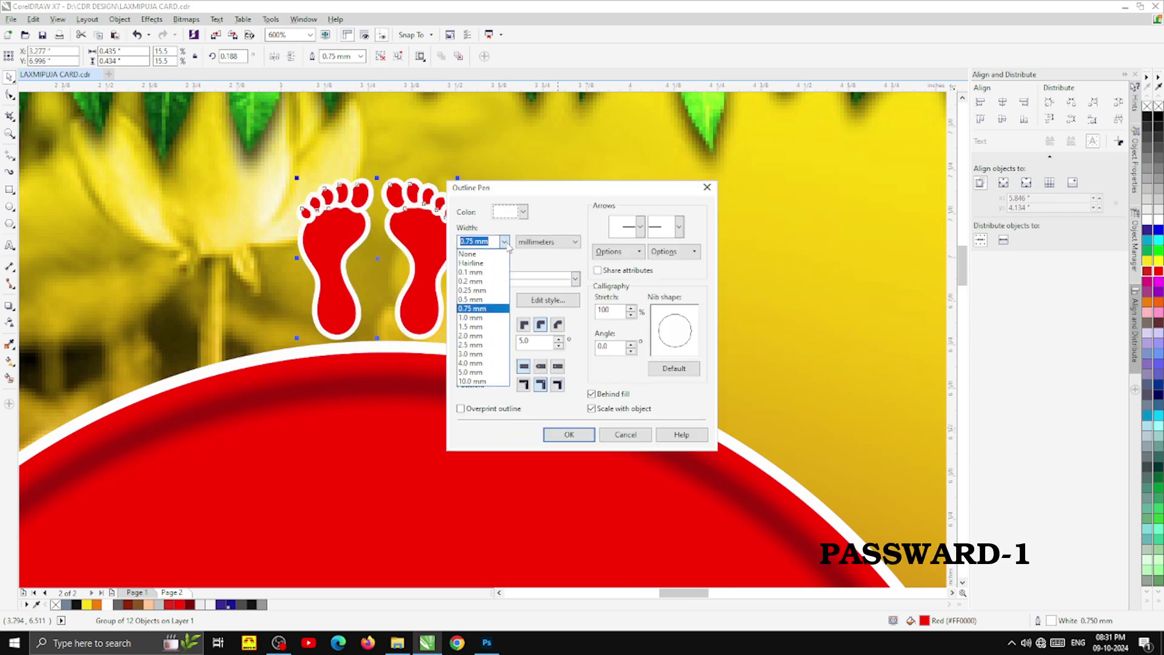
pyautogui.click(483, 301)
pyautogui.click(560, 433)
pyautogui.scroll(4, 517, 380)
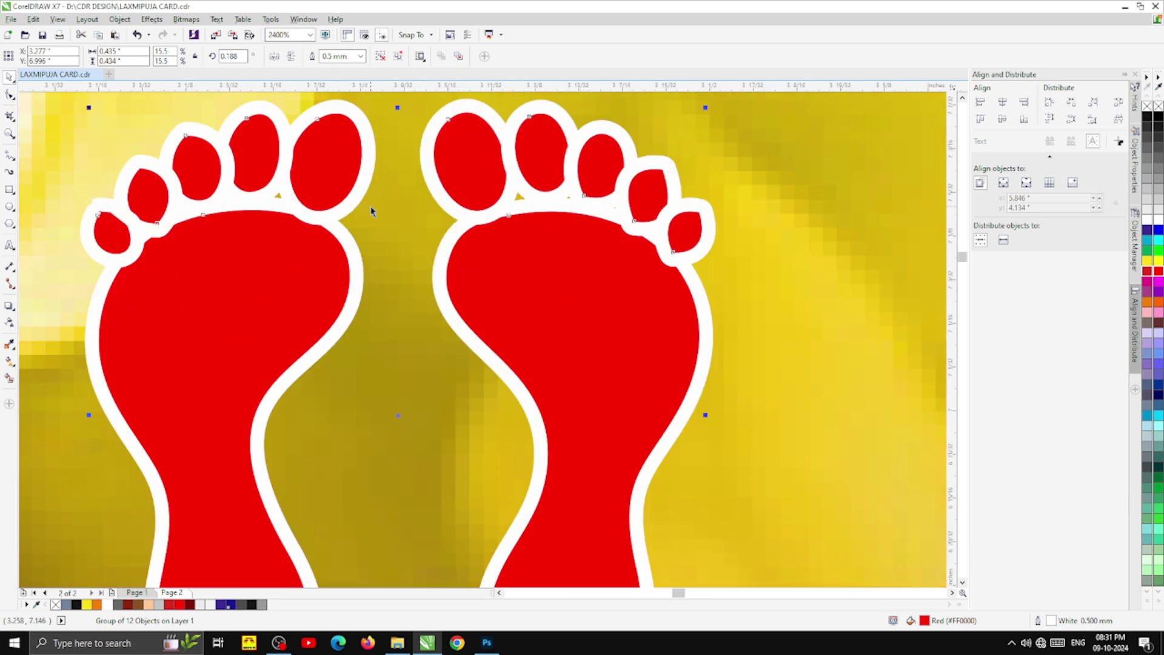
# Set the footprints' outline width to 0.25 mm
pyautogui.press('F12')
pyautogui.click(504, 241)
pyautogui.click(483, 292)
pyautogui.click(568, 434)
pyautogui.scroll(-4, 333, 253)
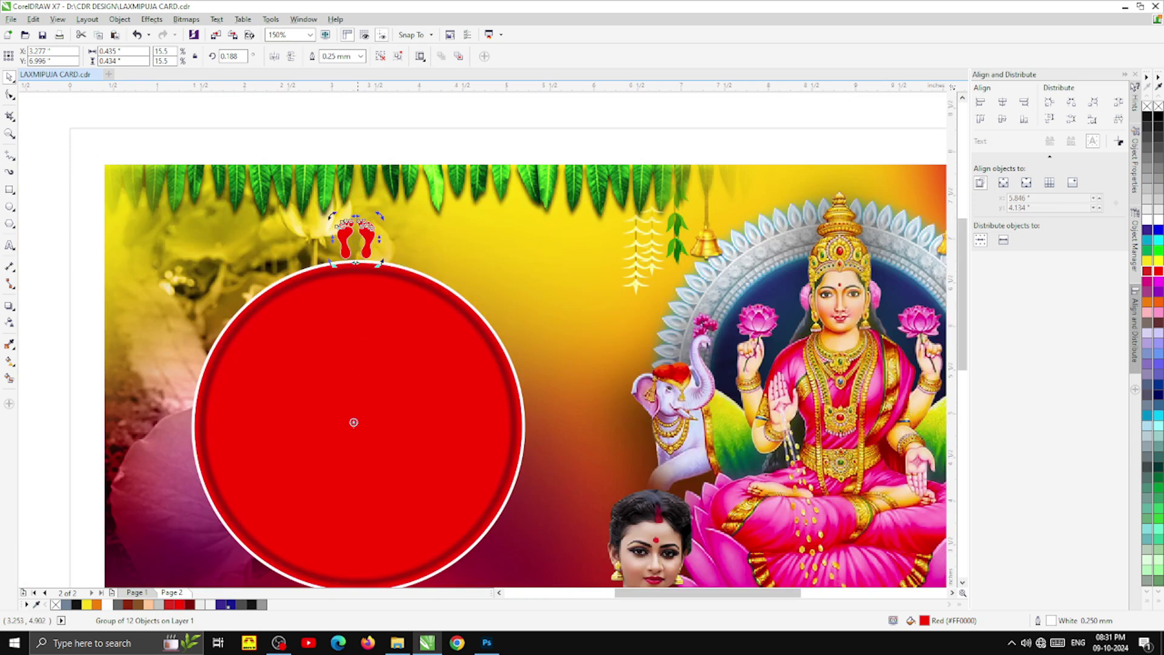
# Try rotating a copy of the footprints about the circle's centre and repeating it around the whole rim
pyautogui.scroll(2, 379, 225)
pyautogui.moveTo(369, 232); pyautogui.dragTo(533, 263)
pyautogui.scroll(-2, 345, 198)
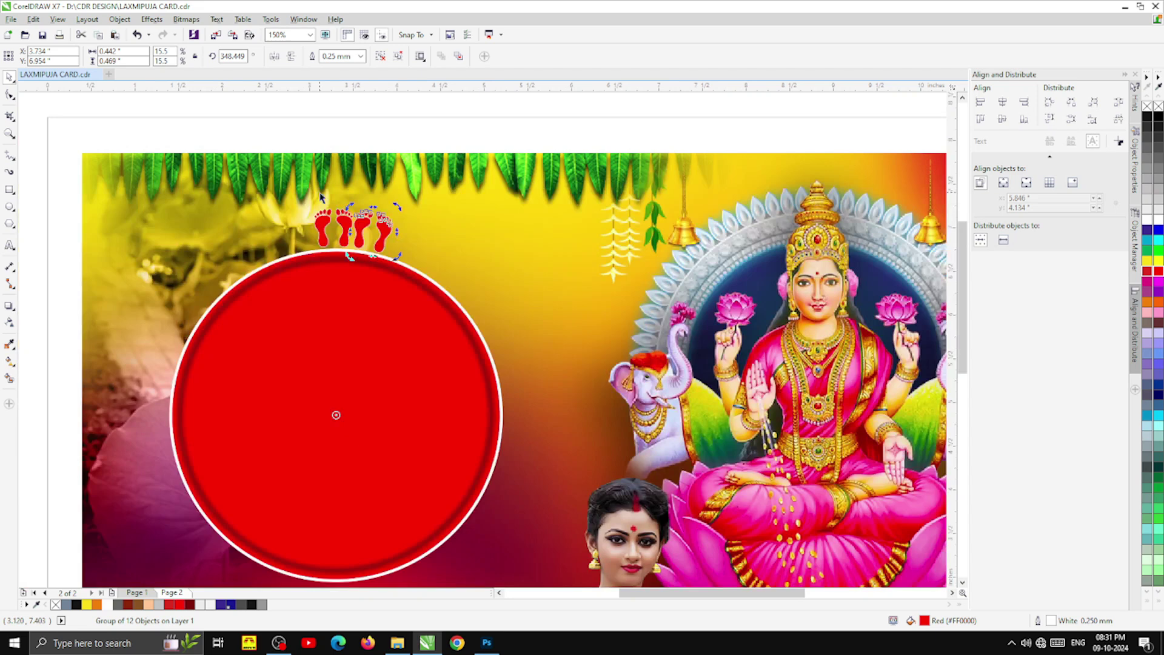
pyautogui.hotkey('ctrl', 'r')
pyautogui.hotkey('ctrl', 'r')
pyautogui.hotkey('ctrl', 'r')
pyautogui.hotkey('ctrl', 'r')
pyautogui.hotkey('ctrl', 'r')
pyautogui.hotkey('ctrl', 'r')
pyautogui.hotkey('ctrl', 'r')
pyautogui.hotkey('ctrl', 'r')
pyautogui.hotkey('ctrl', 'r')
pyautogui.hotkey('ctrl', 'r')
pyautogui.hotkey('ctrl', 'r')
pyautogui.hotkey('ctrl', 'r')
pyautogui.hotkey('ctrl', 'r')
pyautogui.hotkey('ctrl', 'r')
pyautogui.hotkey('ctrl', 'r')
pyautogui.hotkey('ctrl', 'r')
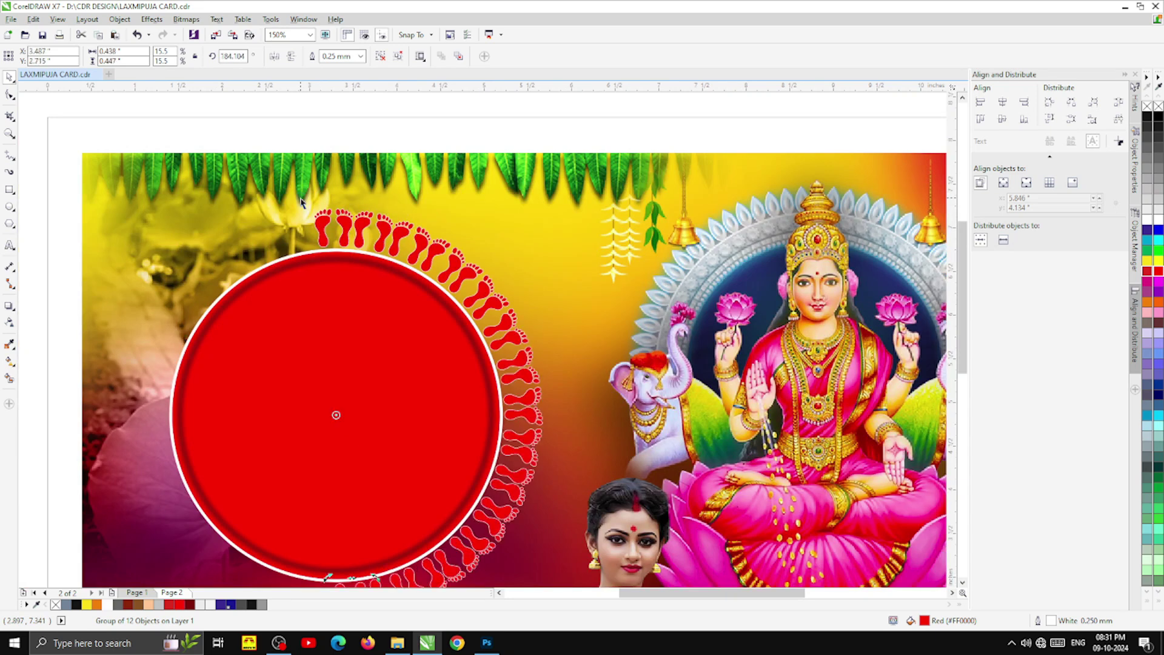
pyautogui.hotkey('ctrl', 'r')
pyautogui.hotkey('ctrl', 'r')
pyautogui.hotkey('ctrl', 'r')
pyautogui.hotkey('ctrl', 'r')
pyautogui.hotkey('ctrl', 'r')
pyautogui.hotkey('ctrl', 'r')
pyautogui.hotkey('ctrl', 'r')
pyautogui.hotkey('ctrl', 'r')
pyautogui.hotkey('ctrl', 'r')
pyautogui.hotkey('ctrl', 'r')
pyautogui.hotkey('ctrl', 'r')
pyautogui.hotkey('ctrl', 'r')
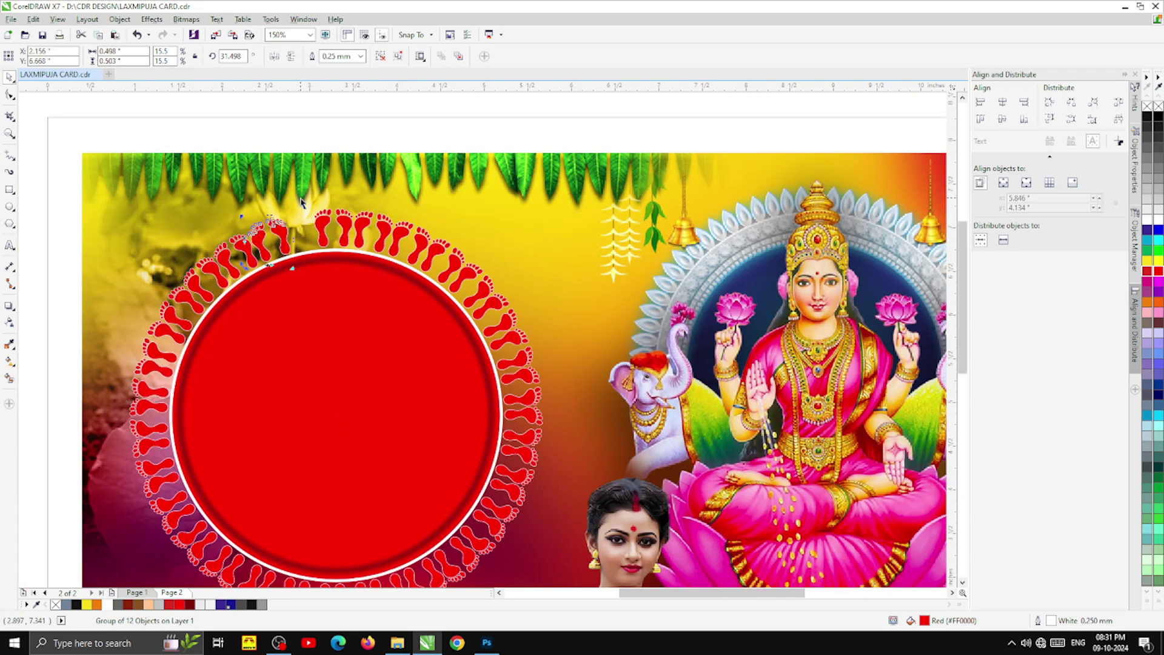
pyautogui.scroll(1, 274, 231)
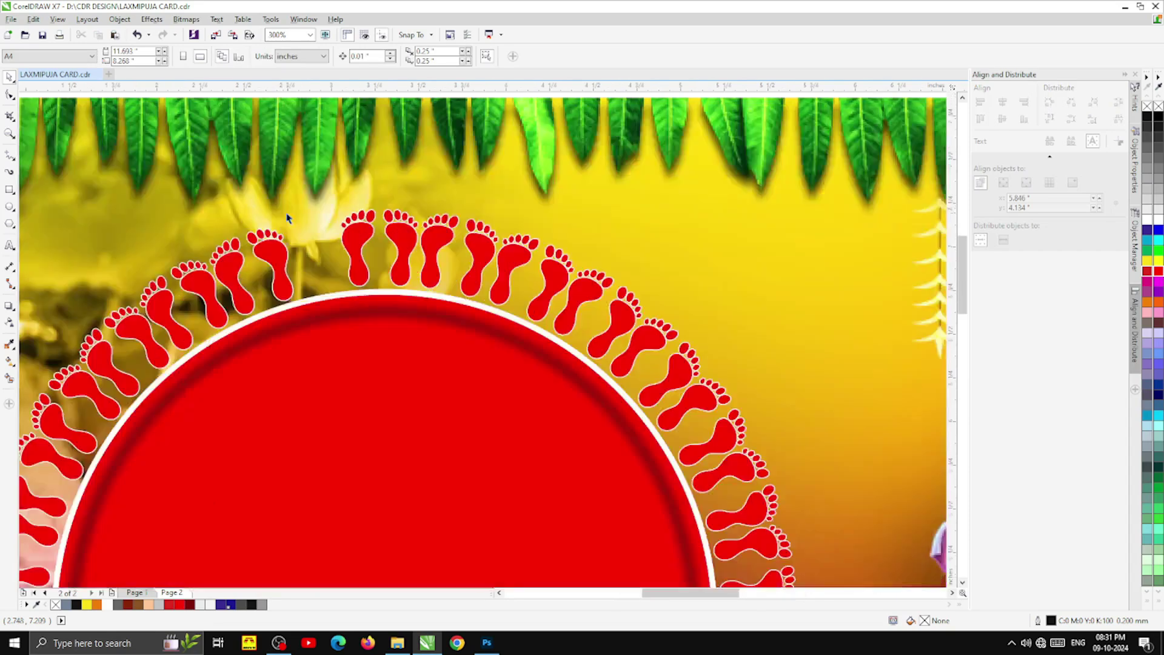
pyautogui.scroll(1, 272, 255)
pyautogui.scroll(-3, 277, 246)
# Undo the ring of footprint copies back to the single original pair
pyautogui.hotkey('ctrl', 'z')
pyautogui.hotkey('ctrl', 'z')
pyautogui.hotkey('ctrl', 'z')
pyautogui.hotkey('ctrl', 'z')
pyautogui.hotkey('ctrl', 'z')
pyautogui.hotkey('ctrl', 'z')
pyautogui.hotkey('ctrl', 'z')
pyautogui.hotkey('ctrl', 'z')
pyautogui.hotkey('ctrl', 'z')
pyautogui.hotkey('ctrl', 'z')
pyautogui.hotkey('ctrl', 'z')
pyautogui.hotkey('ctrl', 'z')
pyautogui.hotkey('ctrl', 'z')
pyautogui.hotkey('ctrl', 'z')
pyautogui.hotkey('ctrl', 'z')
pyautogui.hotkey('ctrl', 'z')
pyautogui.hotkey('ctrl', 'z')
pyautogui.hotkey('ctrl', 'z')
pyautogui.hotkey('ctrl', 'z')
pyautogui.hotkey('ctrl', 'z')
pyautogui.hotkey('ctrl', 'z')
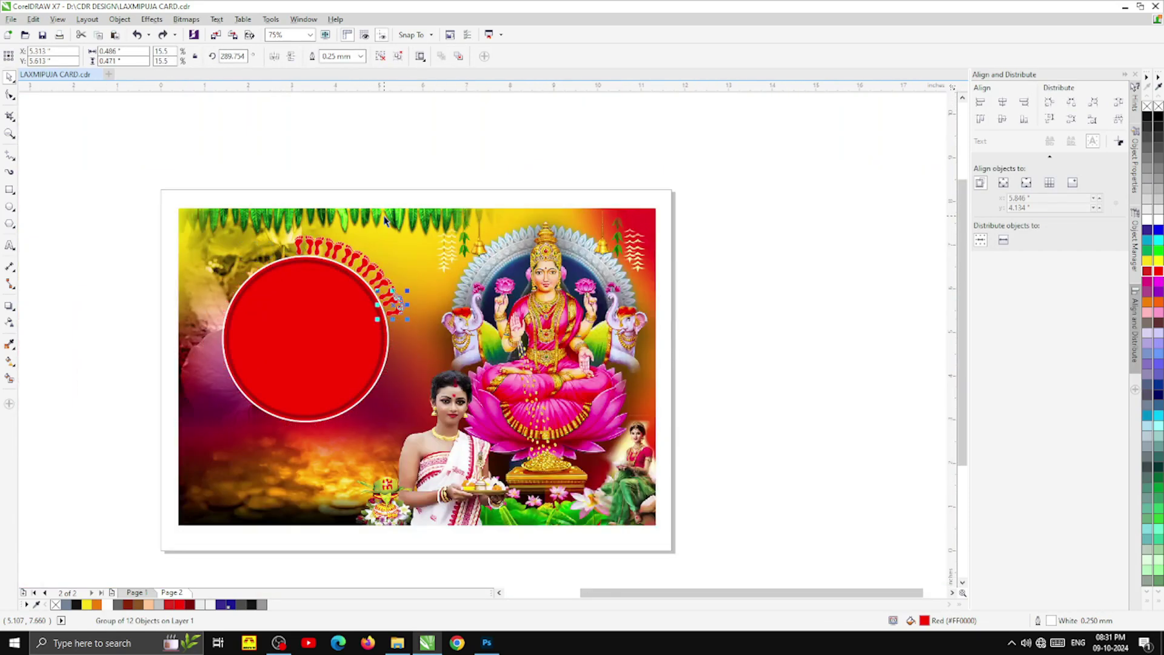
pyautogui.hotkey('ctrl', 'z')
pyautogui.hotkey('ctrl', 'z')
pyautogui.hotkey('ctrl', 'z')
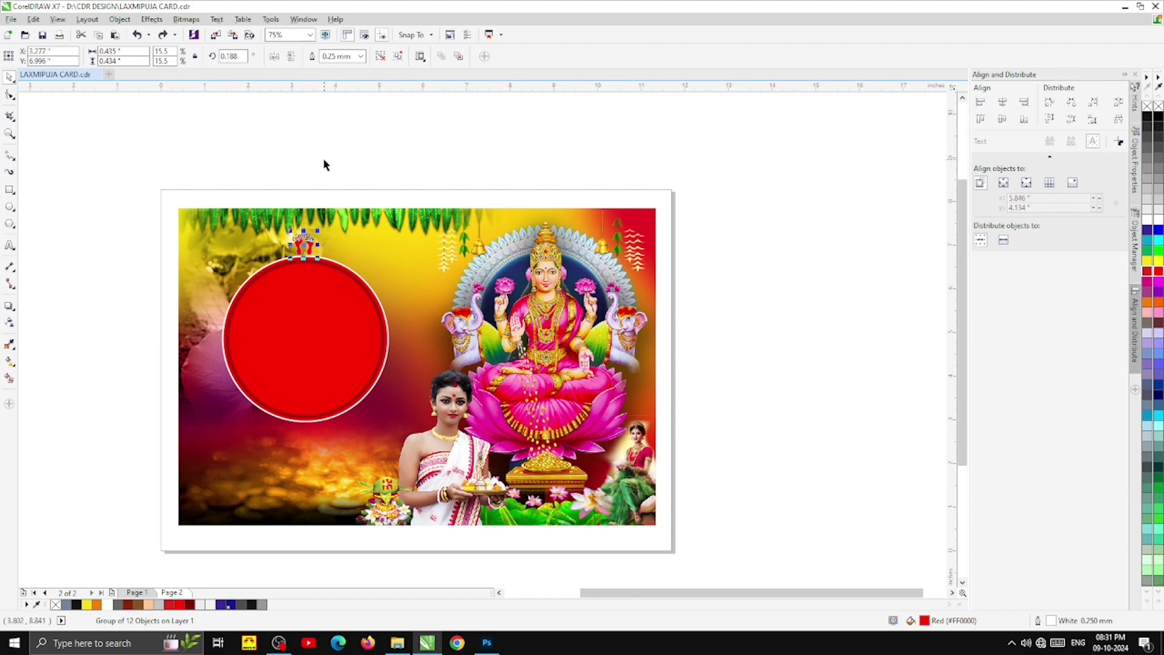
# Enlarge the footprints to about 2.1 inches wide and place them inside the red circle
pyautogui.click(339, 186)
pyautogui.scroll(2, 315, 241)
pyautogui.click(292, 249)
pyautogui.scroll(-2, 292, 248)
pyautogui.moveTo(293, 246); pyautogui.dragTo(442, 467)
pyautogui.scroll(2, 280, 323)
pyautogui.moveTo(400, 355); pyautogui.dragTo(357, 356)
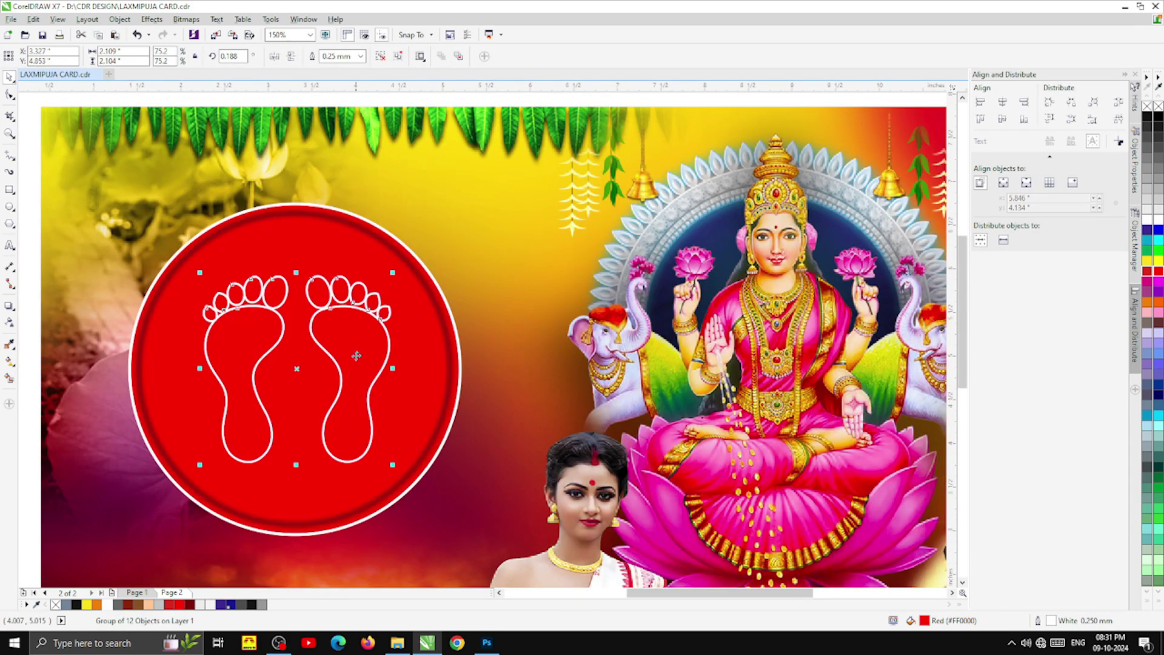
# Fill the footprints with dark red-brown (C10 M88 Y100 K47) without an outline and nudge them toward the circle's middle
pyautogui.click(128, 604)
pyautogui.rightClick(55, 604)
pyautogui.scroll(1, 237, 321)
pyautogui.moveTo(242, 322)
pyautogui.mouseDown()
pyautogui.moveTo(236, 309)
pyautogui.moveTo(239, 318)
pyautogui.mouseUp()
pyautogui.scroll(-2, 299, 291)
pyautogui.scroll(2, 301, 302)
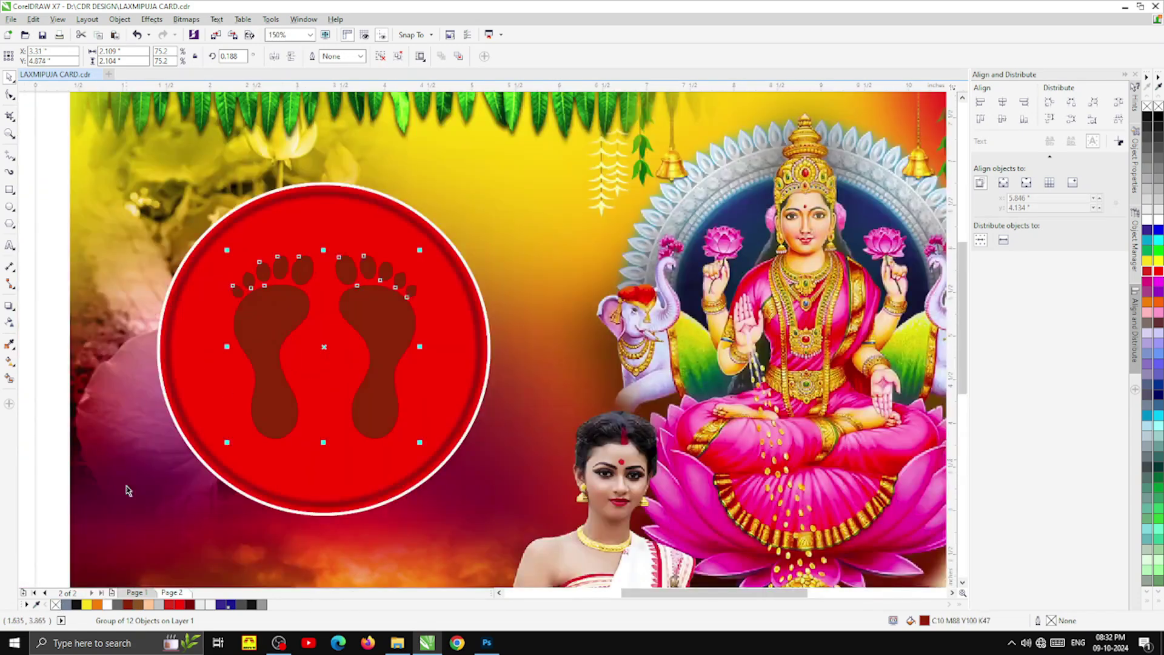
# Apply a uniform transparency of 69 to the footprints so they blend into the red circle
pyautogui.click(10, 322)
pyautogui.click(299, 467)
pyautogui.moveTo(300, 467); pyautogui.dragTo(320, 459)
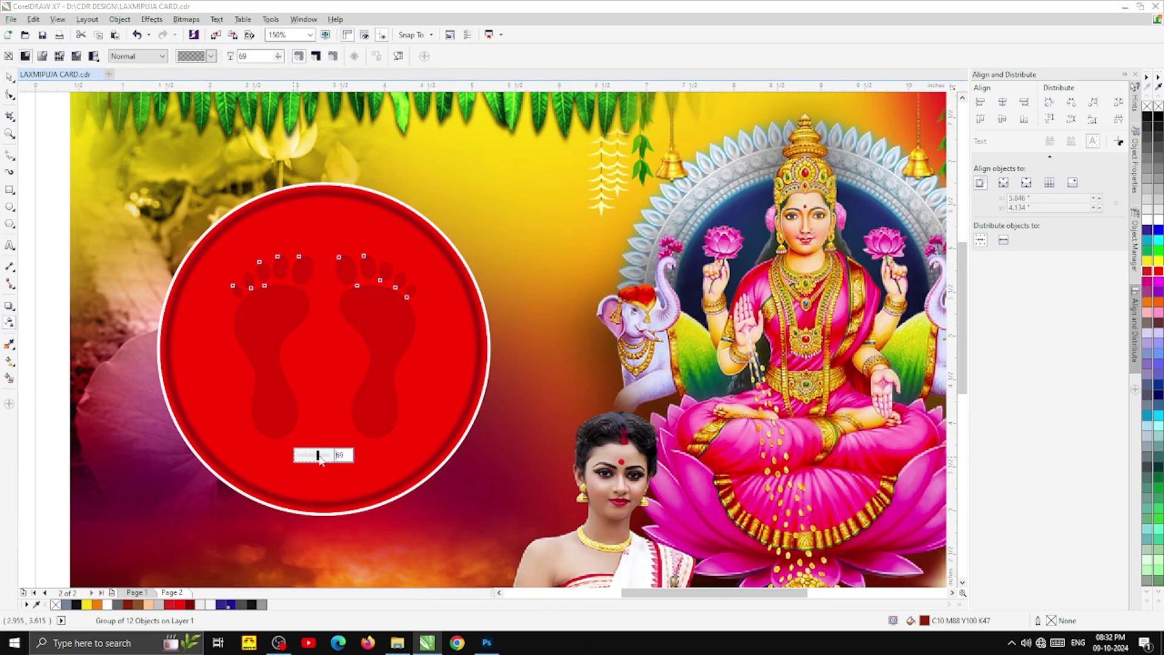
pyautogui.click(10, 77)
pyautogui.rightClick(311, 271)
pyautogui.click(332, 273)
pyautogui.click(177, 364)
pyautogui.scroll(-1, 296, 294)
pyautogui.click(134, 294)
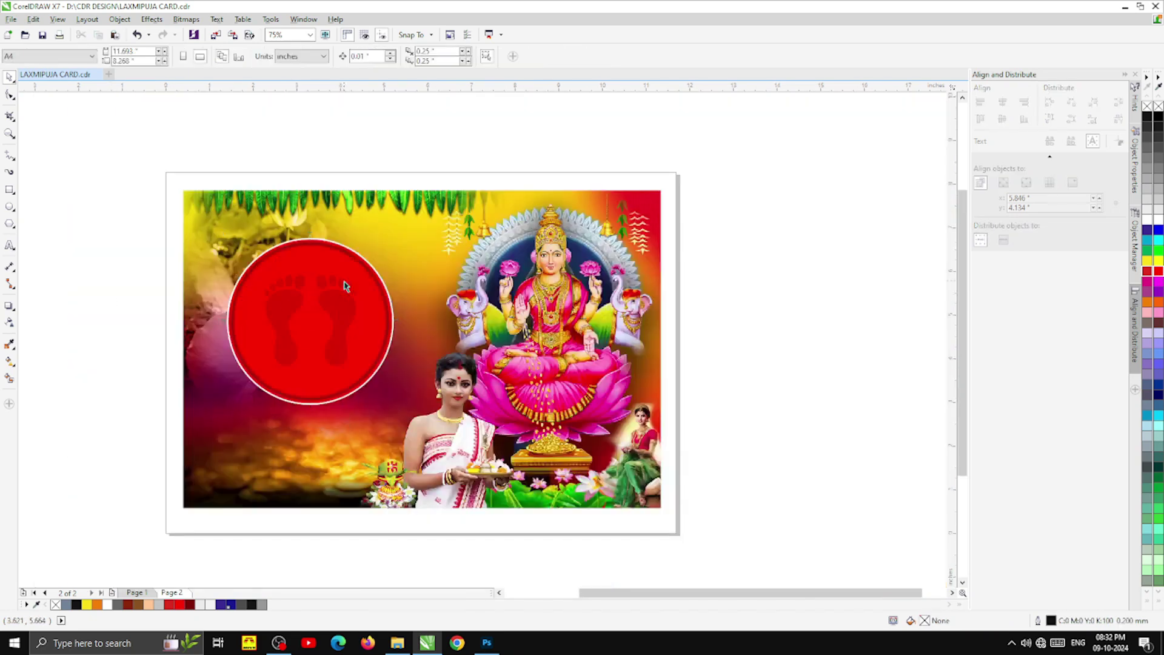
pyautogui.scroll(2, 255, 271)
pyautogui.scroll(-2, 314, 234)
pyautogui.scroll(2, 356, 261)
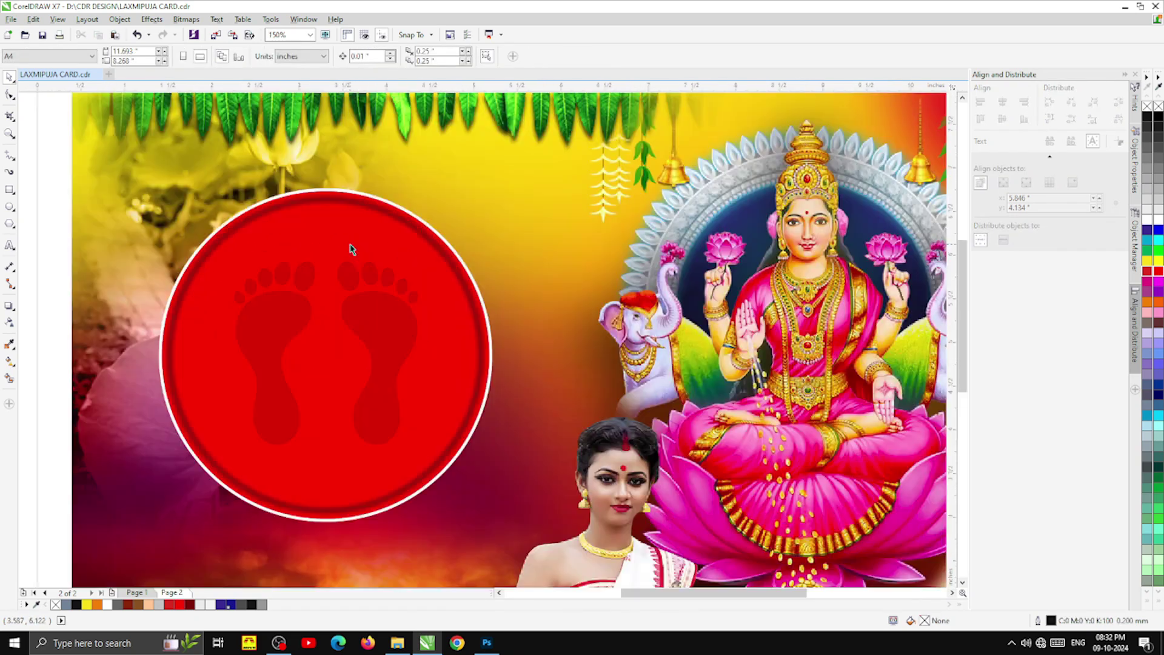
pyautogui.click(10, 245)
pyautogui.click(288, 362)
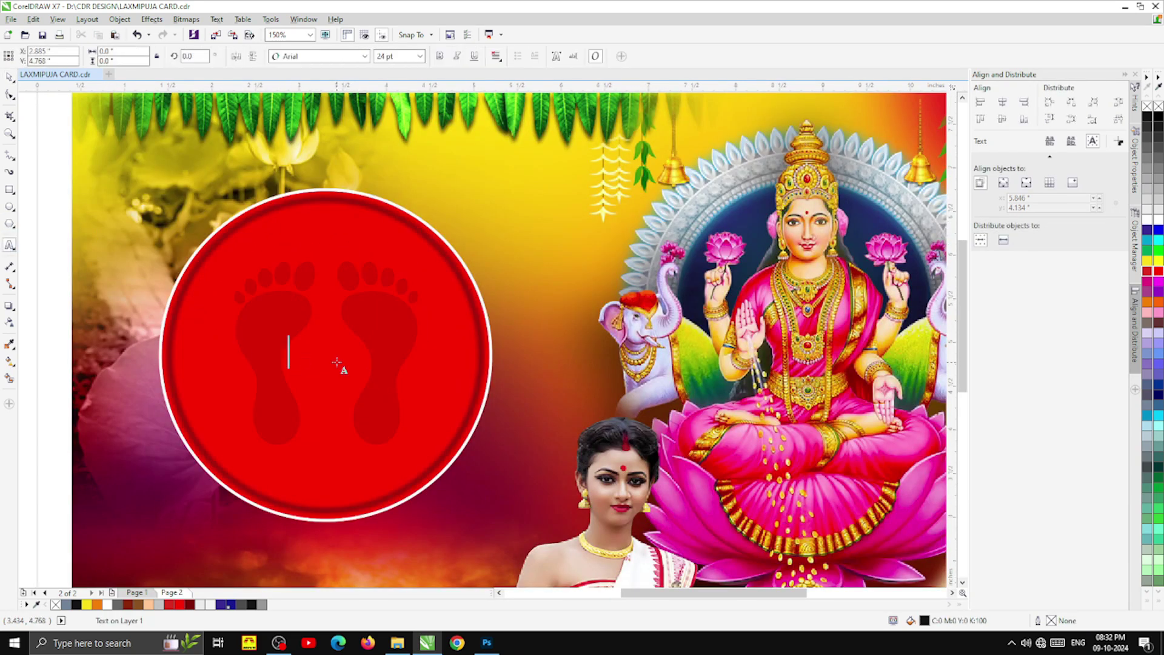
pyautogui.click(307, 56)
pyautogui.click(310, 101)
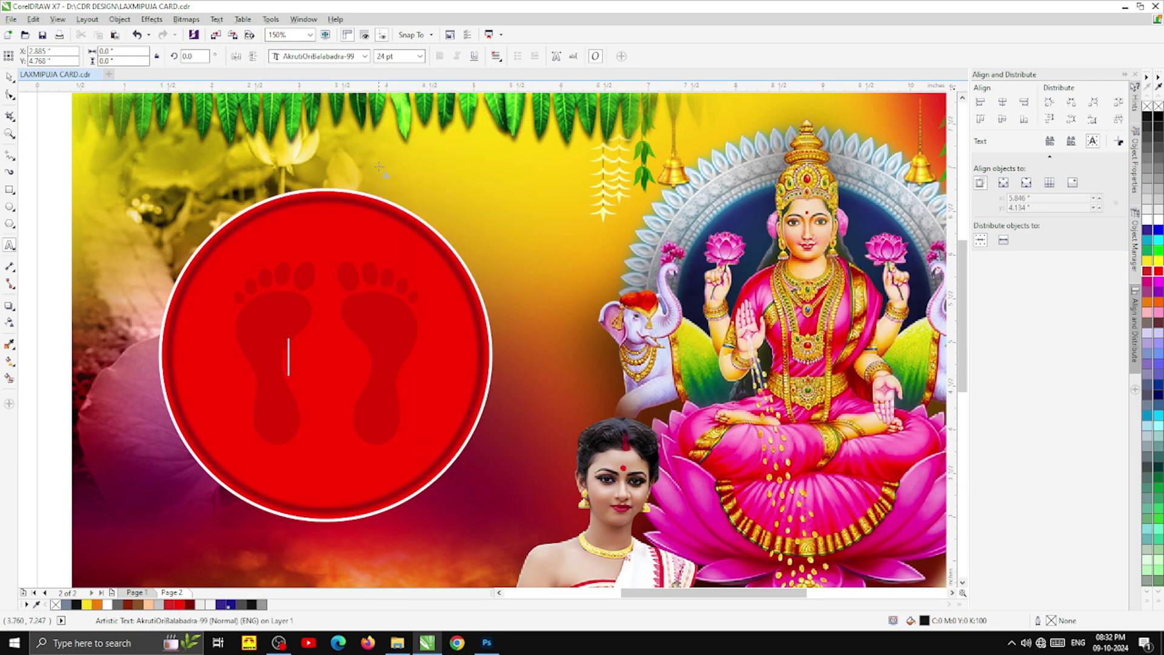
# Launch the Akruti typing utility and switch it on for entering text in the card drawing
pyautogui.click(249, 642)
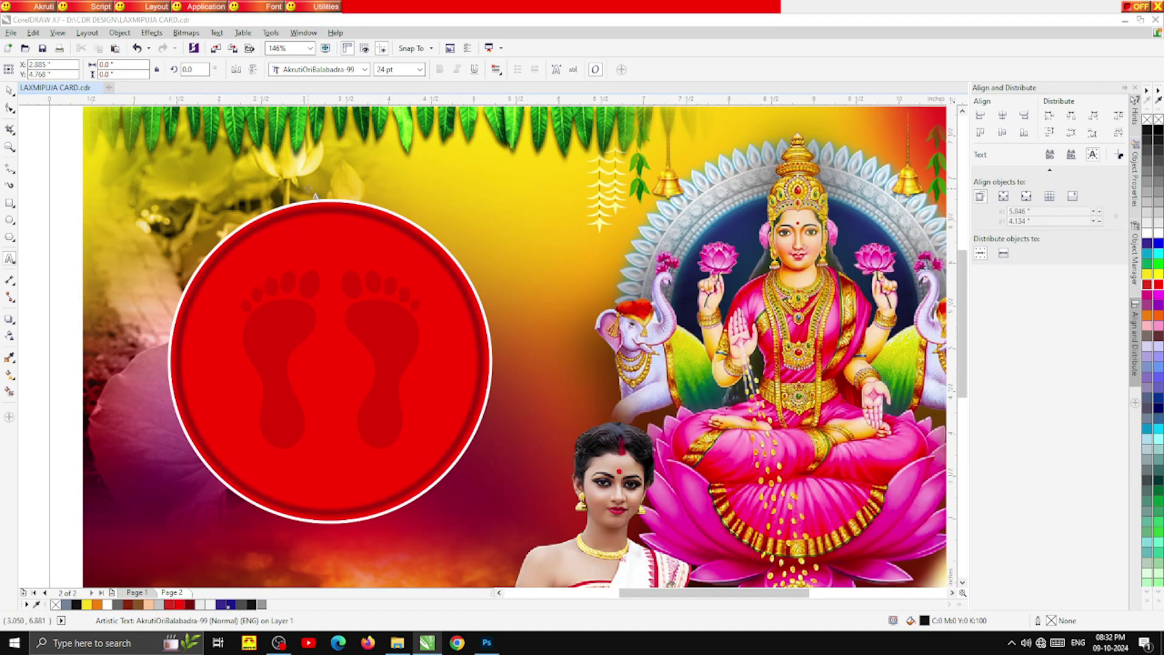
pyautogui.click(308, 189)
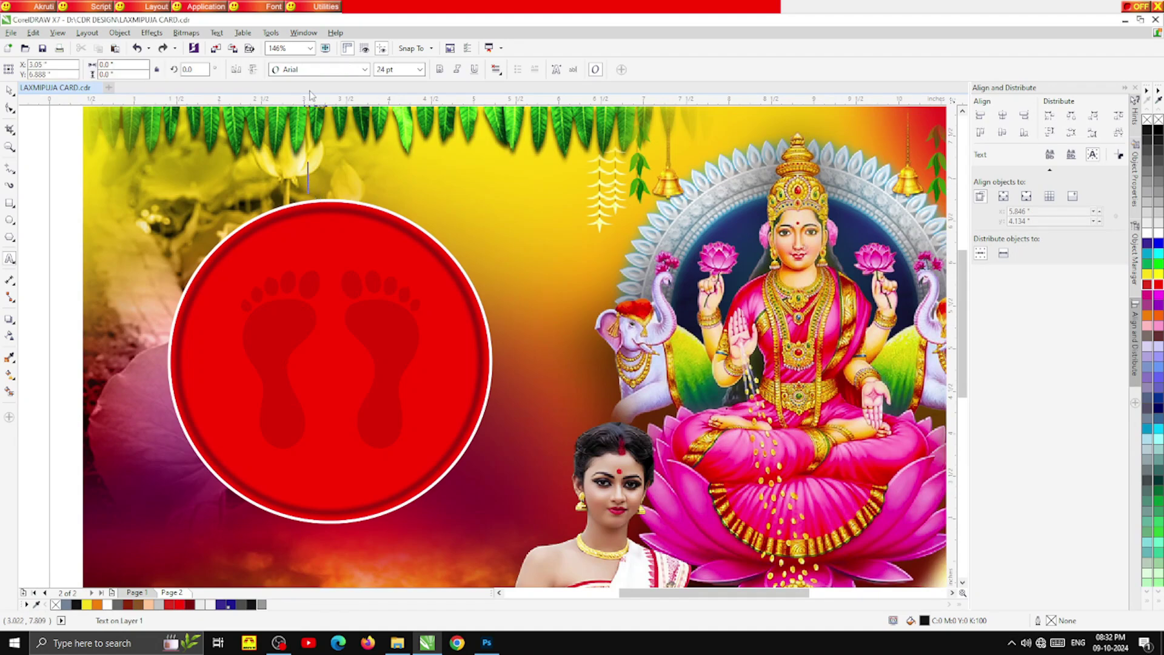
pyautogui.click(308, 70)
pyautogui.click(318, 100)
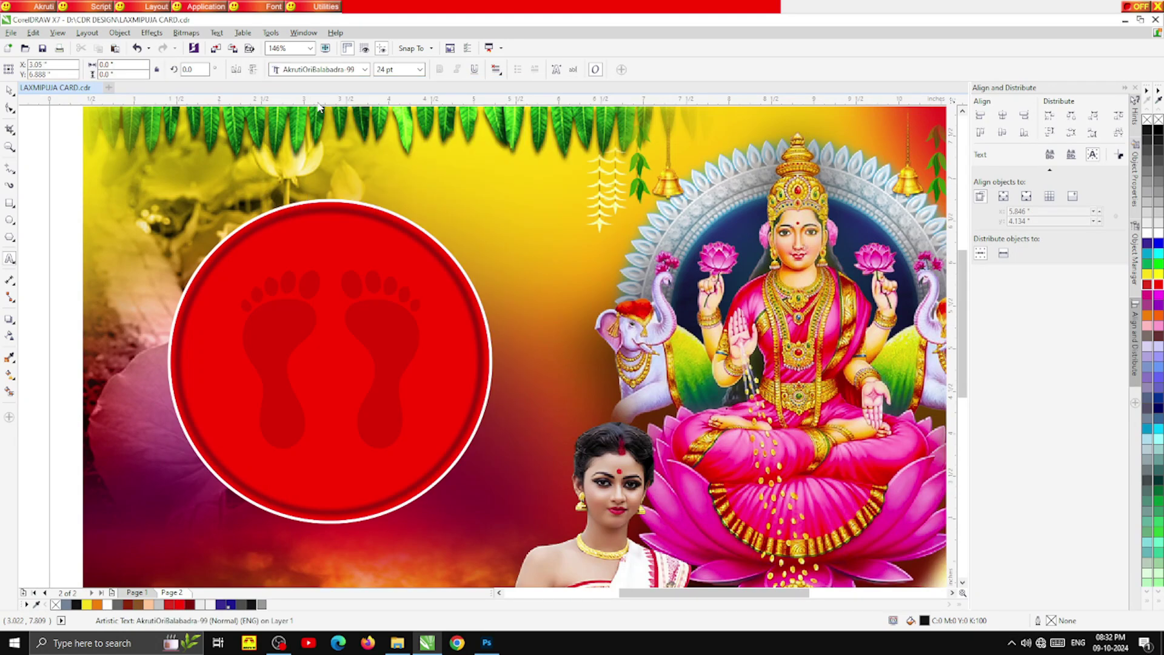
pyautogui.click(209, 7)
pyautogui.click(267, 97)
# Write the heading "ଏ ବର୍ଷ ଲକ୍ଷ୍ମୀ ପୂଜାରେ" above the circle in AkrutiOriBalabadra-99 at 24 pt
pyautogui.click(303, 70)
pyautogui.click(310, 100)
pyautogui.write('ଏ ବର୍ଷ')
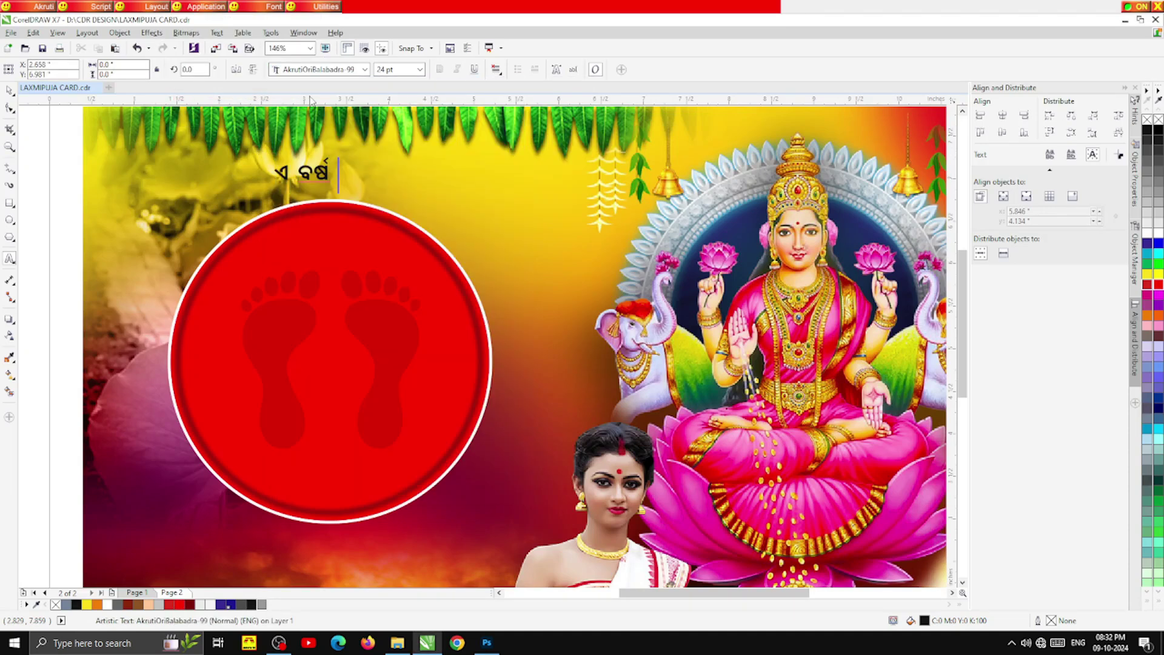
pyautogui.write(' ଲକ୍ଷ୍ମୀ ପୂଜାରେ')
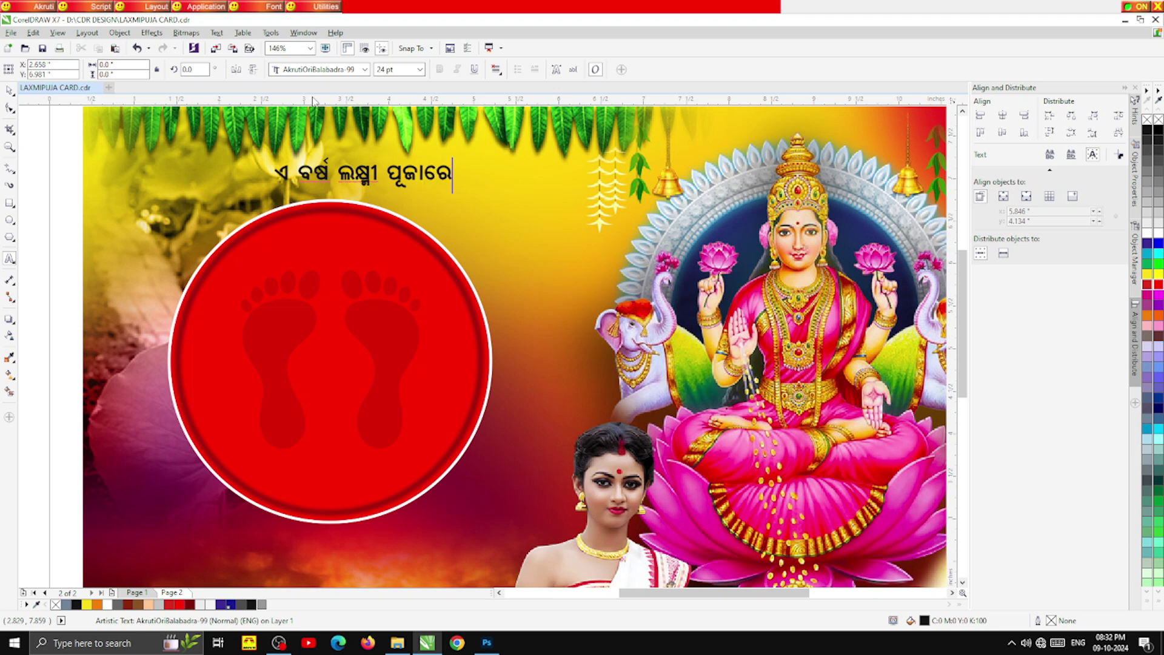
# Enlarge the heading to about 37 pt and move it up over the circle
pyautogui.click(9, 91)
pyautogui.moveTo(456, 192); pyautogui.dragTo(553, 227)
pyautogui.moveTo(408, 180); pyautogui.dragTo(313, 149)
# Fit the heading to the circle's upper edge as curved text at a distance of about 0.236 inches
pyautogui.click(216, 33)
pyautogui.click(261, 226)
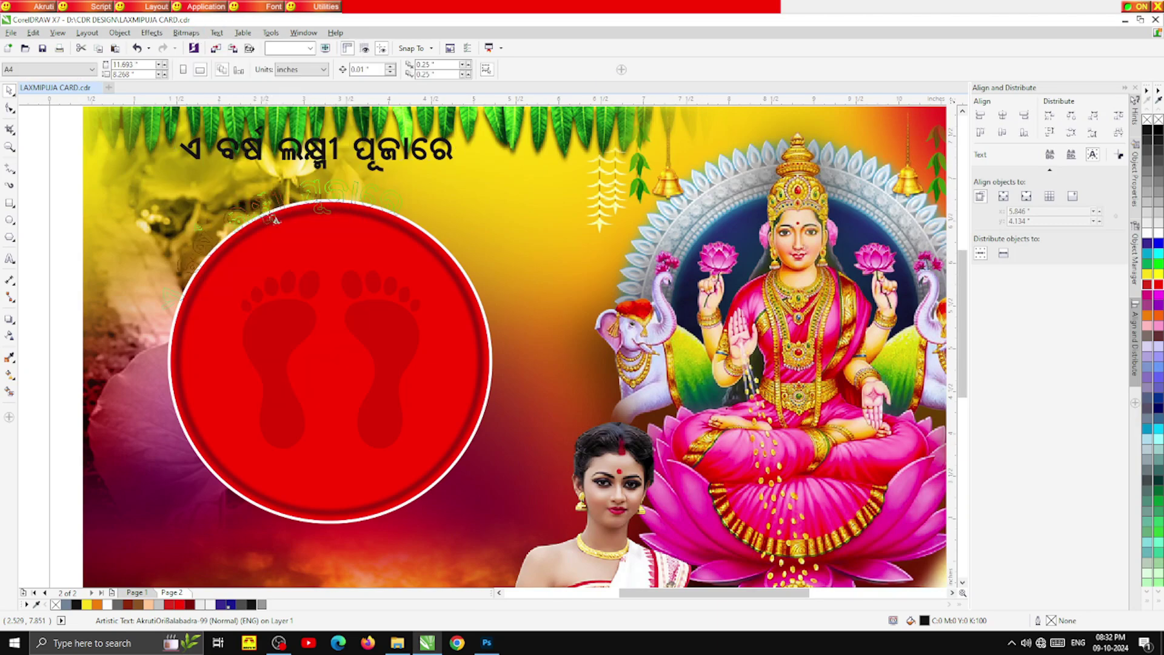
pyautogui.click(324, 182)
pyautogui.scroll(5, 325, 177)
pyautogui.moveTo(326, 177); pyautogui.dragTo(332, 183)
pyautogui.scroll(-1, 333, 184)
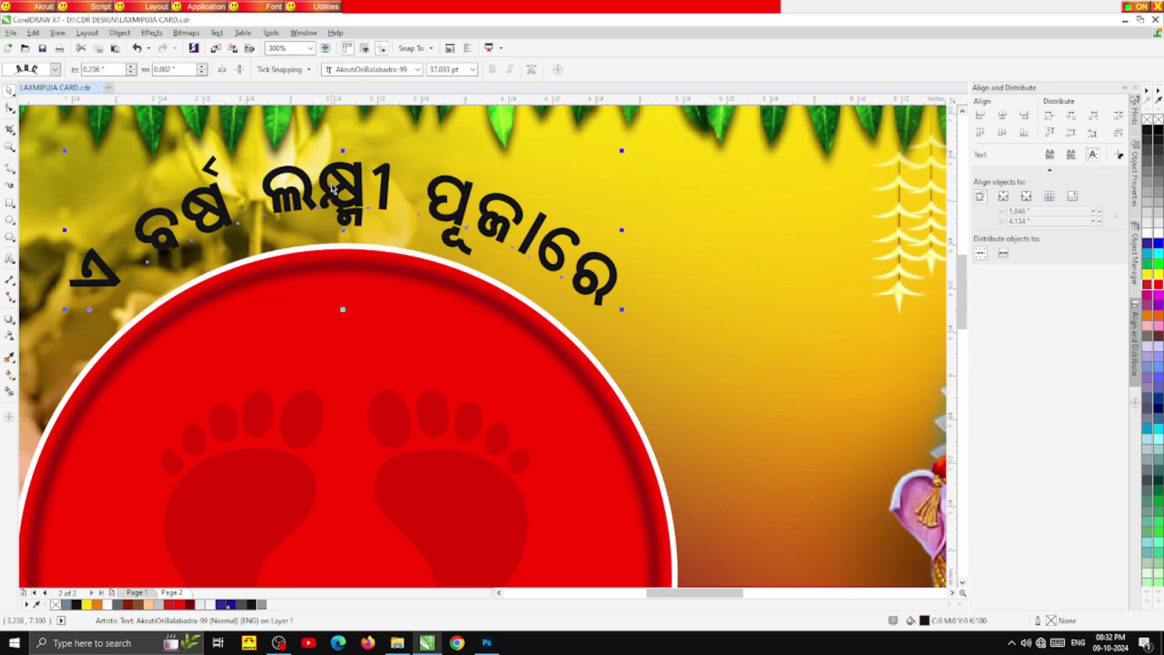
pyautogui.scroll(-3, 326, 182)
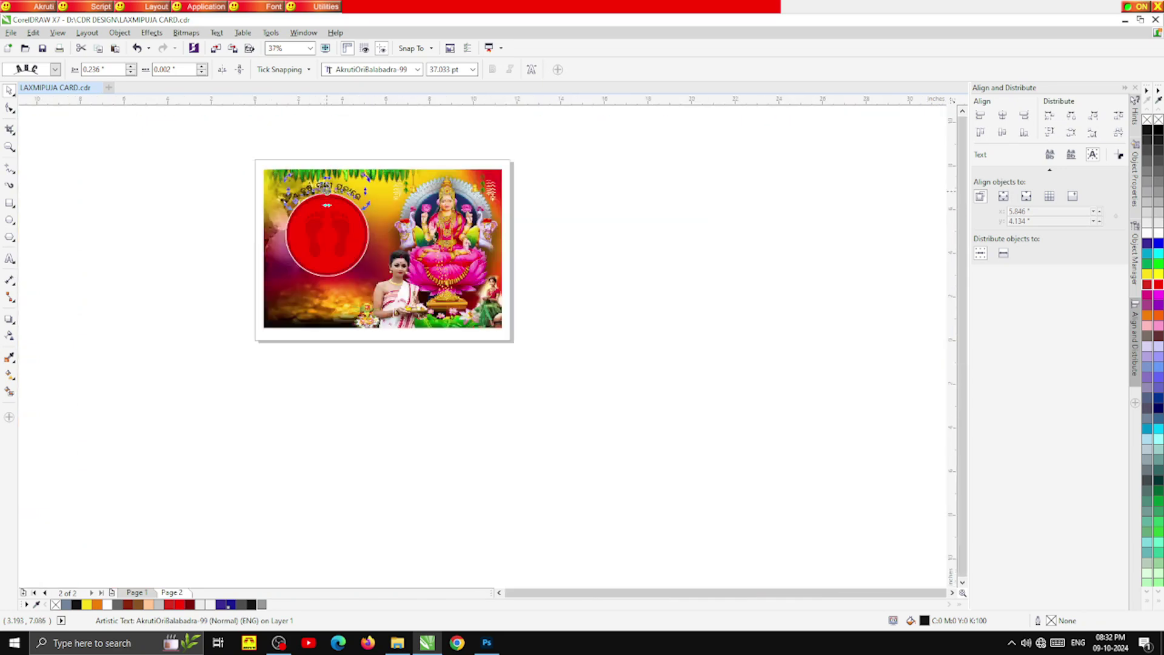
# Colour the curved heading blue (C100 M100 Y0 K0) and convert it to curves
pyautogui.scroll(2, 325, 181)
pyautogui.click(1158, 245)
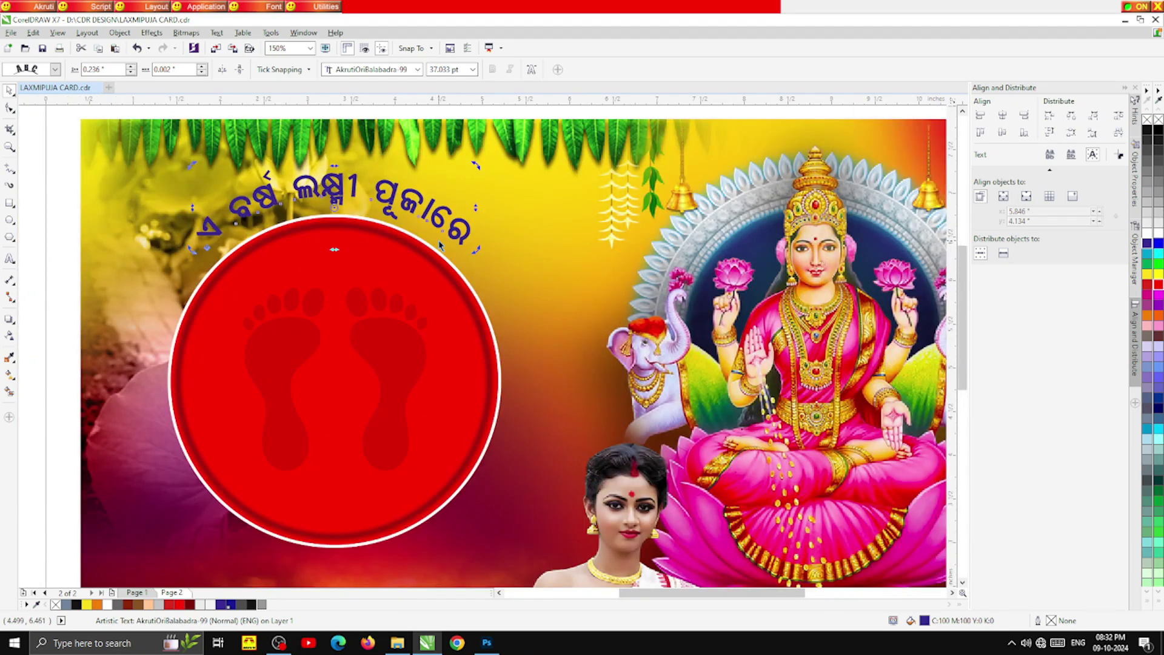
pyautogui.hotkey('ctrl', 'q')
pyautogui.press('F10')
pyautogui.scroll(1, 341, 182)
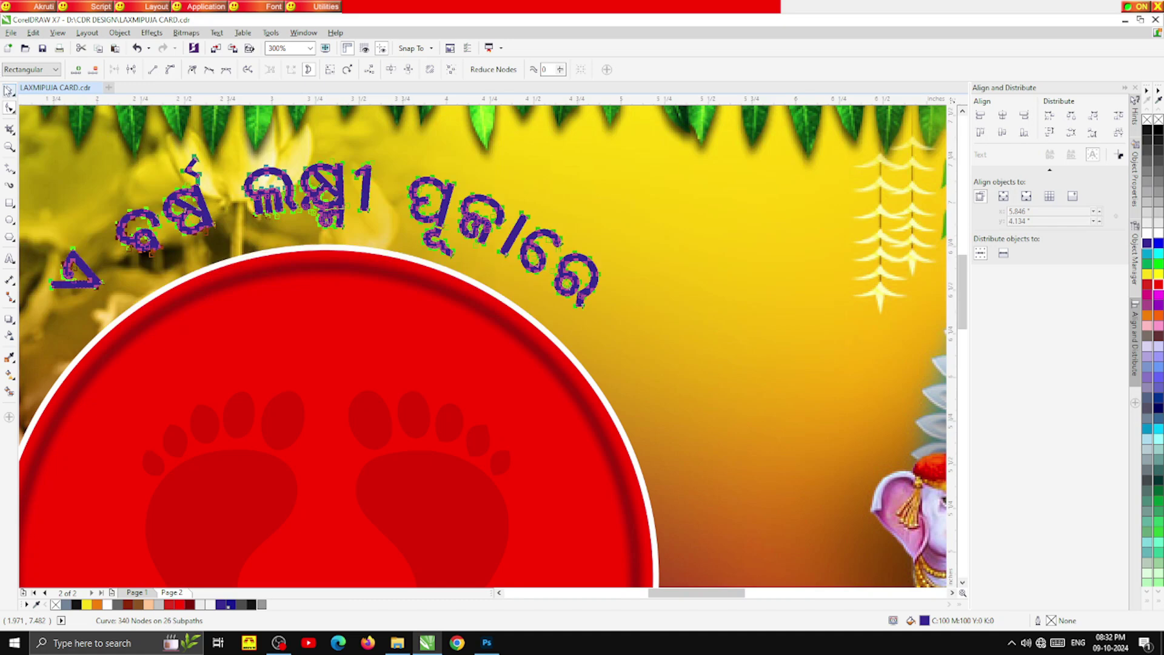
pyautogui.press('space')
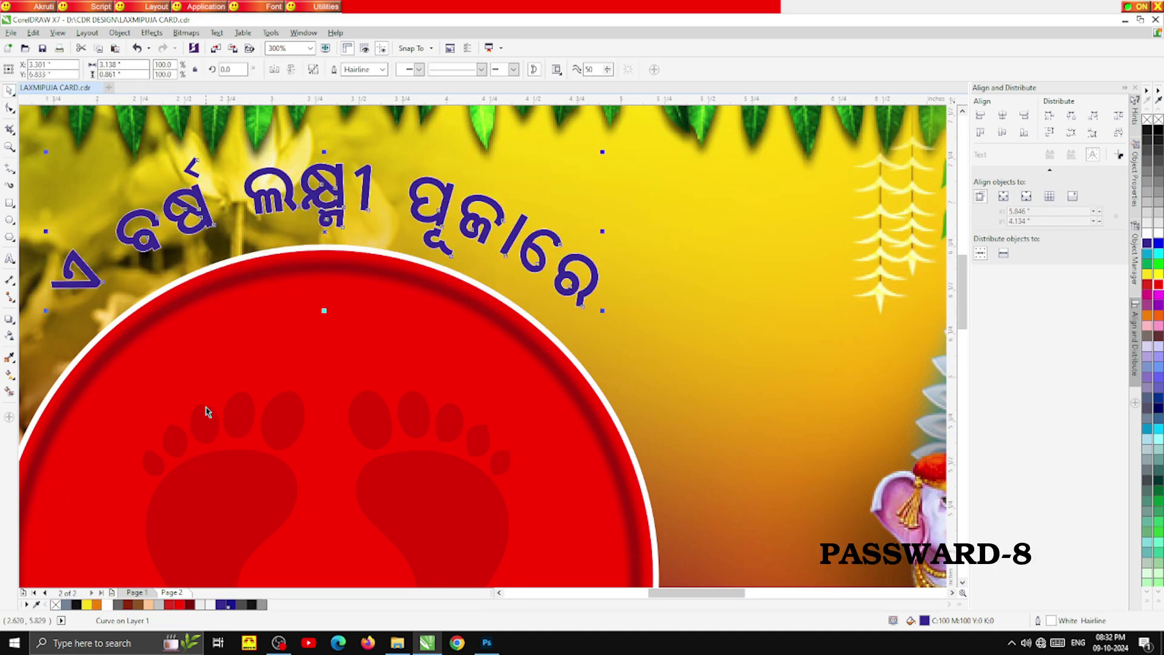
# Give the curved heading a white 1.5 mm outline placed behind its fill
pyautogui.press('F12')
pyautogui.click(503, 248)
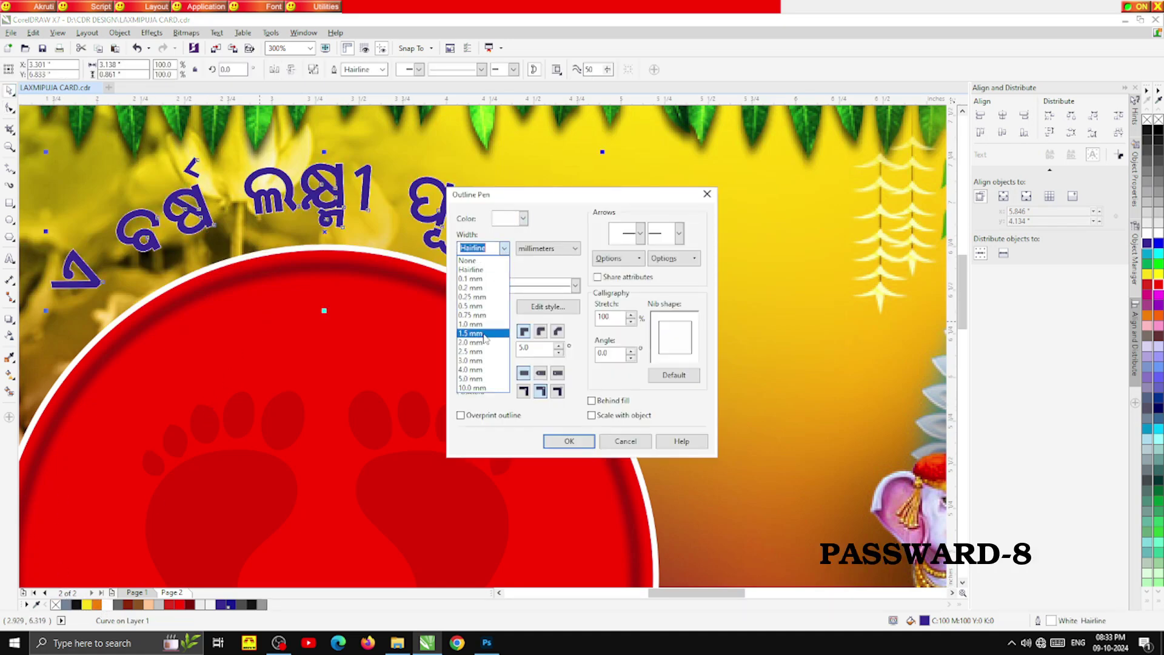
pyautogui.click(494, 351)
pyautogui.click(591, 401)
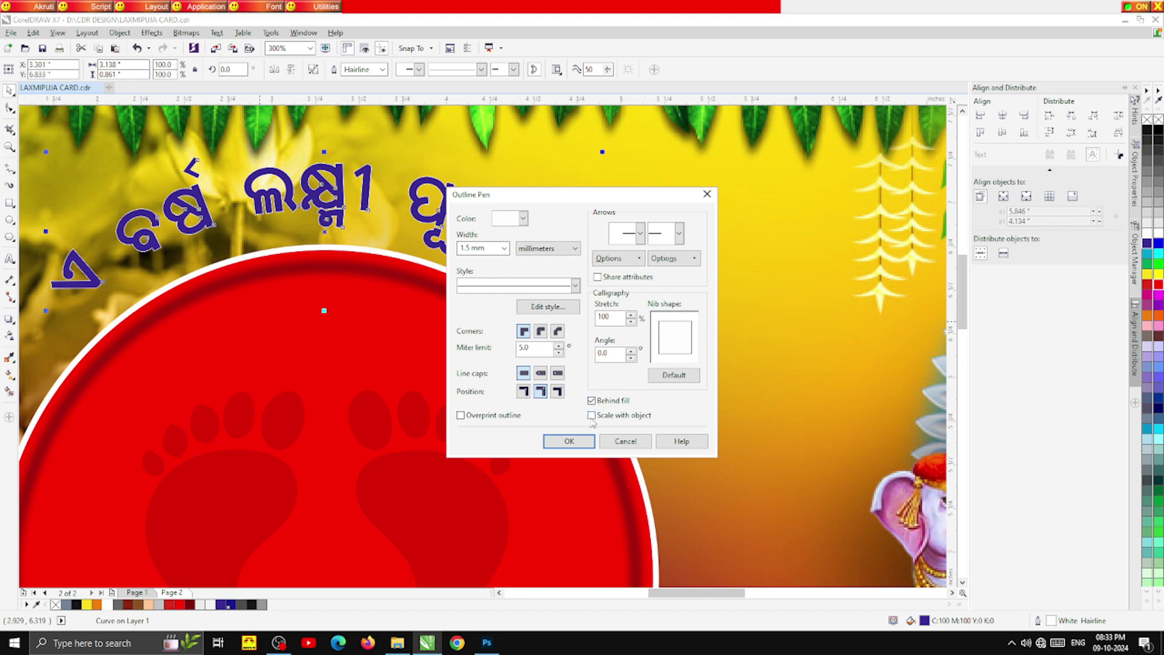
pyautogui.click(569, 441)
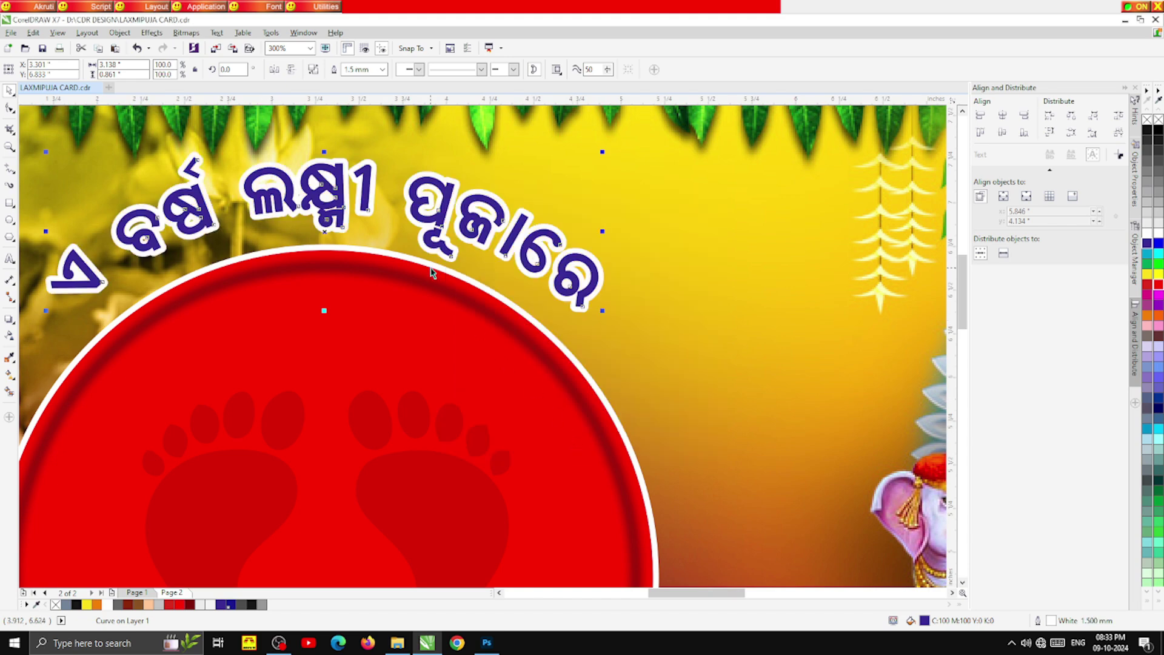
# Nudge the outlined heading about 0.03 inches down toward the red circle
pyautogui.scroll(-1, 430, 273)
pyautogui.click(94, 299)
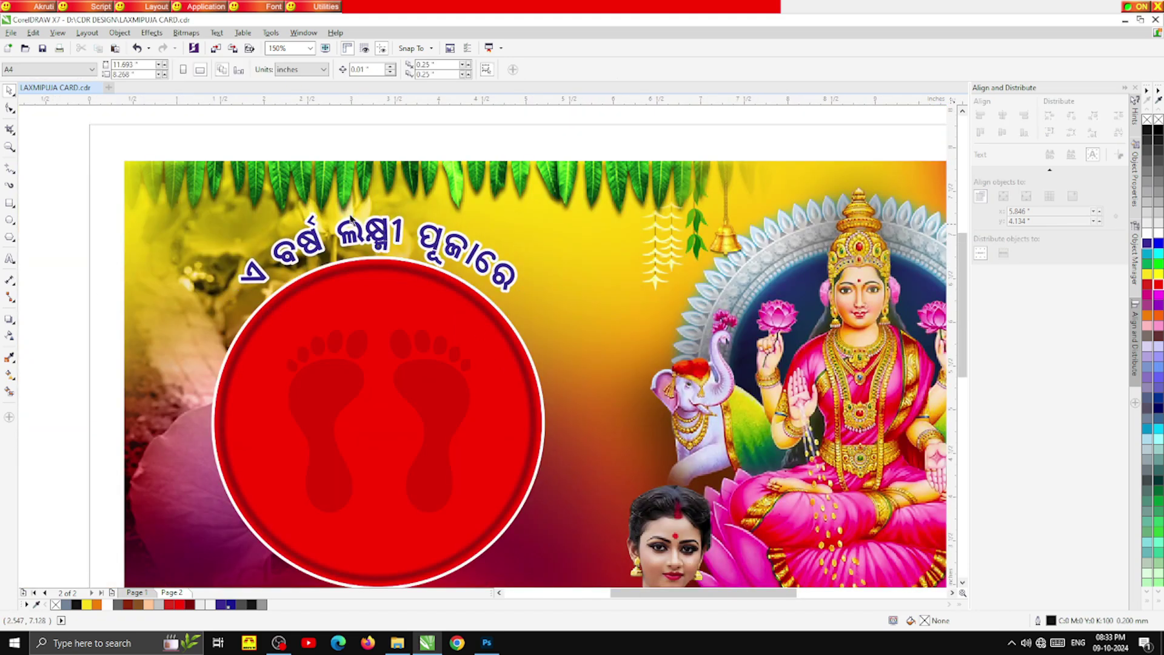
pyautogui.scroll(-2, 423, 236)
pyautogui.scroll(2, 422, 237)
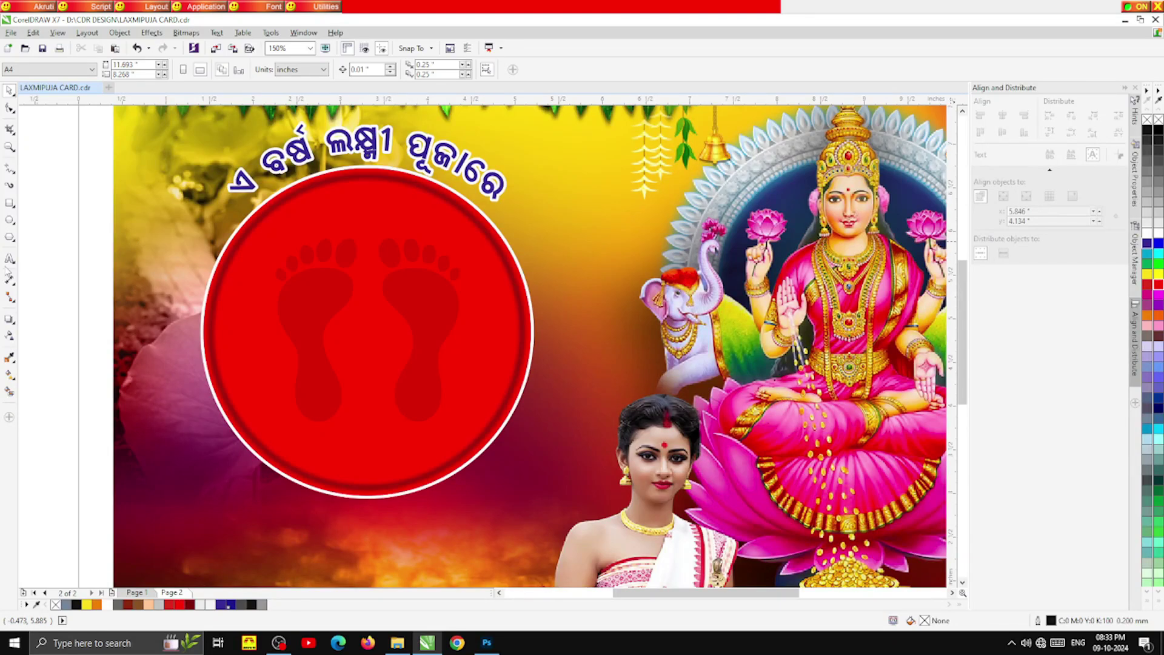
pyautogui.click(332, 145)
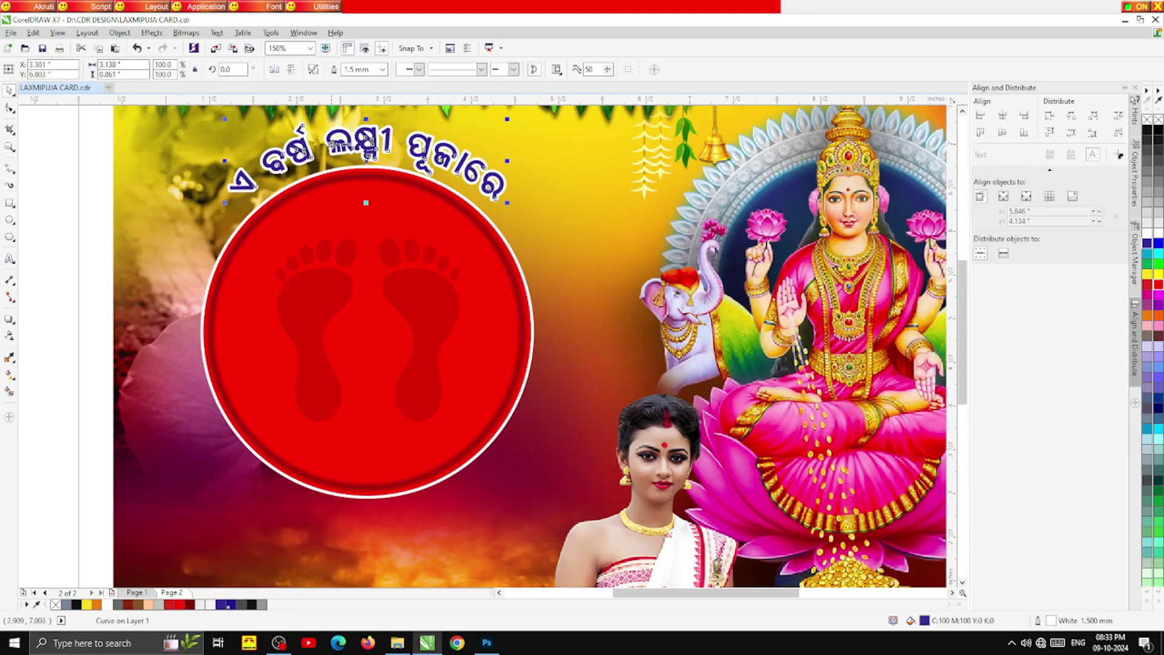
# Add the artistic text "ଡ୍ୟାନ୍ସ ଧମାକା" inside the red circle in the AkrutiOriSantosh-99 font
pyautogui.click(9, 259)
pyautogui.click(291, 322)
pyautogui.click(364, 70)
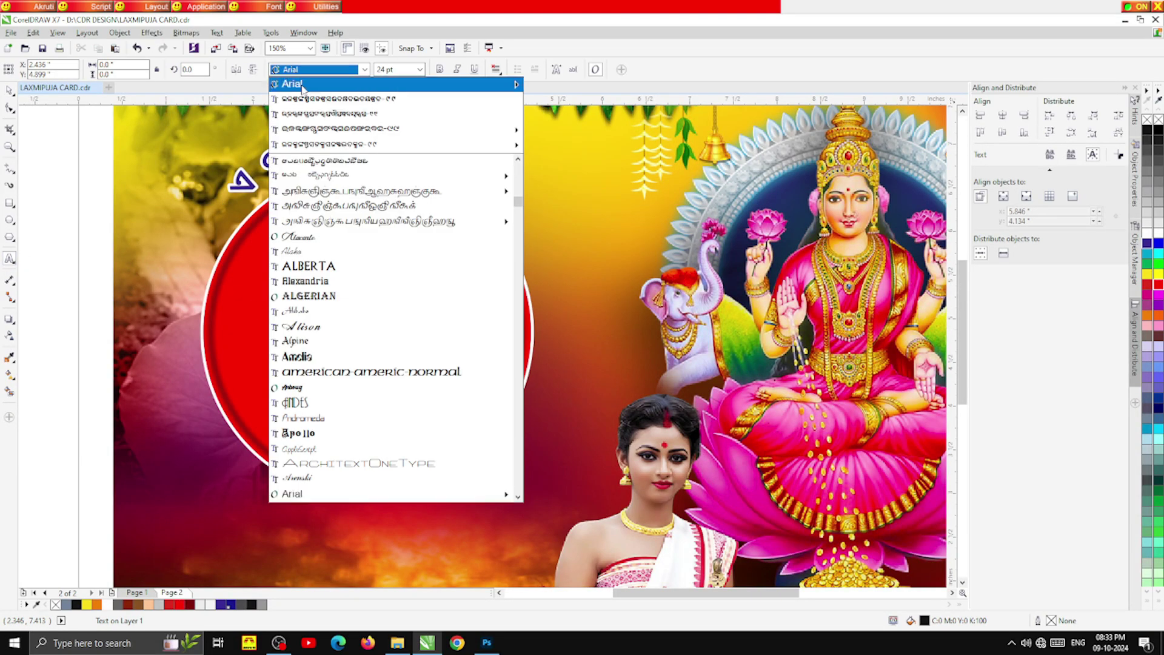
pyautogui.scroll(3, 375, 262)
pyautogui.scroll(10, 376, 262)
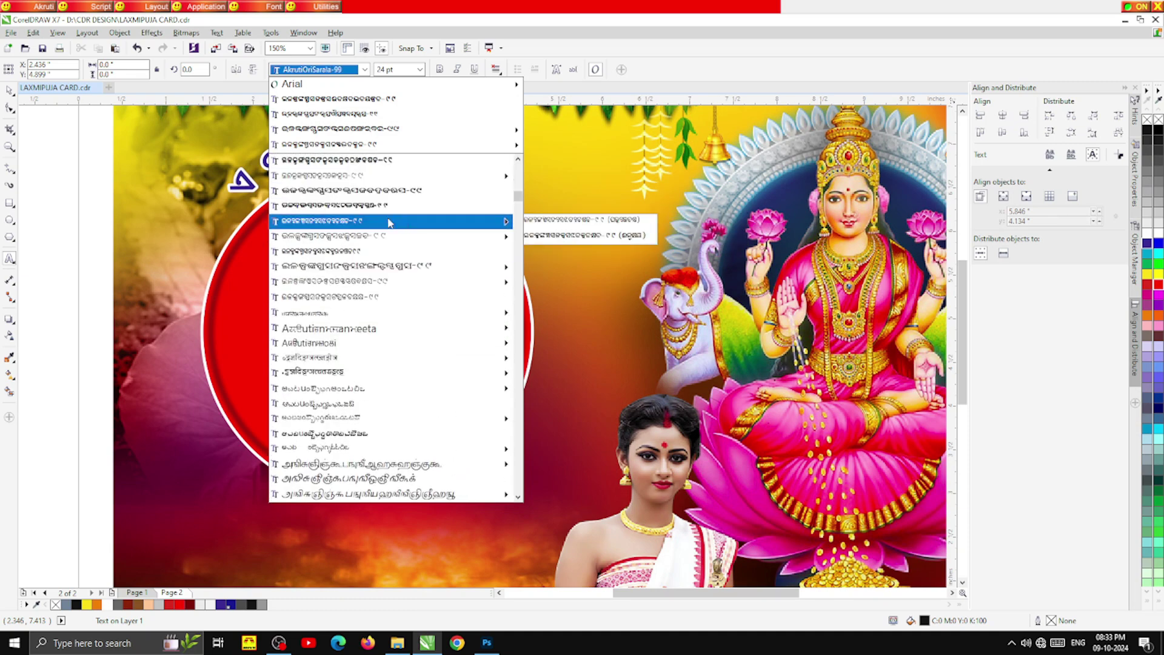
pyautogui.scroll(3, 418, 206)
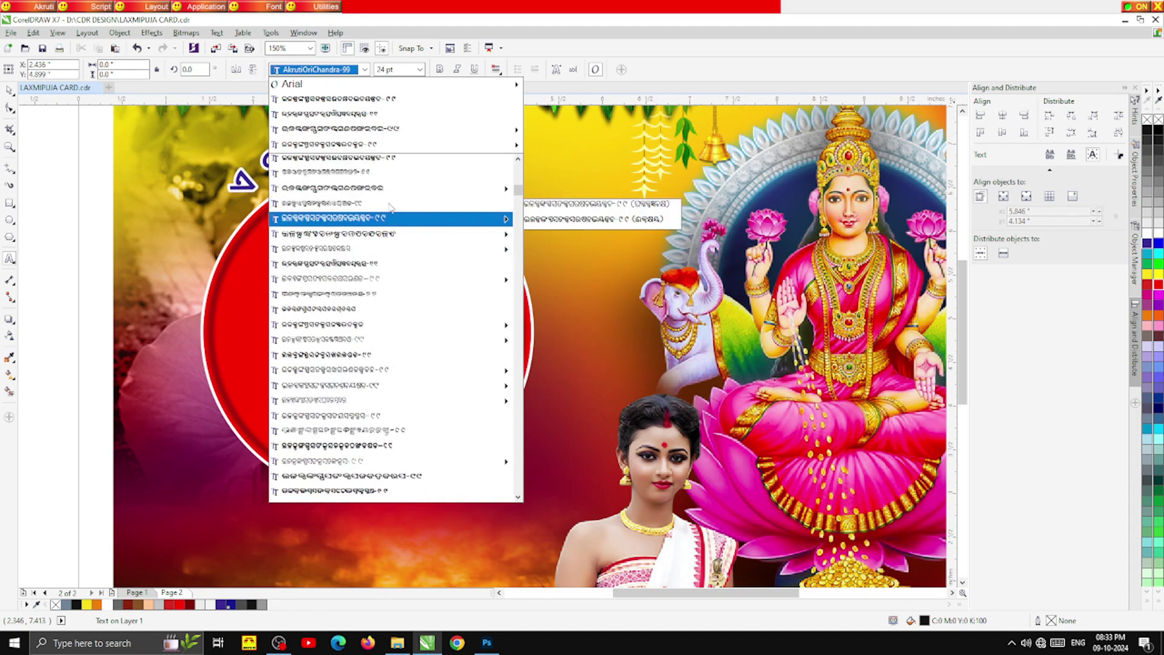
pyautogui.scroll(-3, 343, 412)
pyautogui.click(340, 433)
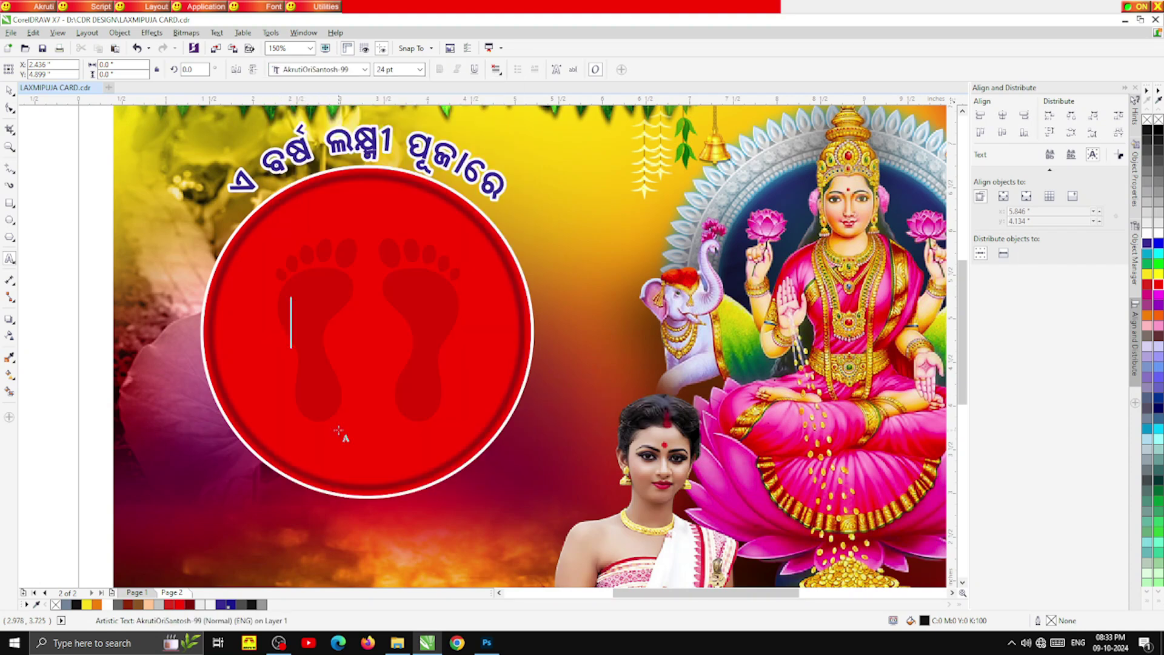
pyautogui.write('ଡ୍ୟା')
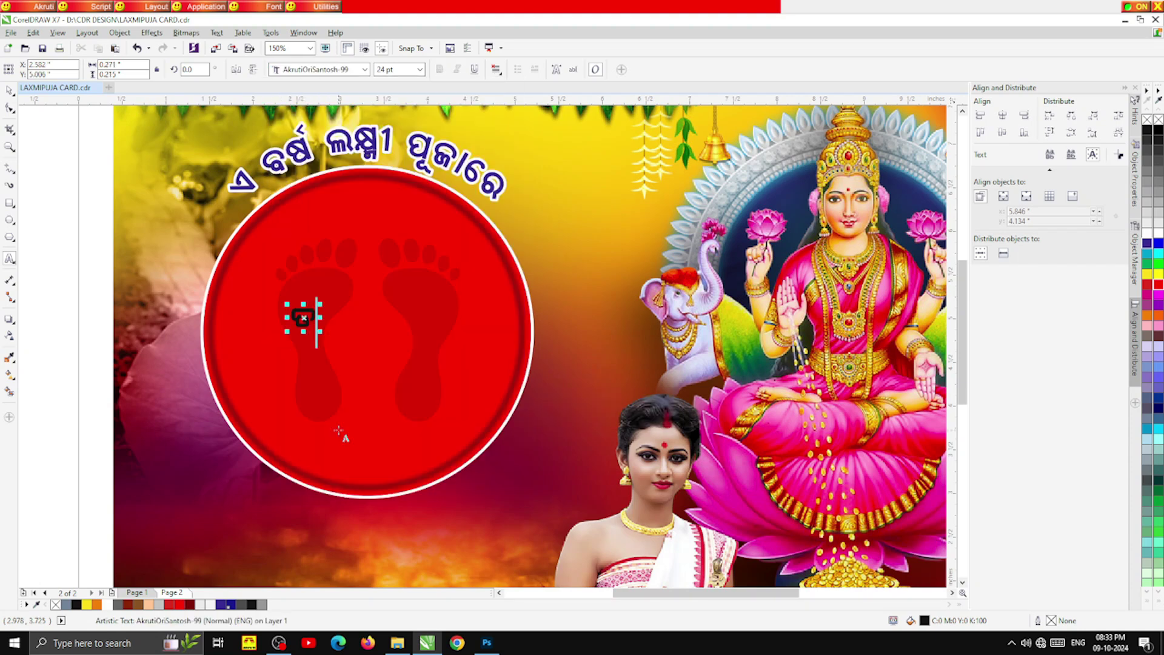
pyautogui.write('ନ୍ସ')
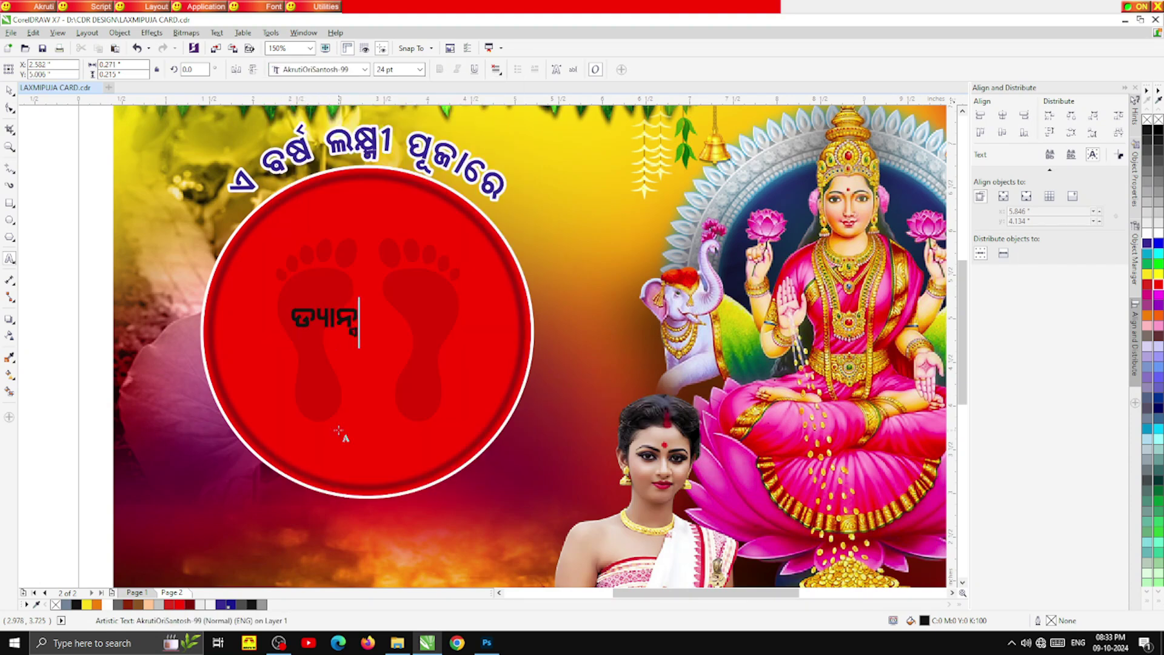
pyautogui.write(' ଧମାକା')
pyautogui.press('Escape')
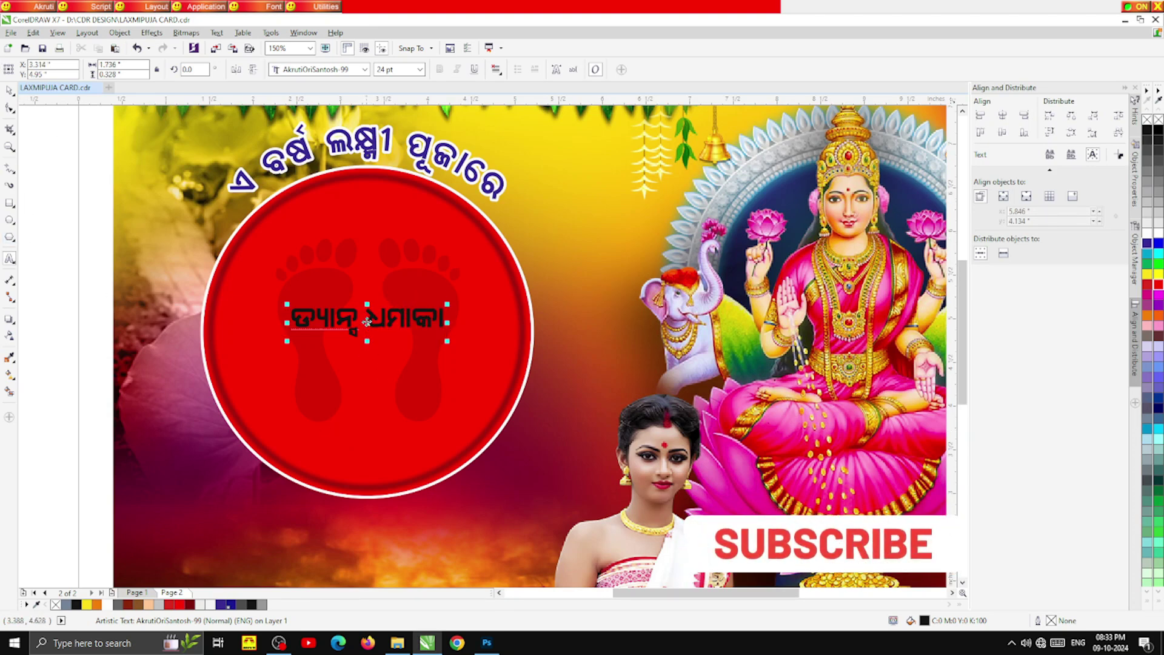
# Break the circle's text into two lines, one word each, and tighten the line spacing
pyautogui.click(366, 317)
pyautogui.press('Return')
pyautogui.press('F10')
pyautogui.moveTo(281, 393); pyautogui.dragTo(281, 374)
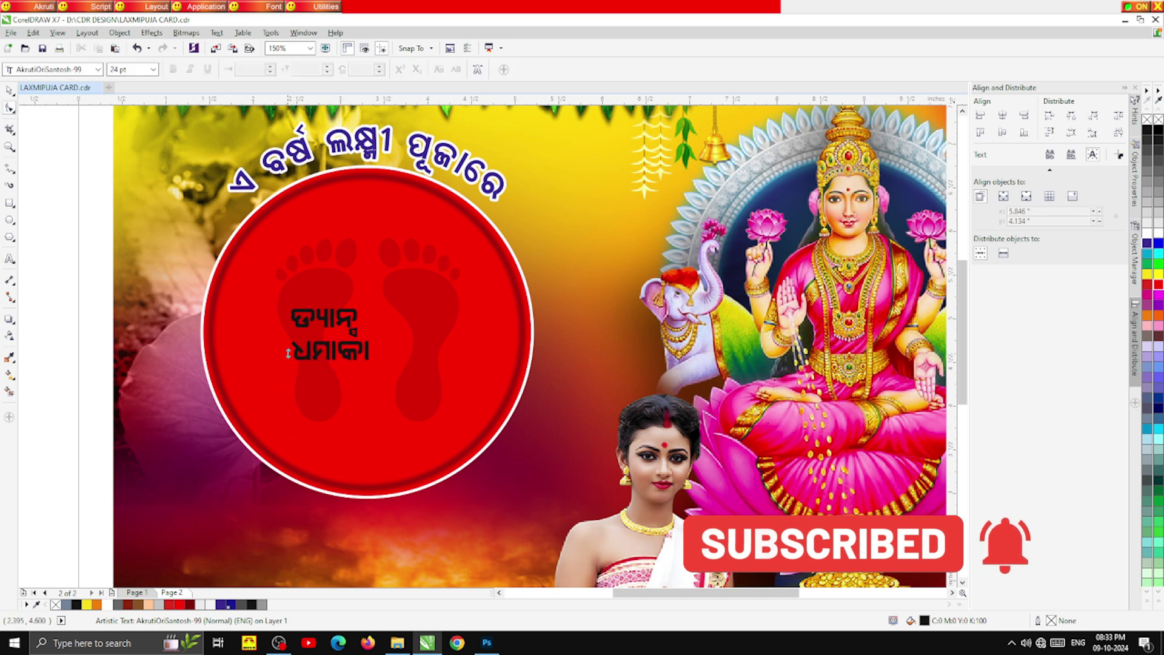
# Centre-align the two-line text, enlarge it to about 74 pt and position it across the red circle
pyautogui.click(10, 89)
pyautogui.click(496, 71)
pyautogui.click(516, 118)
pyautogui.moveTo(377, 367); pyautogui.dragTo(470, 400)
pyautogui.click(366, 355)
pyautogui.moveTo(419, 345); pyautogui.dragTo(371, 263)
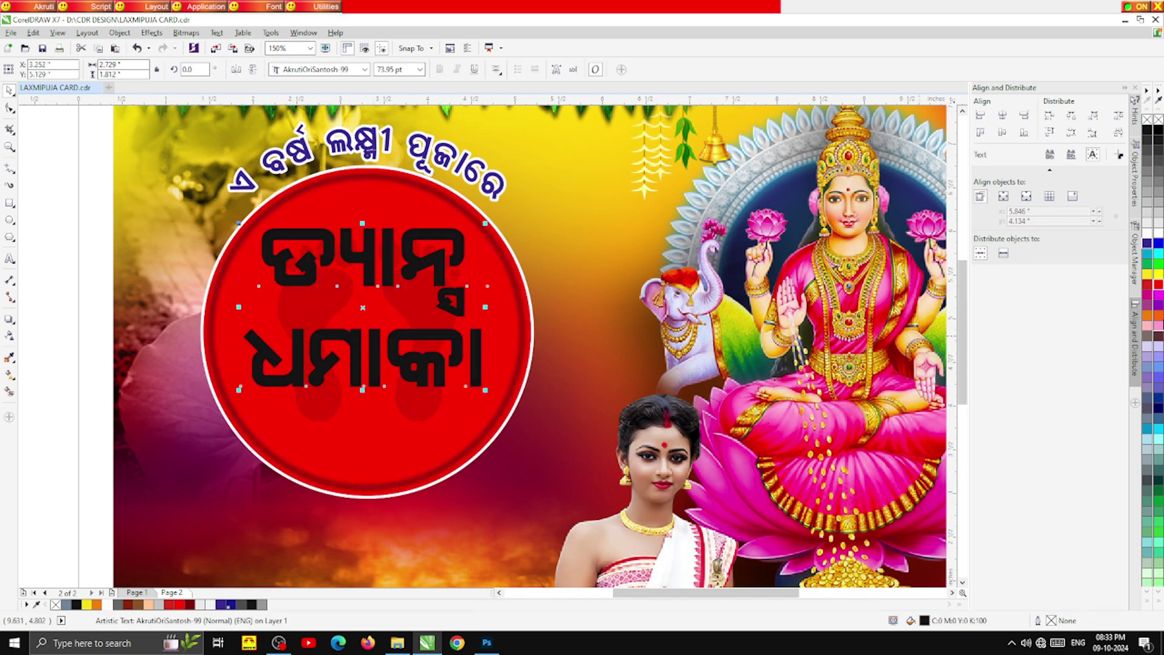
# Colour the two-line text white and shift it slightly to the left and up in the circle
pyautogui.click(1145, 232)
pyautogui.press('Left')
pyautogui.press('Left')
pyautogui.moveTo(434, 314); pyautogui.dragTo(436, 313)
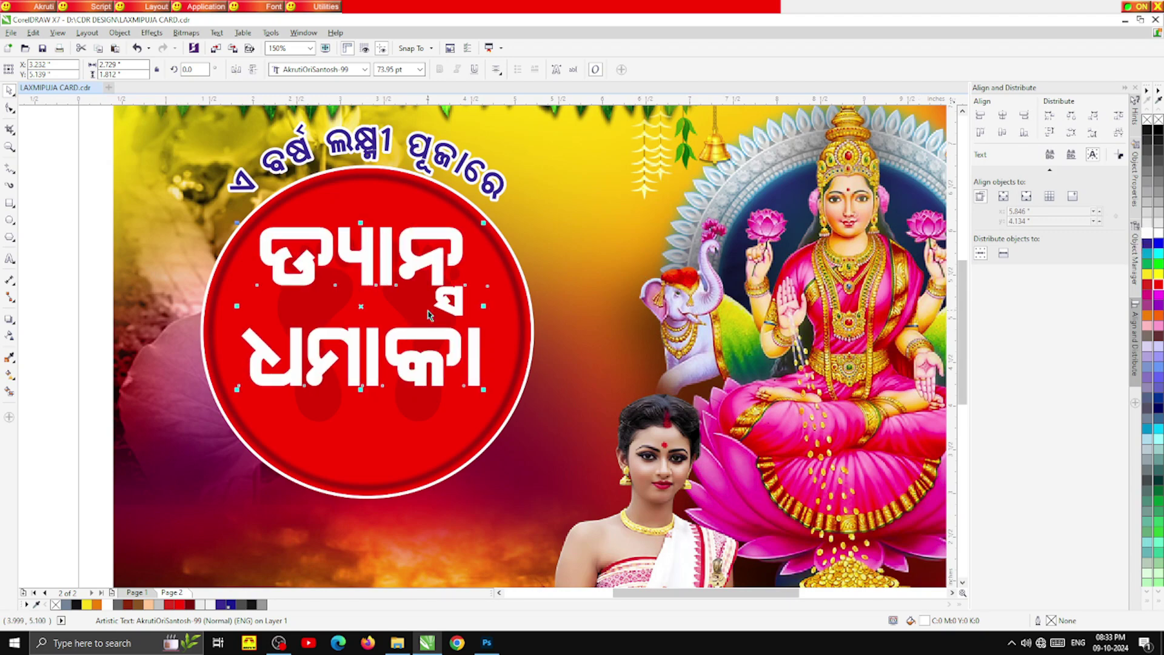
# Make a black copy of the white text, offset slightly down and left behind it as a shadow
pyautogui.scroll(2, 374, 370)
pyautogui.moveTo(374, 370); pyautogui.dragTo(367, 376)
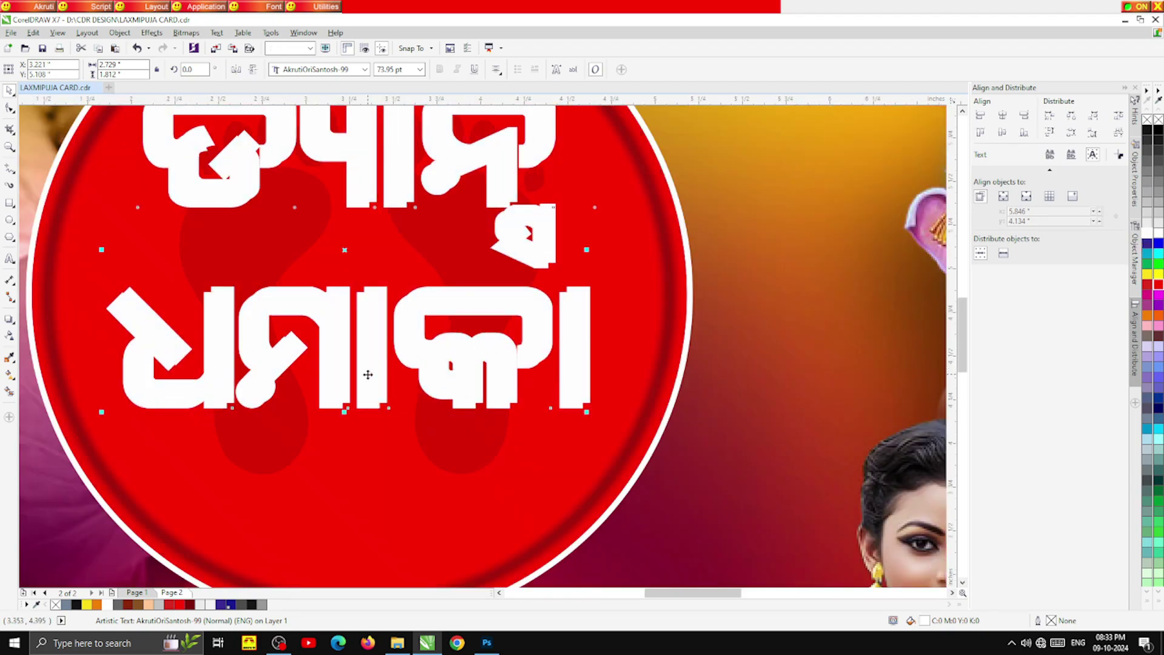
pyautogui.click(76, 605)
pyautogui.scroll(4, 335, 297)
pyautogui.scroll(4, 335, 297)
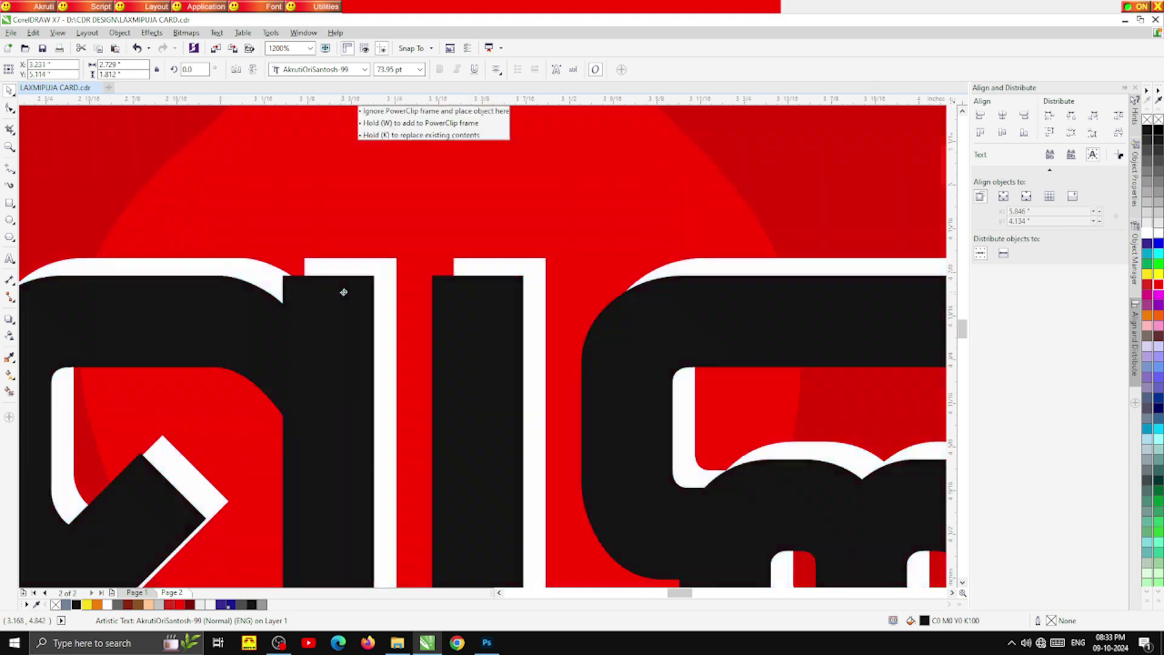
pyautogui.click(381, 265)
pyautogui.scroll(-6, 380, 267)
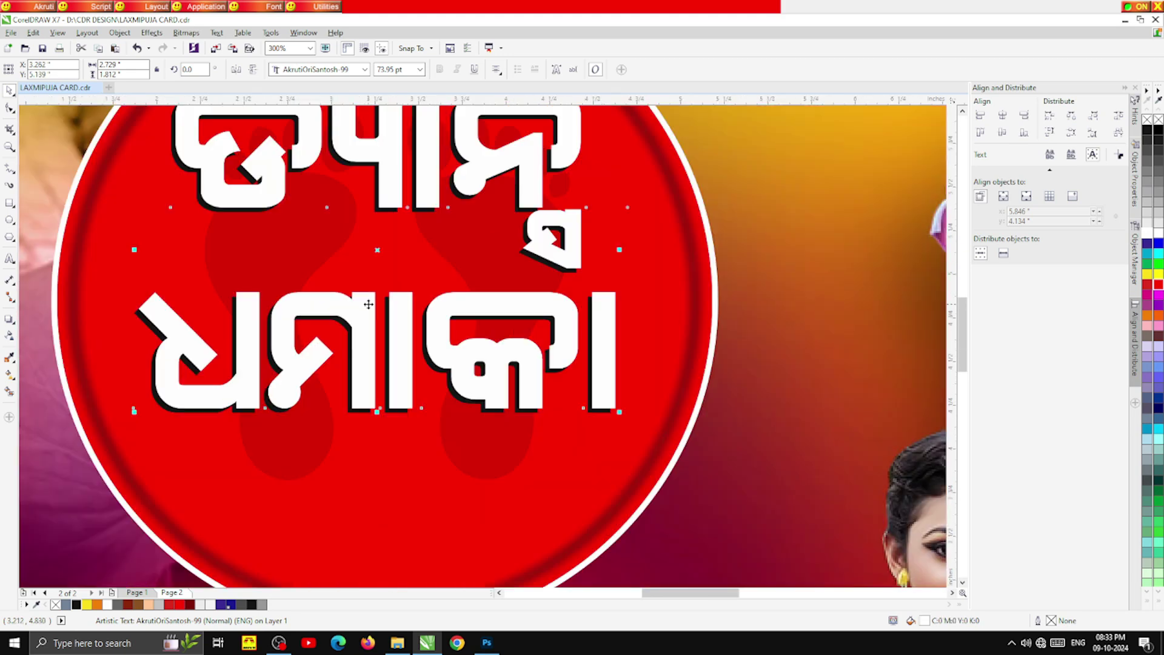
# Shift the white text and its black shadow together slightly up and right within the circle
pyautogui.moveTo(57, 164); pyautogui.dragTo(534, 379)
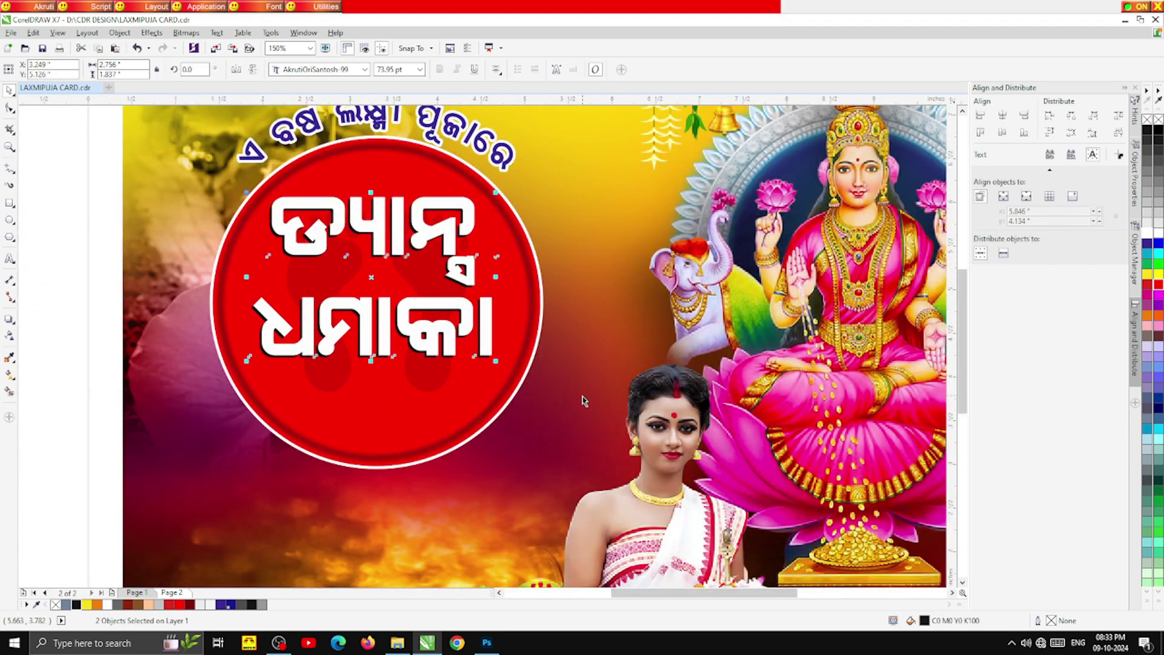
pyautogui.scroll(-2, 419, 349)
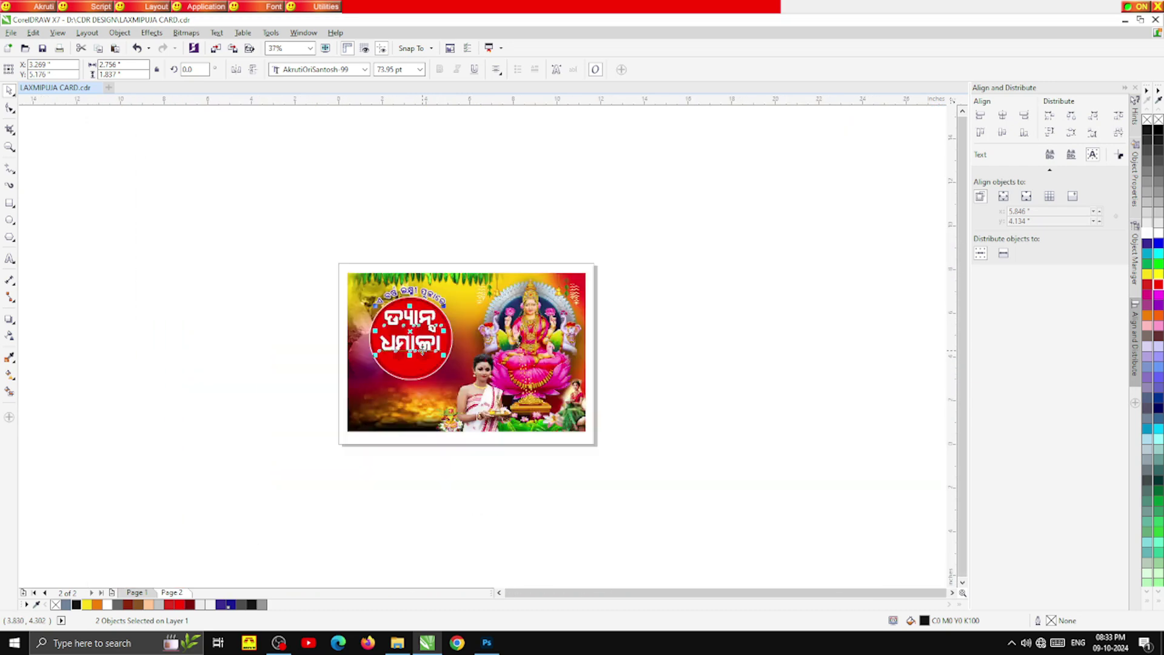
pyautogui.click(246, 348)
pyautogui.scroll(2, 373, 351)
# Fill the front text with a vertical fountain fill running from white on the upper word to yellow on the lower word
pyautogui.click(542, 312)
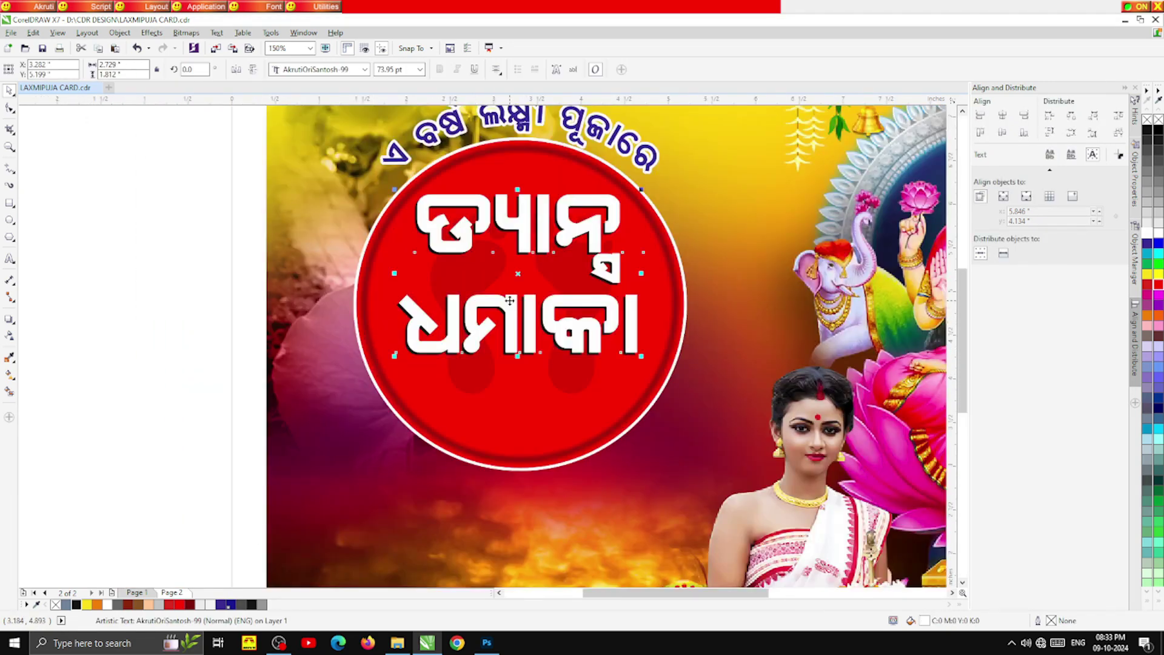
pyautogui.scroll(2, 533, 221)
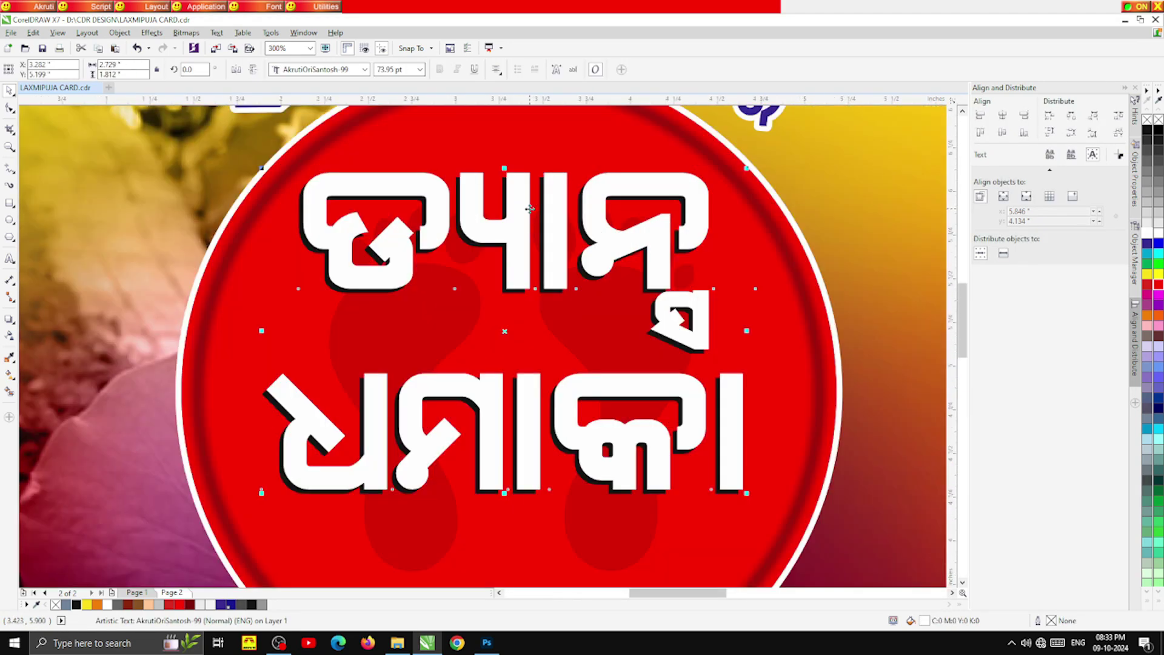
pyautogui.press('g')
pyautogui.moveTo(517, 180); pyautogui.dragTo(518, 404)
pyautogui.click(547, 408)
pyautogui.click(575, 432)
pyautogui.click(1155, 274)
pyautogui.moveTo(518, 181); pyautogui.dragTo(518, 242)
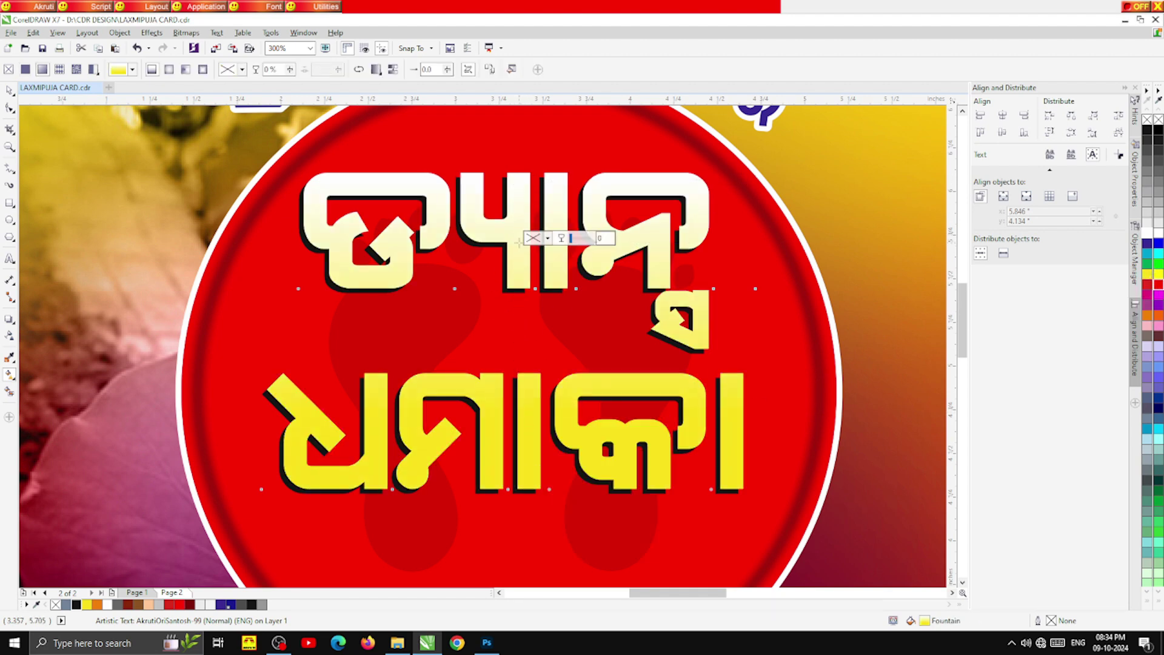
pyautogui.click(9, 90)
pyautogui.scroll(-2, 351, 236)
pyautogui.click(123, 305)
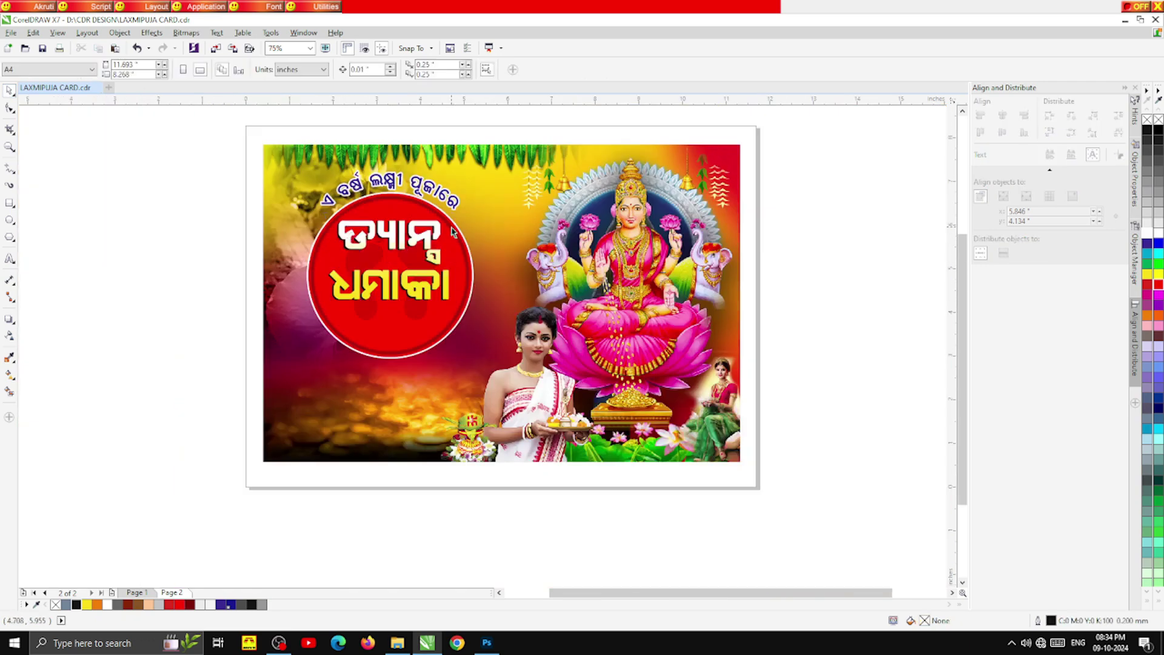
pyautogui.scroll(1, 450, 224)
pyautogui.scroll(-2, 465, 248)
pyautogui.scroll(2, 466, 251)
pyautogui.moveTo(202, 220); pyautogui.dragTo(478, 328)
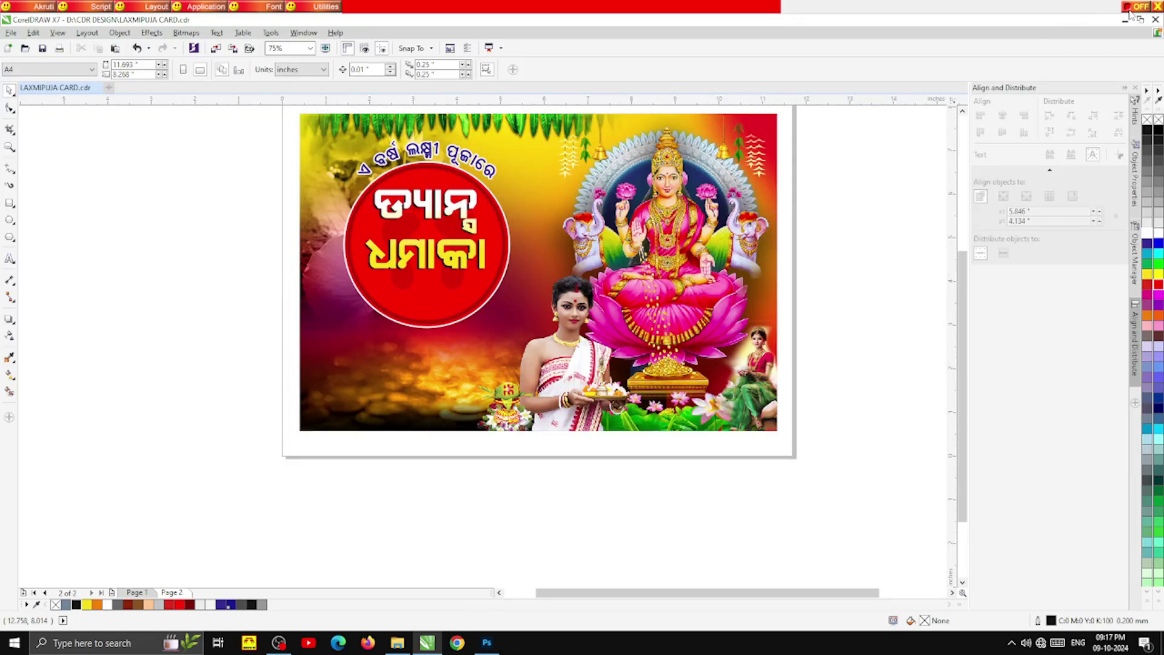
# Switch on Odia typing and start a text line below the red circle in AkrutiOriBalabadra-99 at 24 pt
pyautogui.click(1129, 12)
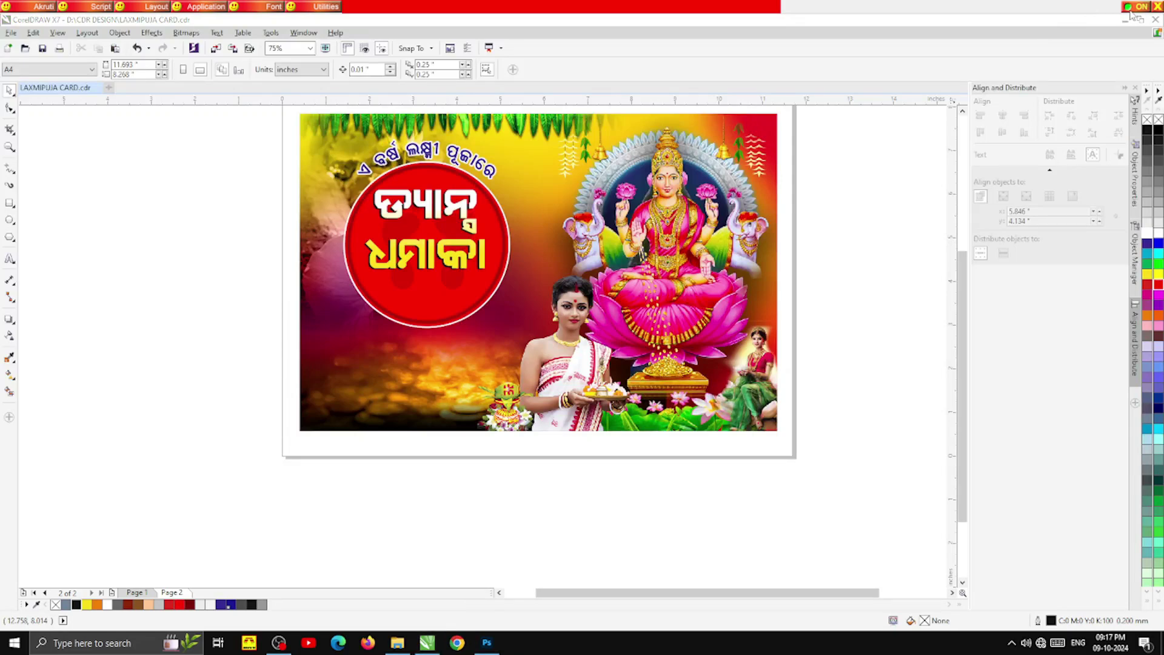
pyautogui.click(10, 259)
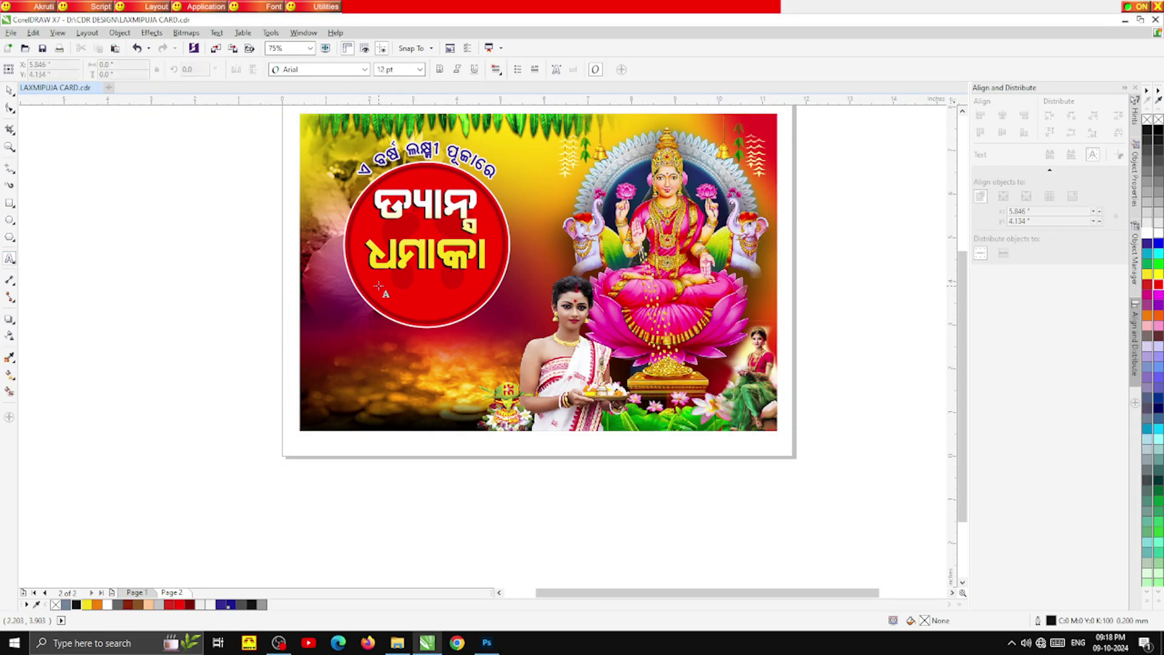
pyautogui.scroll(4, 374, 296)
pyautogui.scroll(-4, 376, 296)
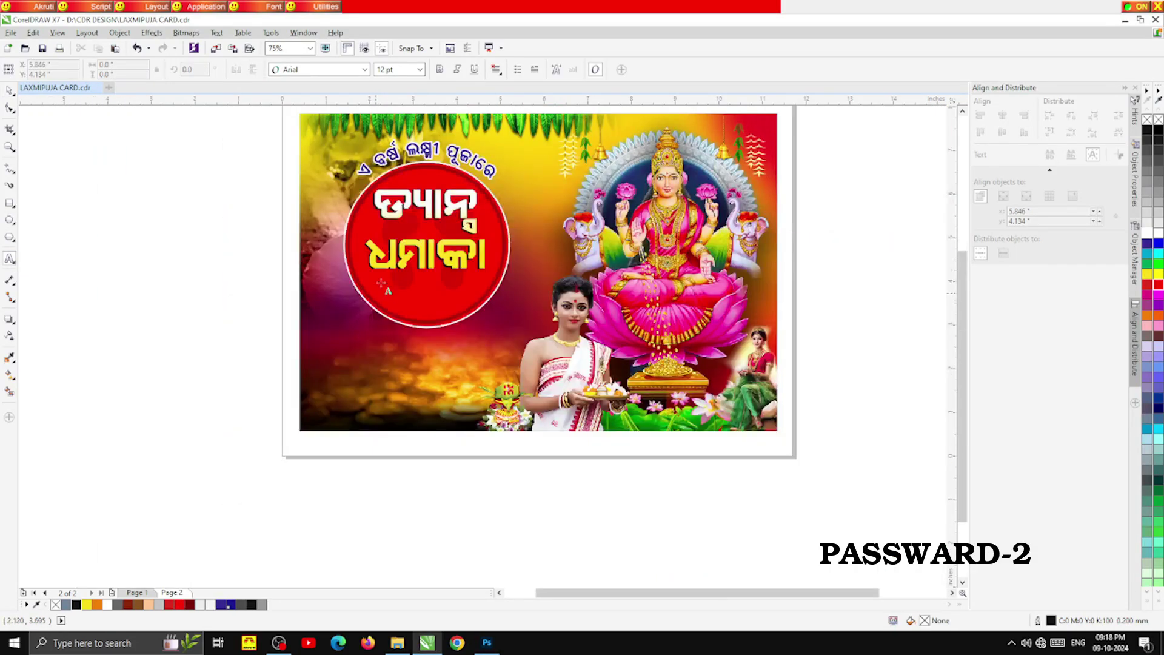
pyautogui.scroll(-2, 394, 222)
pyautogui.scroll(4, 395, 222)
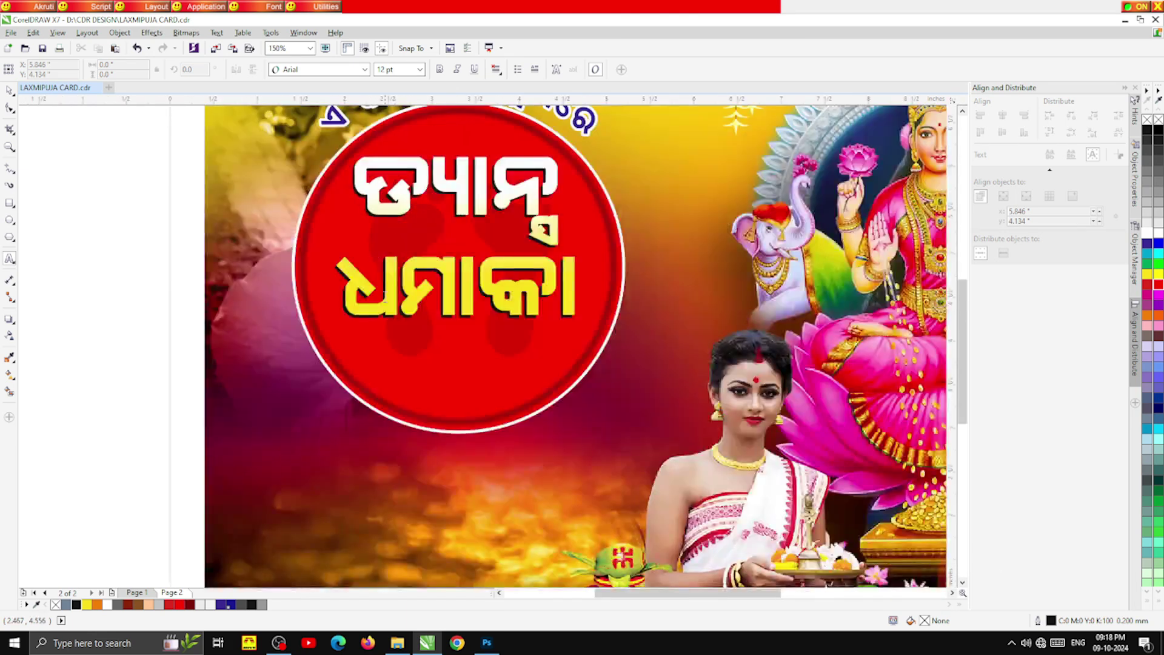
pyautogui.click(371, 460)
pyautogui.click(302, 70)
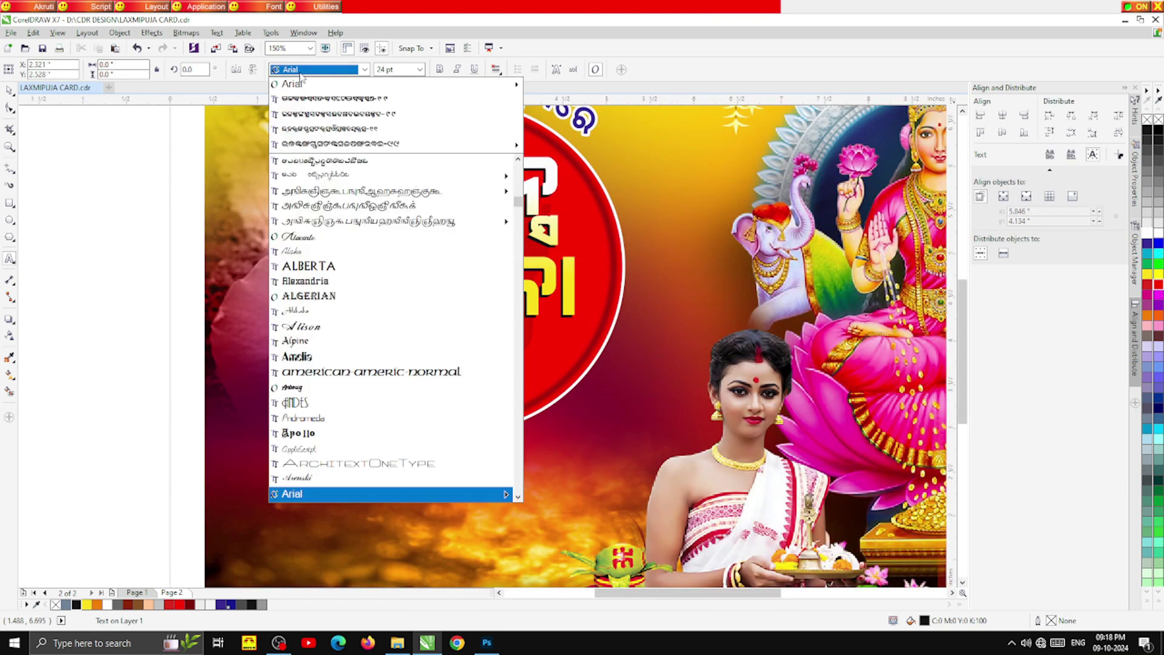
pyautogui.click(312, 113)
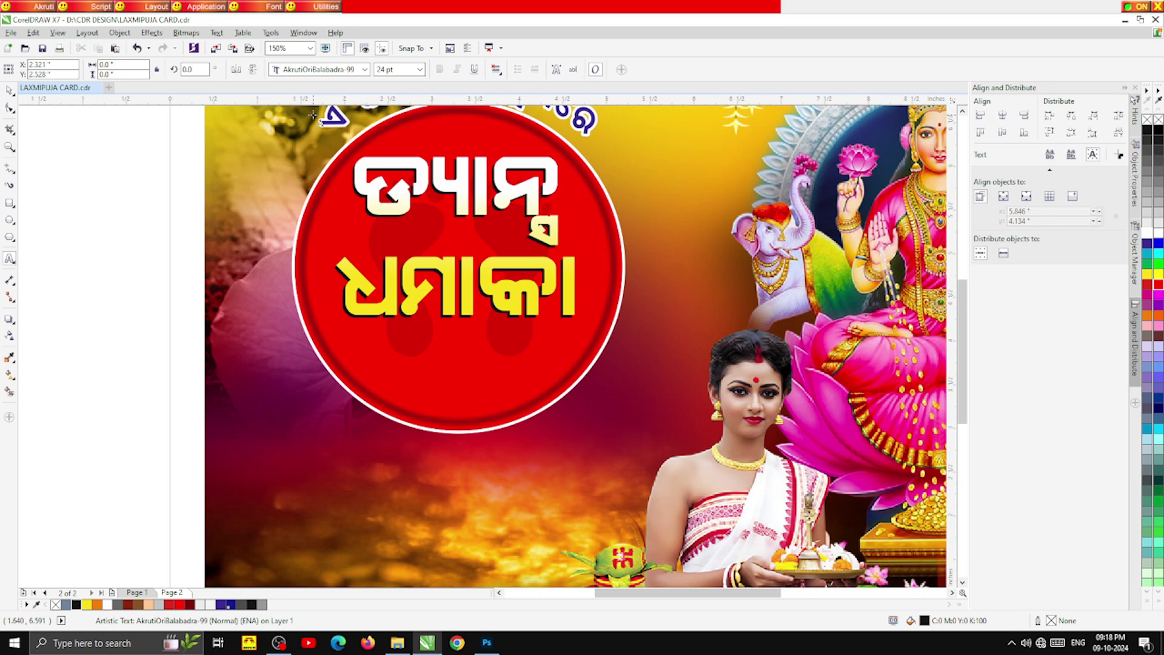
# Enter the text "ପ୍ରତ୍ୟେକ ଦିନ" on the line below the red circle
pyautogui.write('ବ')
pyautogui.write('ପ୍ରେ')
pyautogui.press('BackSpace')
pyautogui.press('BackSpace')
pyautogui.write('ପ୍ରତ୍ୟେ')
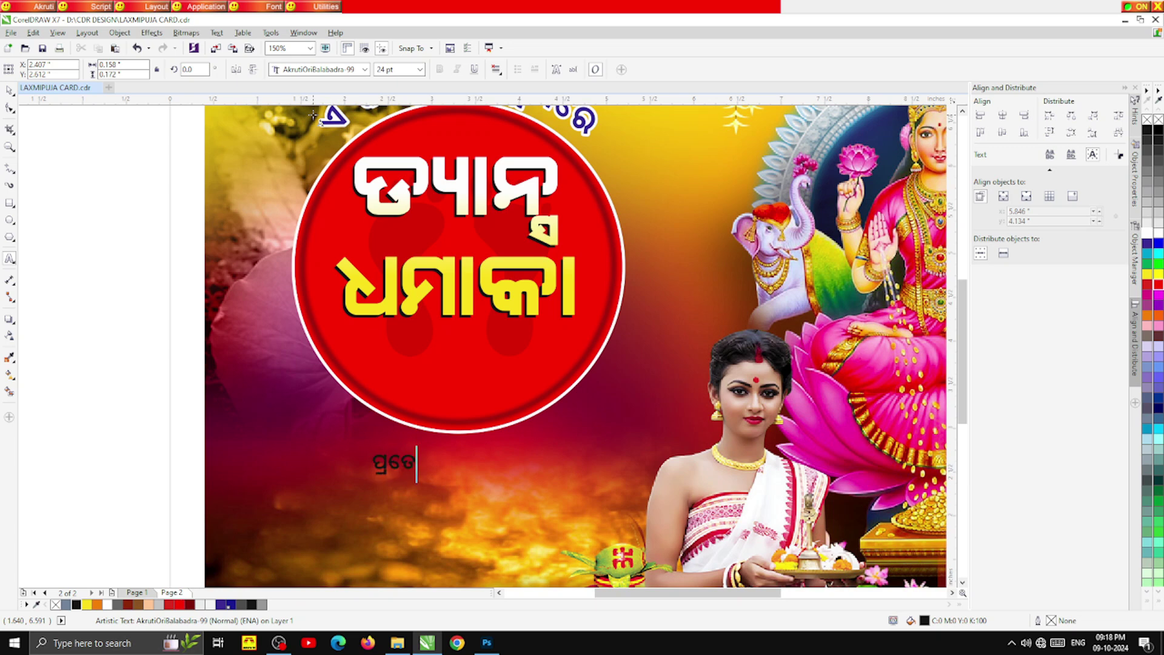
pyautogui.write('କ ଦିନ')
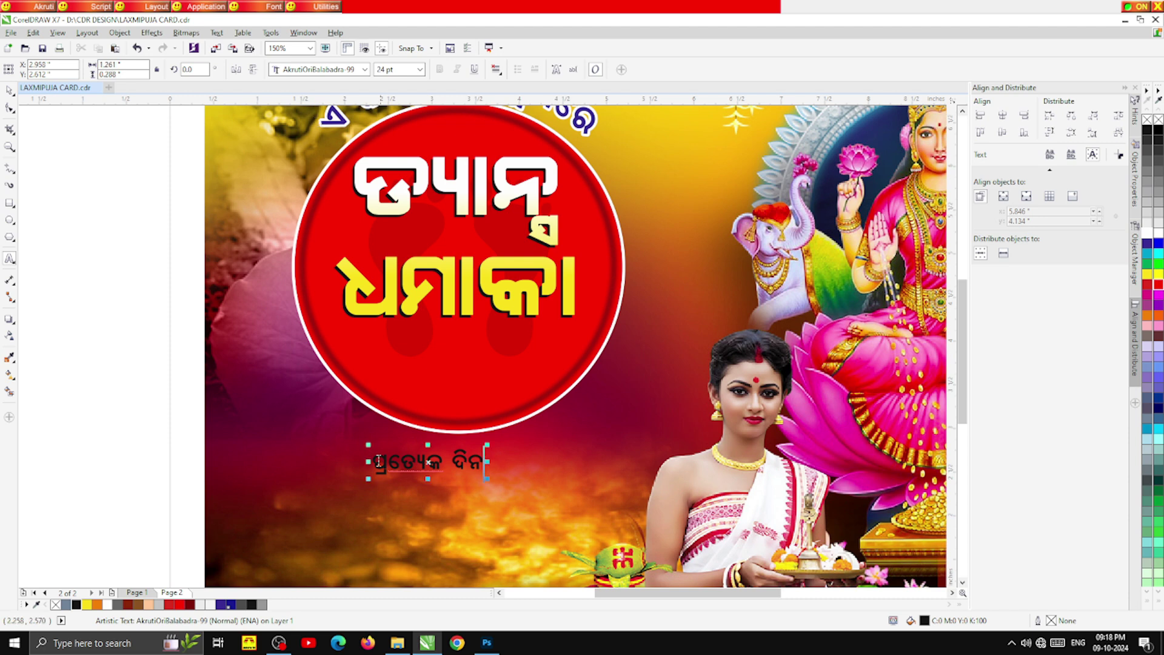
# Replace the line below the circle with the timing text "ସମୟ ସଂନ୍ଧ୍ୟା ୭ ଘଟିକା ଠାରୁ..."
pyautogui.moveTo(378, 460); pyautogui.dragTo(647, 458)
pyautogui.write('ସମୟ')
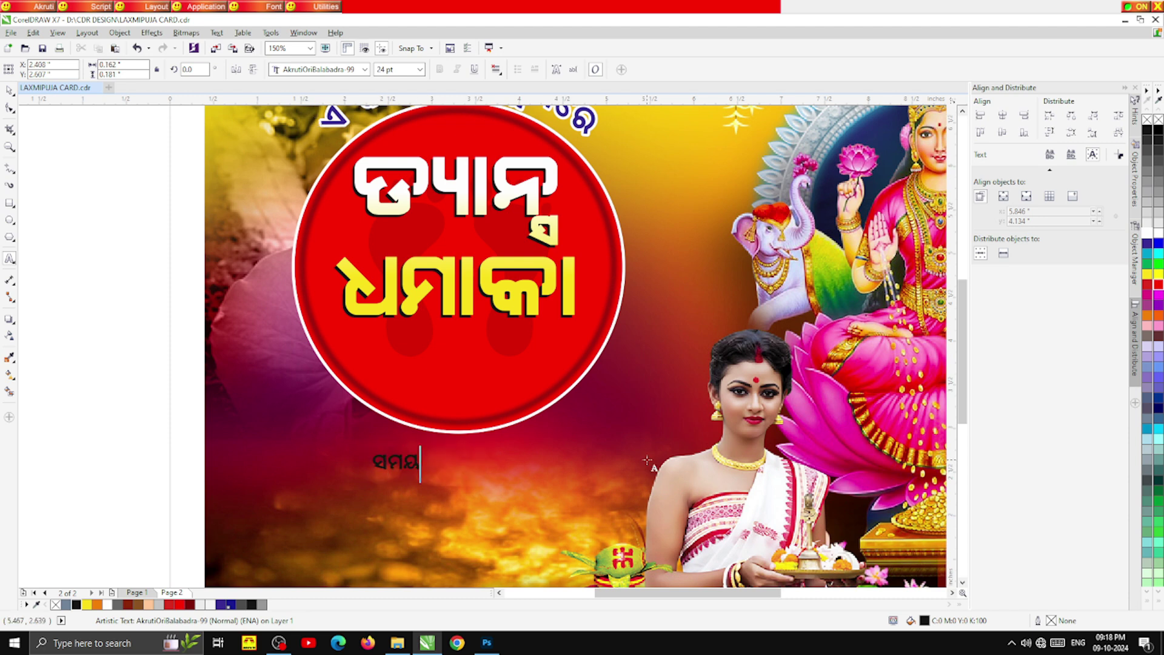
pyautogui.write(' ସନ୍ଧ୍ୟା')
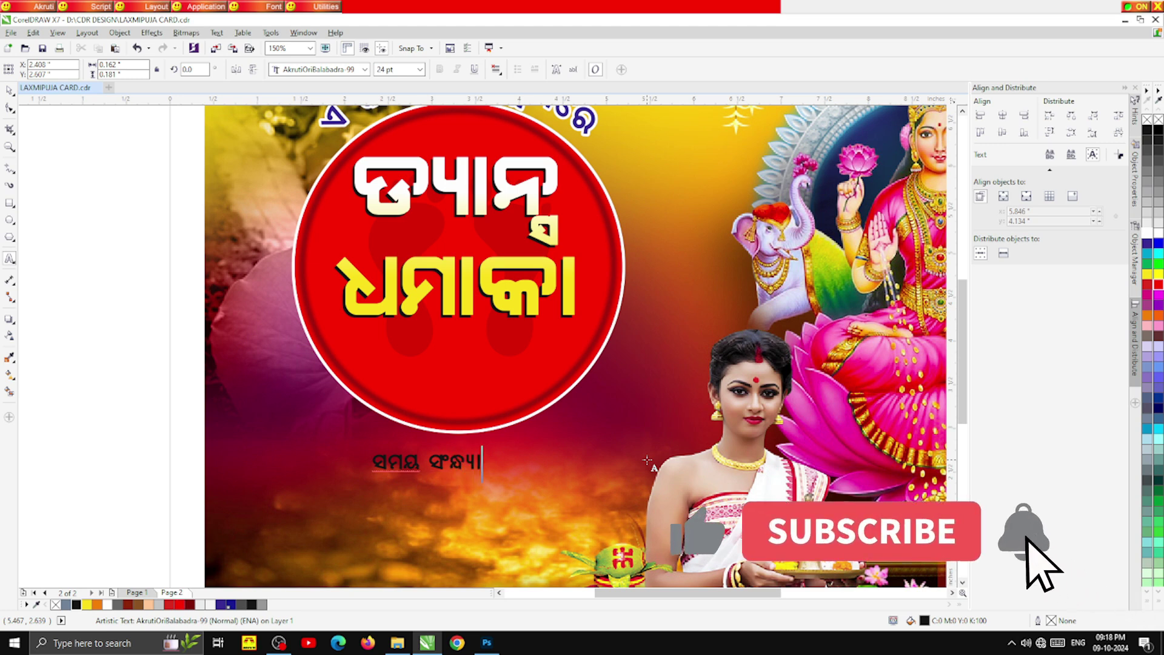
pyautogui.write(' ୭ ରପ୍ପ ଋଙ୍କଭ୍ଭମପ୍ପପକୁଭ୍ଭ ...ଘ')
pyautogui.press('BackSpace')
pyautogui.press('BackSpace')
pyautogui.press('BackSpace')
pyautogui.press('BackSpace')
pyautogui.press('BackSpace')
pyautogui.press('BackSpace')
pyautogui.press('BackSpace')
pyautogui.press('BackSpace')
pyautogui.press('BackSpace')
pyautogui.press('BackSpace')
pyautogui.press('BackSpace')
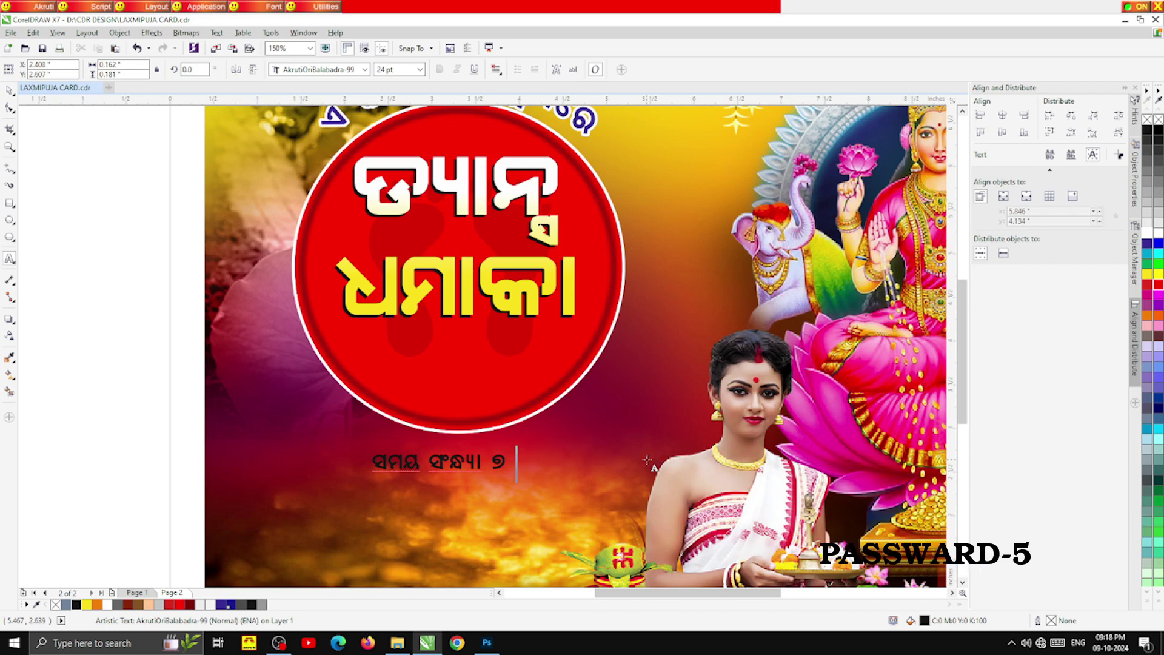
pyautogui.write('ଘଟୋ')
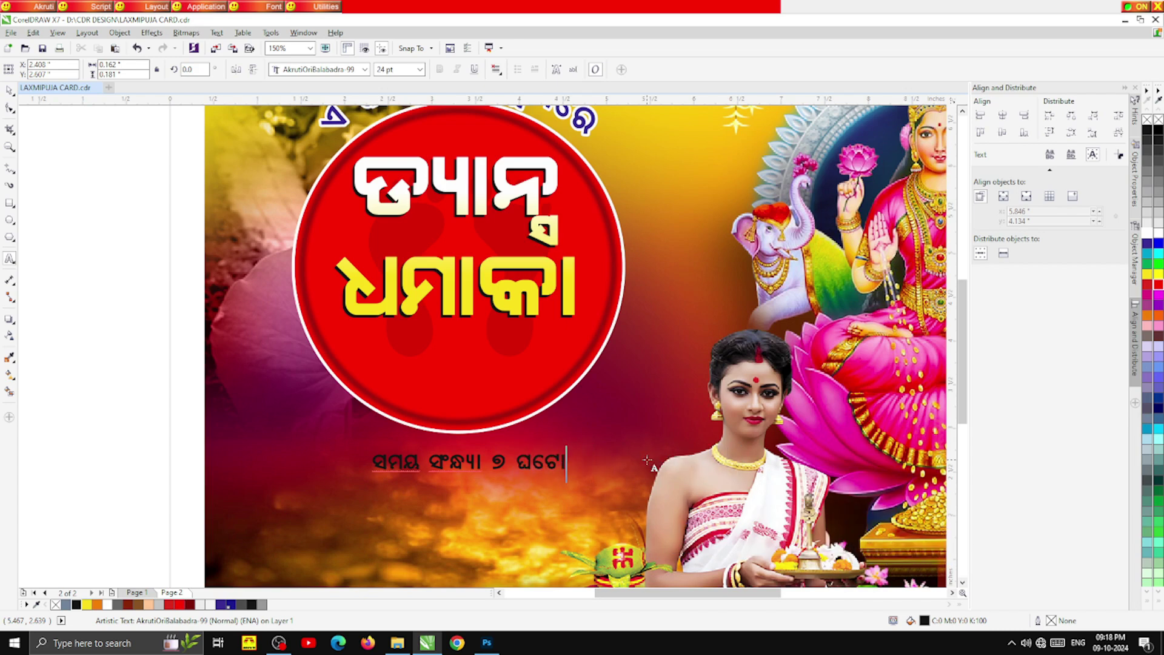
pyautogui.press('BackSpace')
pyautogui.press('BackSpace')
pyautogui.write('ିକା ୦ାରୁ...')
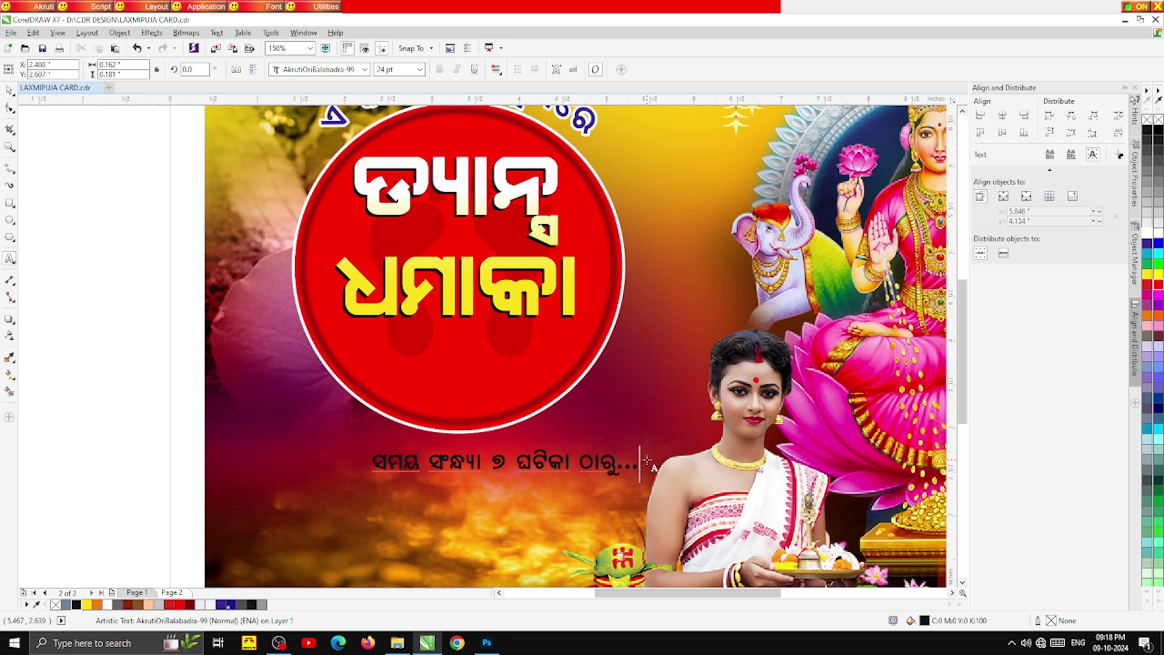
# Scale the timing line down to about 19.7 pt and place it inside the circle beneath the yellow word
pyautogui.click(10, 90)
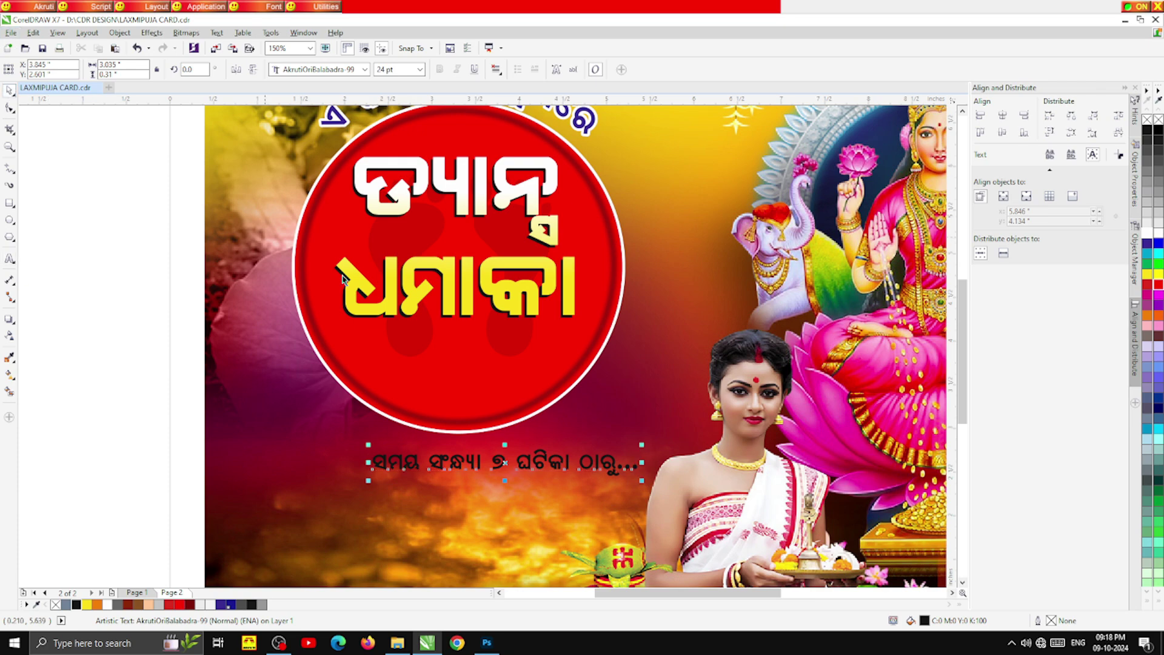
pyautogui.moveTo(644, 479); pyautogui.dragTo(593, 473)
pyautogui.moveTo(498, 467); pyautogui.dragTo(468, 343)
pyautogui.scroll(3, 468, 343)
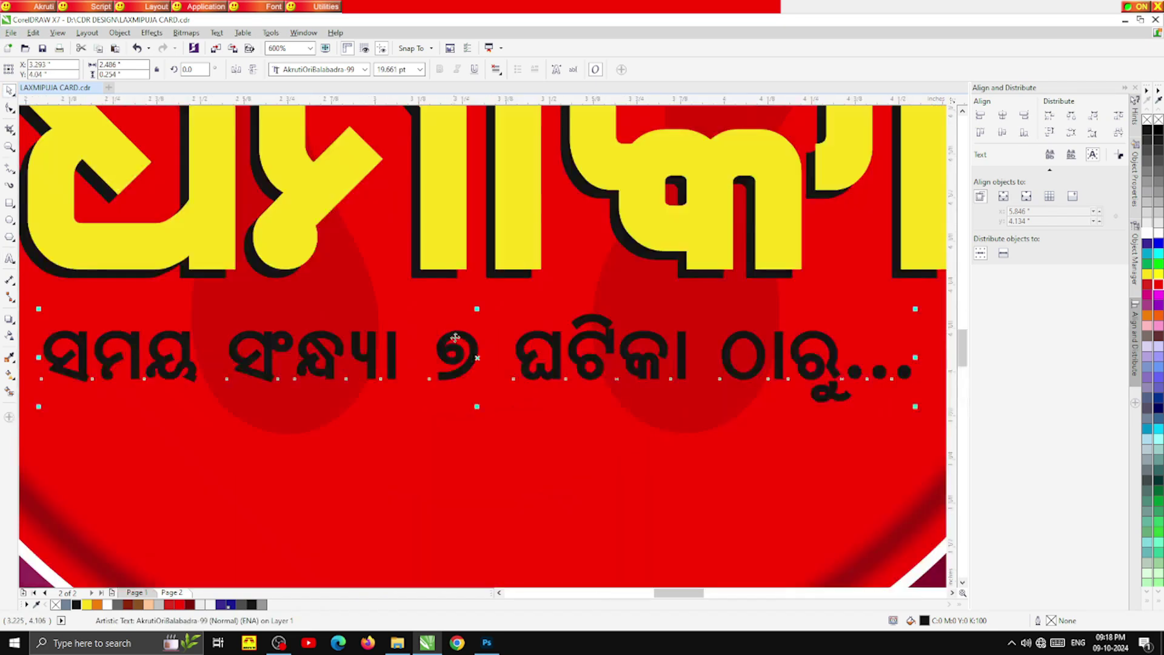
# Color the timing line white and center it beneath the yellow word inside the red circle
pyautogui.scroll(-2, 429, 349)
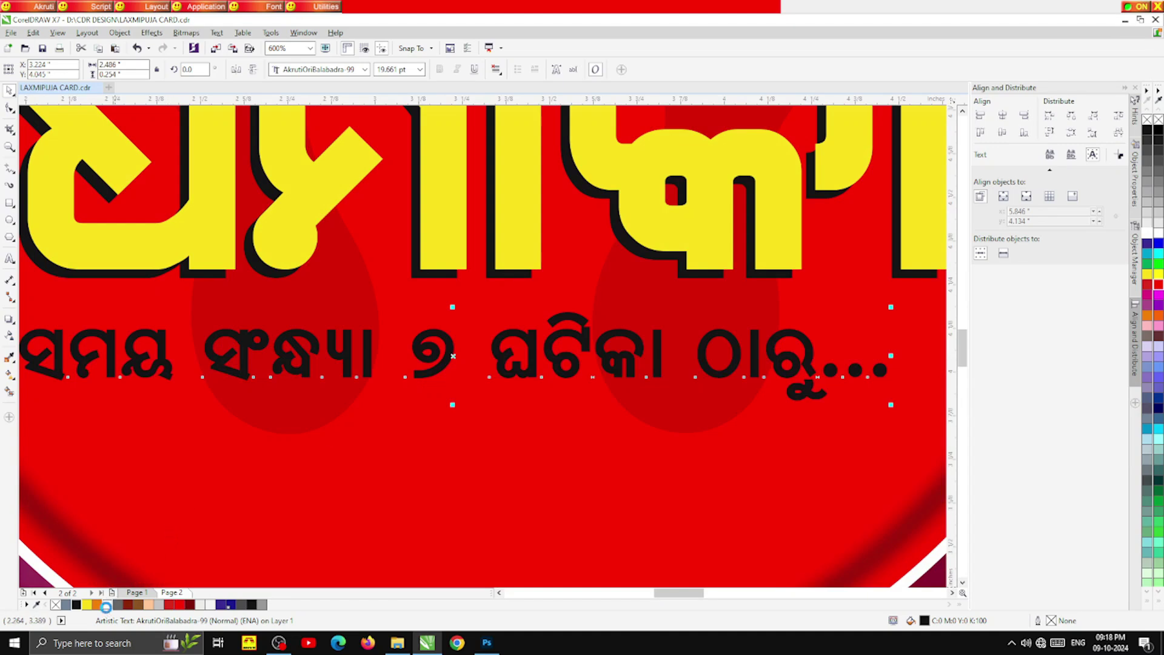
pyautogui.click(108, 605)
pyautogui.moveTo(646, 361); pyautogui.dragTo(679, 365)
pyautogui.moveTo(468, 331); pyautogui.dragTo(466, 337)
pyautogui.scroll(-2, 468, 336)
pyautogui.press('Escape')
pyautogui.scroll(1, 449, 342)
pyautogui.scroll(1, 478, 325)
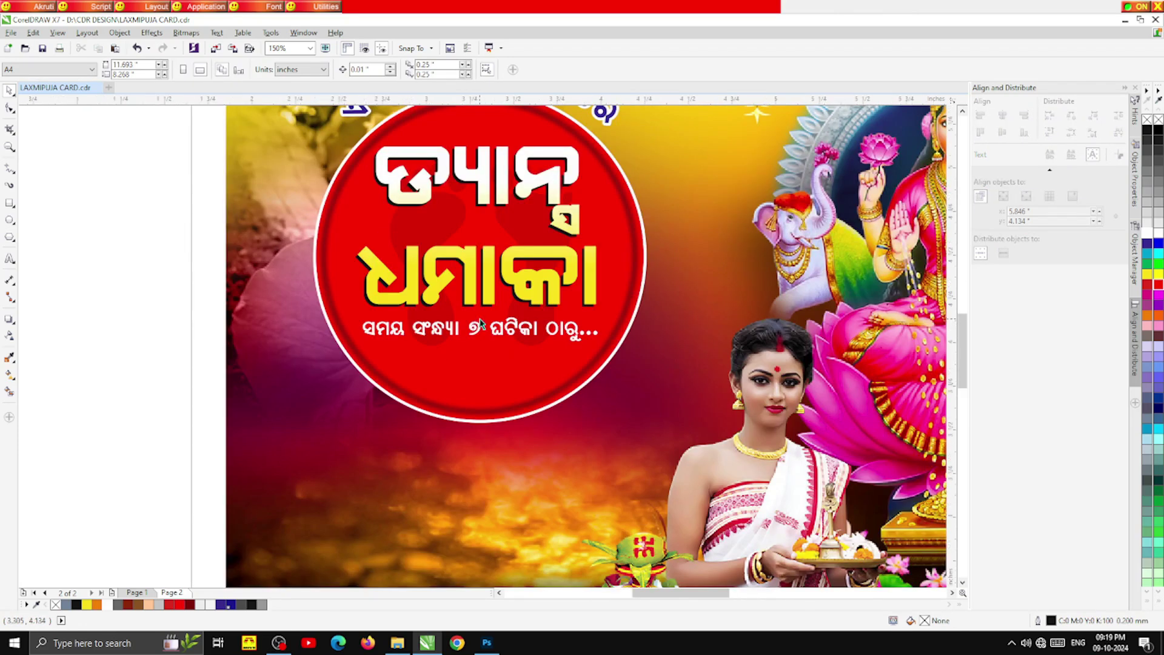
pyautogui.moveTo(476, 330); pyautogui.dragTo(472, 329)
pyautogui.scroll(-2, 460, 328)
pyautogui.press('Escape')
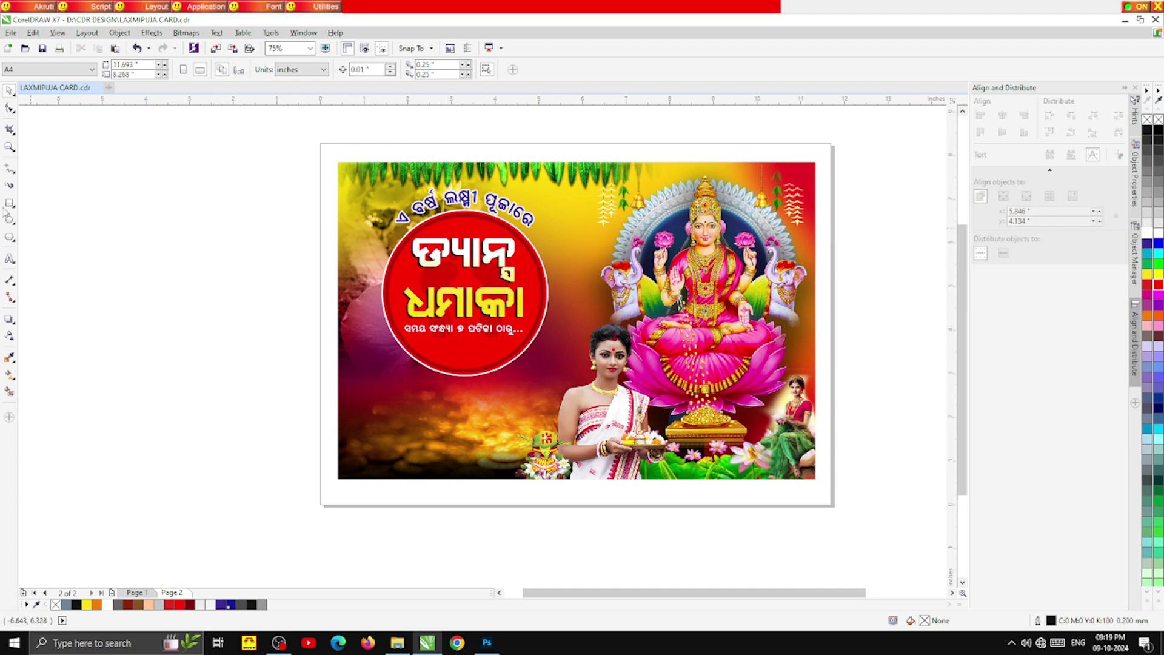
# Draw an unfilled rectangle about 10.94 × 7.28 in around the edges of the card artwork
pyautogui.click(8, 205)
pyautogui.moveTo(337, 162)
pyautogui.mouseDown()
pyautogui.moveTo(676, 418)
pyautogui.moveTo(817, 479)
pyautogui.mouseUp()
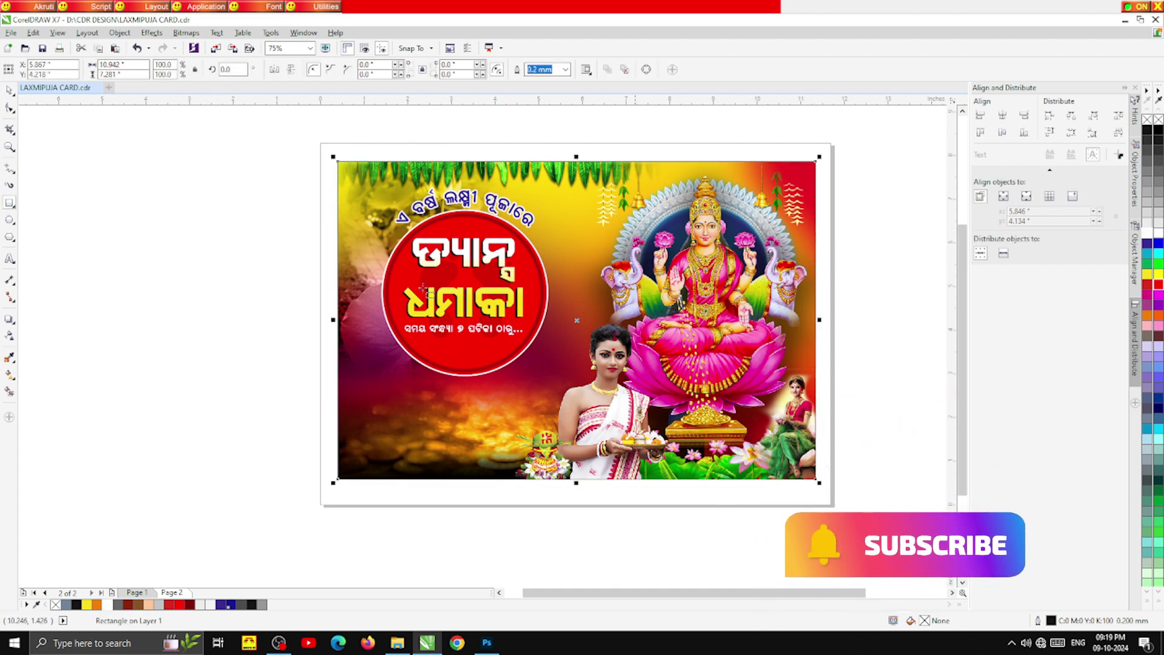
pyautogui.click(9, 90)
pyautogui.click(123, 282)
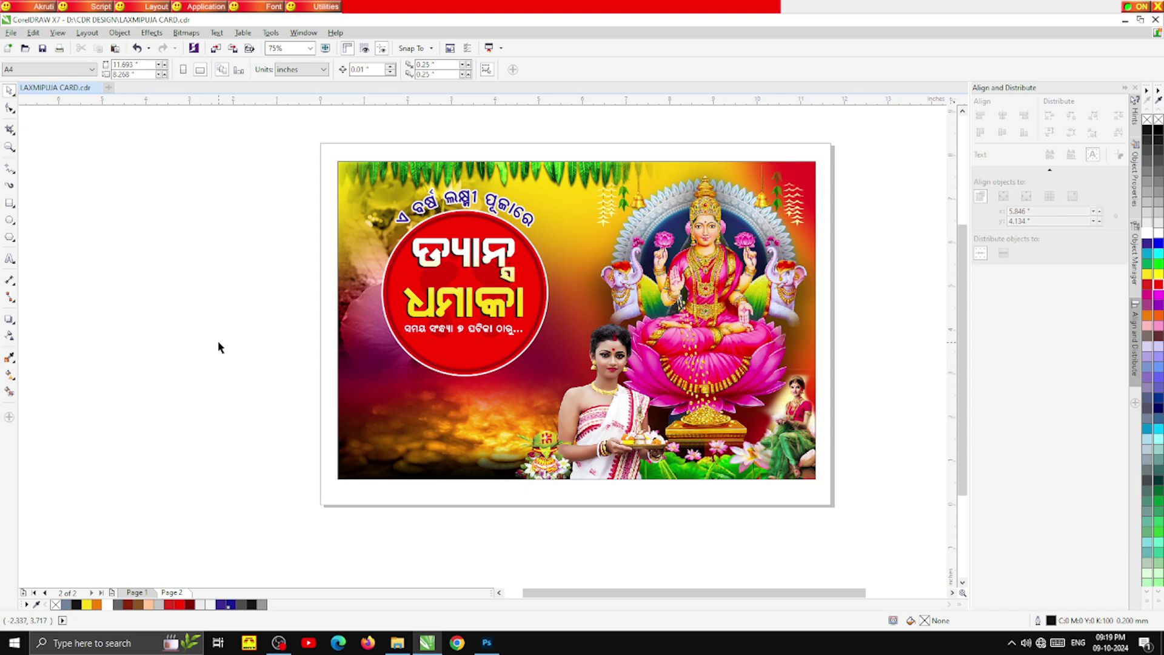
# Select the red circle with its heading, title and timing text, and nudge them slightly upward together
pyautogui.moveTo(328, 179); pyautogui.dragTo(574, 434)
pyautogui.scroll(2, 533, 330)
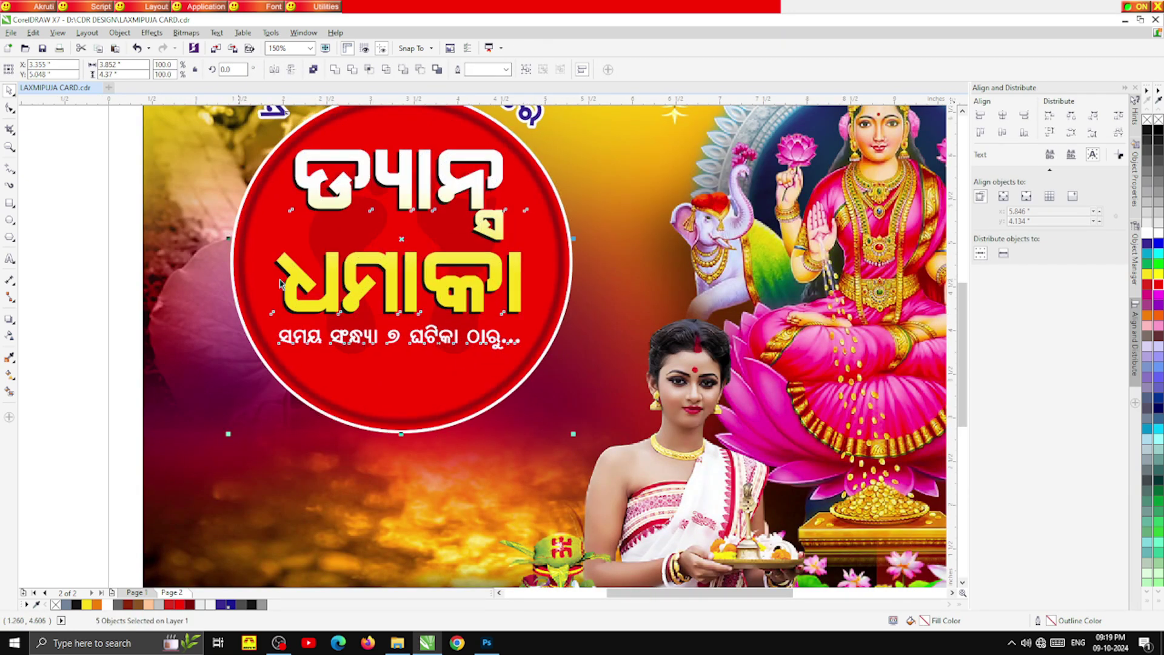
pyautogui.scroll(-1, 321, 279)
pyautogui.scroll(1, 344, 152)
pyautogui.moveTo(367, 191); pyautogui.dragTo(368, 187)
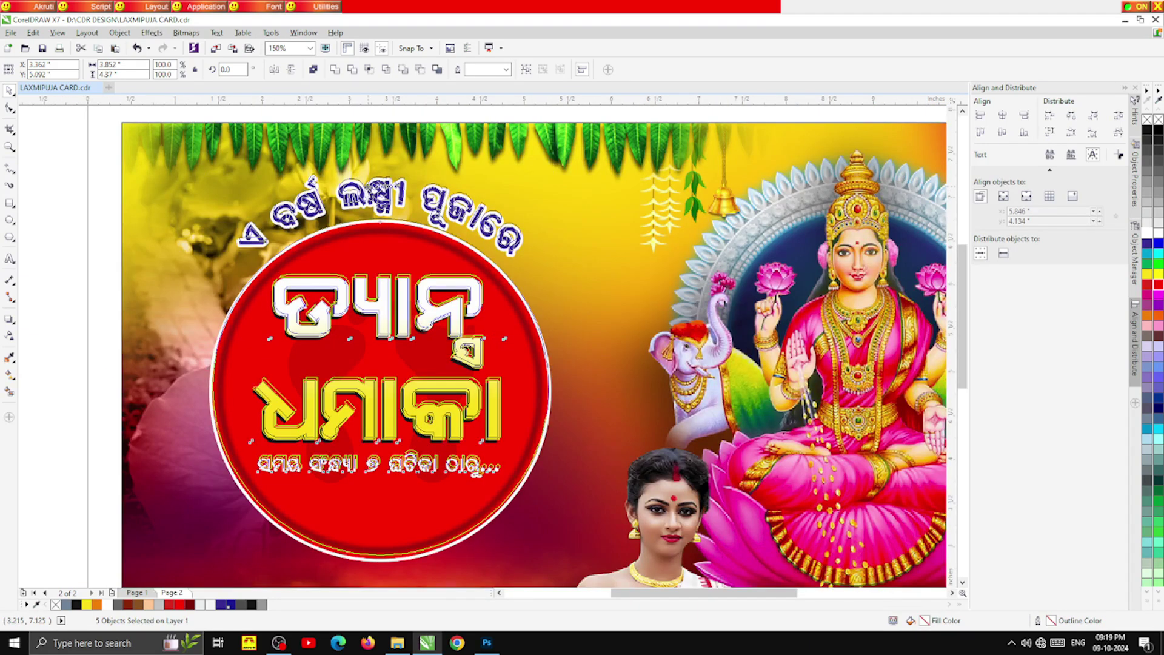
pyautogui.scroll(-1, 368, 187)
pyautogui.click(195, 190)
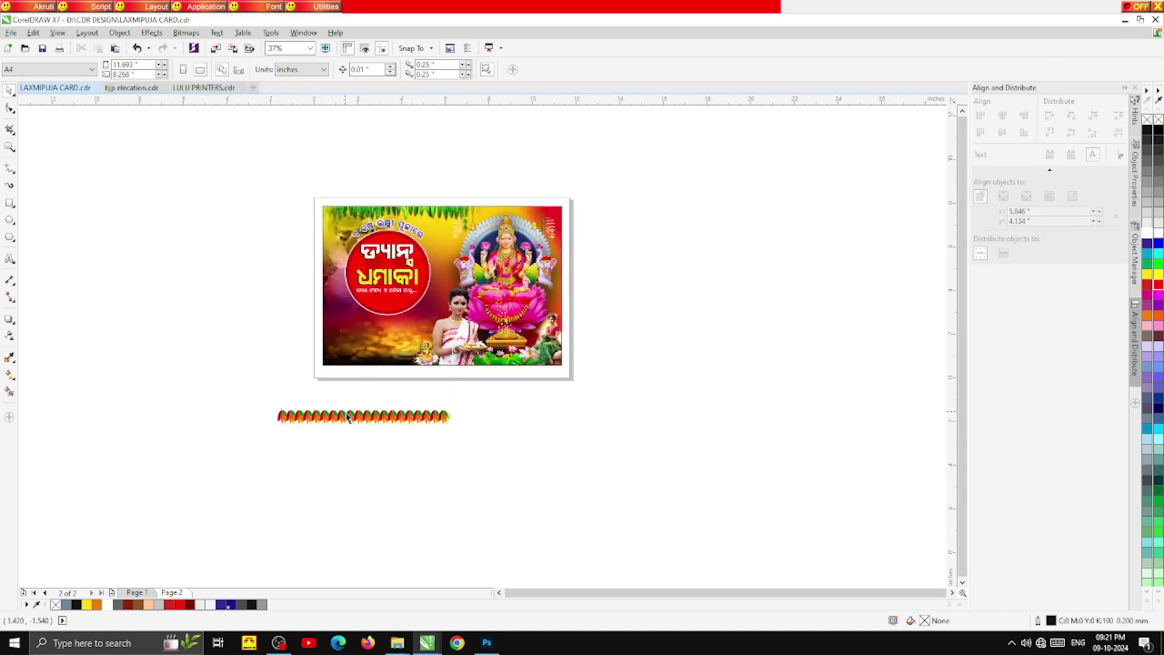
# Move the leaf garland strip above the page, ungroup it and pull a single leaf motif out beside the card
pyautogui.moveTo(348, 417); pyautogui.dragTo(377, 177)
pyautogui.scroll(4, 377, 177)
pyautogui.click(381, 70)
pyautogui.click(263, 147)
pyautogui.moveTo(118, 167); pyautogui.dragTo(91, 282)
pyautogui.scroll(-6, 91, 282)
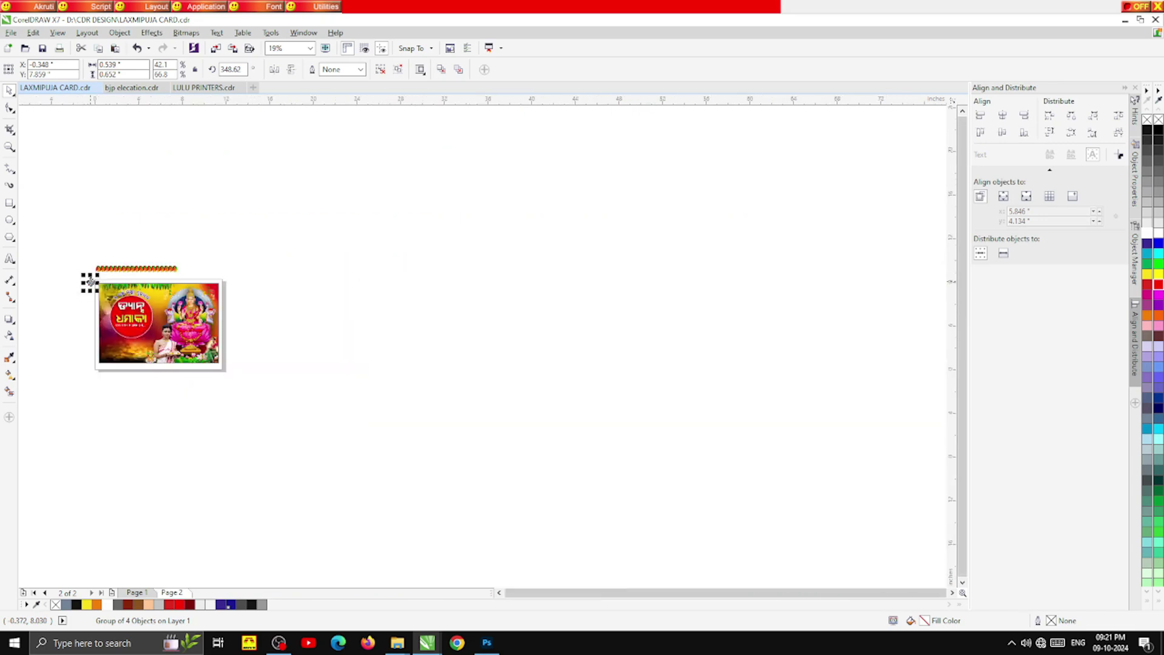
# Place the single leaf motif against the red circle's bottom edge and widen it to about 0.66 in
pyautogui.scroll(4, 91, 283)
pyautogui.scroll(6, 179, 337)
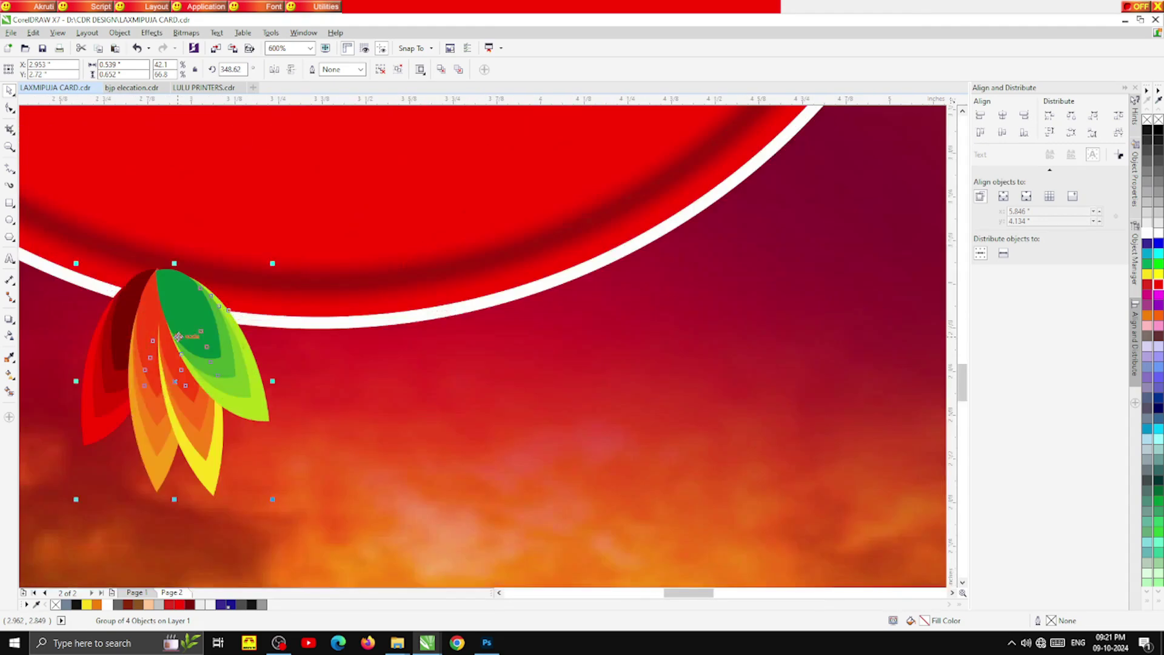
pyautogui.moveTo(178, 337); pyautogui.dragTo(244, 297)
pyautogui.click(251, 258)
pyautogui.moveTo(238, 226)
pyautogui.mouseDown()
pyautogui.moveTo(251, 238)
pyautogui.moveTo(244, 224)
pyautogui.mouseUp()
pyautogui.click(251, 257)
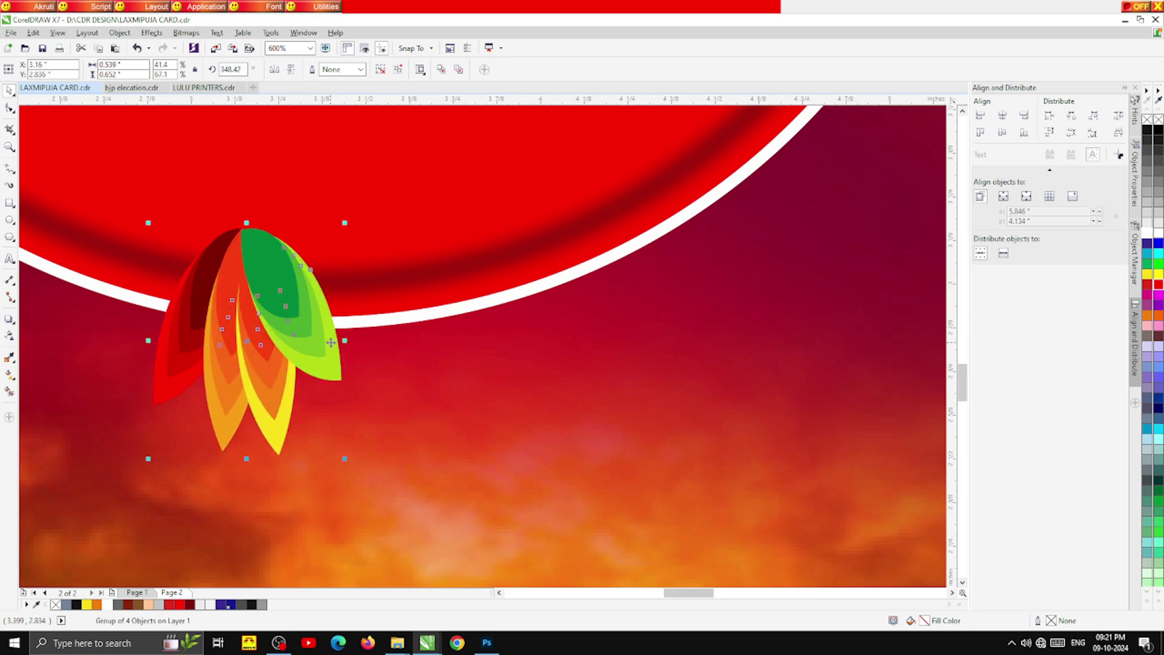
pyautogui.moveTo(344, 341); pyautogui.dragTo(387, 342)
pyautogui.moveTo(314, 303); pyautogui.dragTo(317, 393)
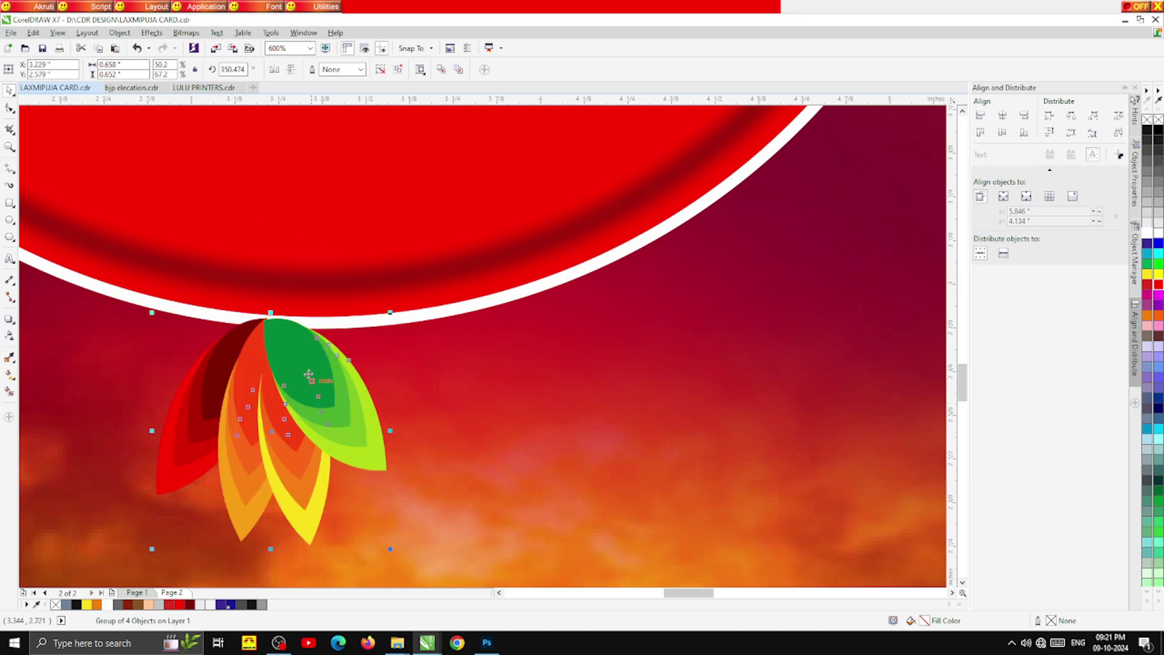
# Shorten the leaf motif to about 0.52 in high, keeping its top on the circle's bottom edge
pyautogui.scroll(-5, 305, 360)
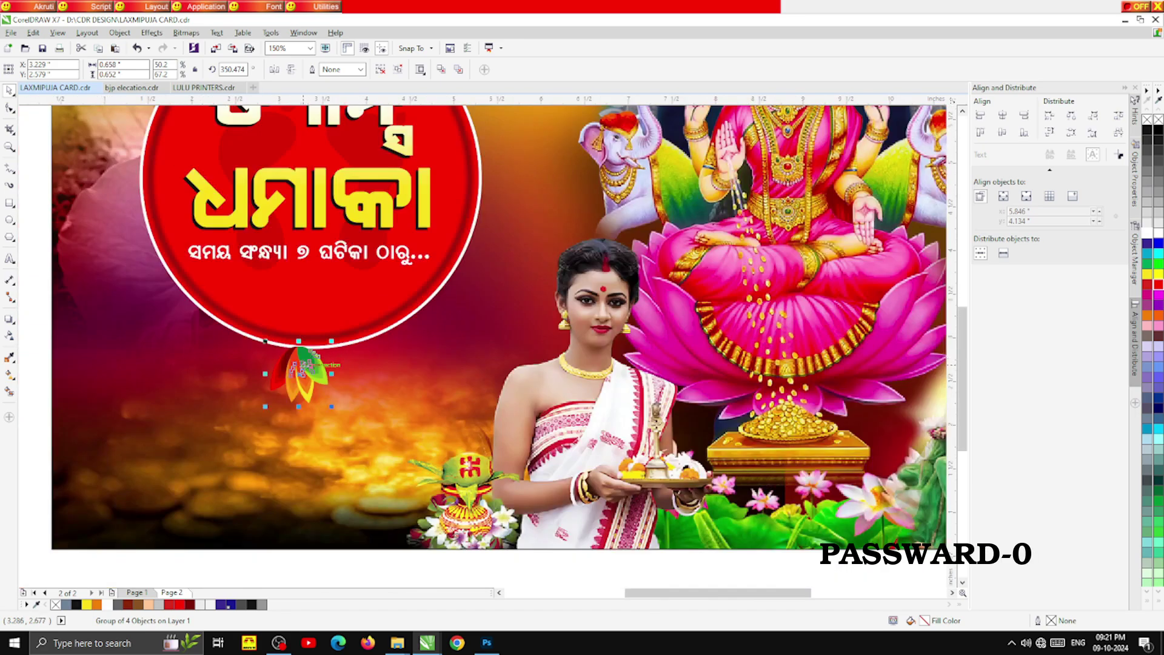
pyautogui.scroll(5, 301, 392)
pyautogui.moveTo(288, 440); pyautogui.dragTo(290, 393)
pyautogui.scroll(-2, 290, 390)
pyautogui.scroll(1, 294, 360)
# Set the leaf motif's rotation center at the red circle's center and make a rotated copy beside it, at about 5.1°
pyautogui.click(293, 379)
pyautogui.scroll(-1, 293, 382)
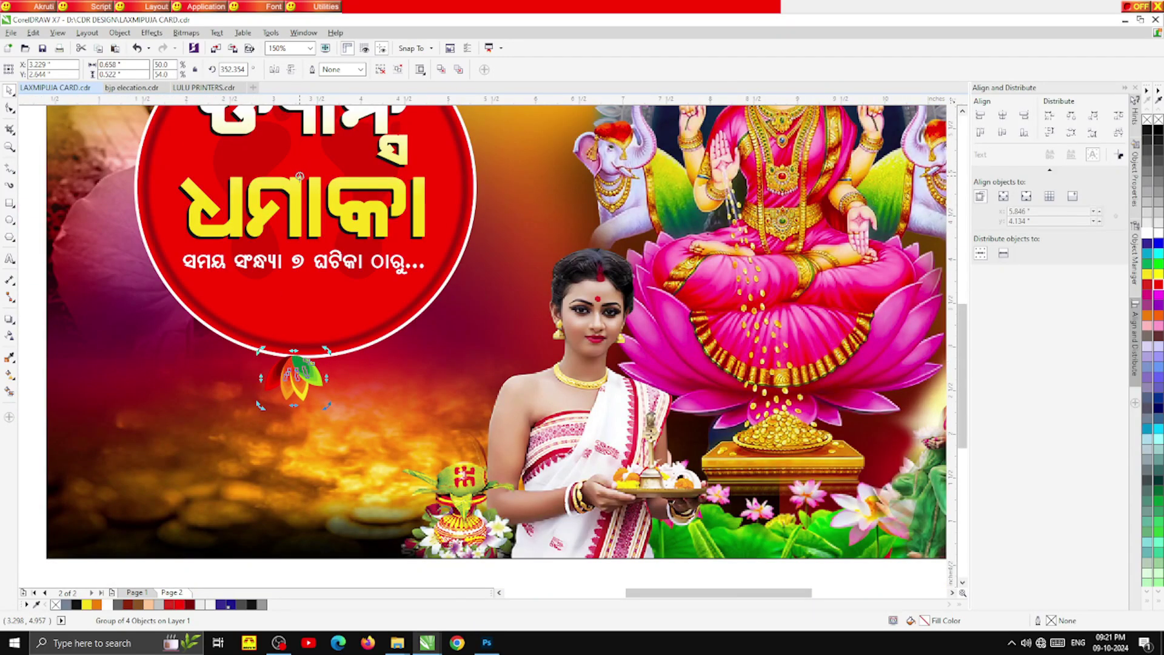
pyautogui.scroll(2, 315, 402)
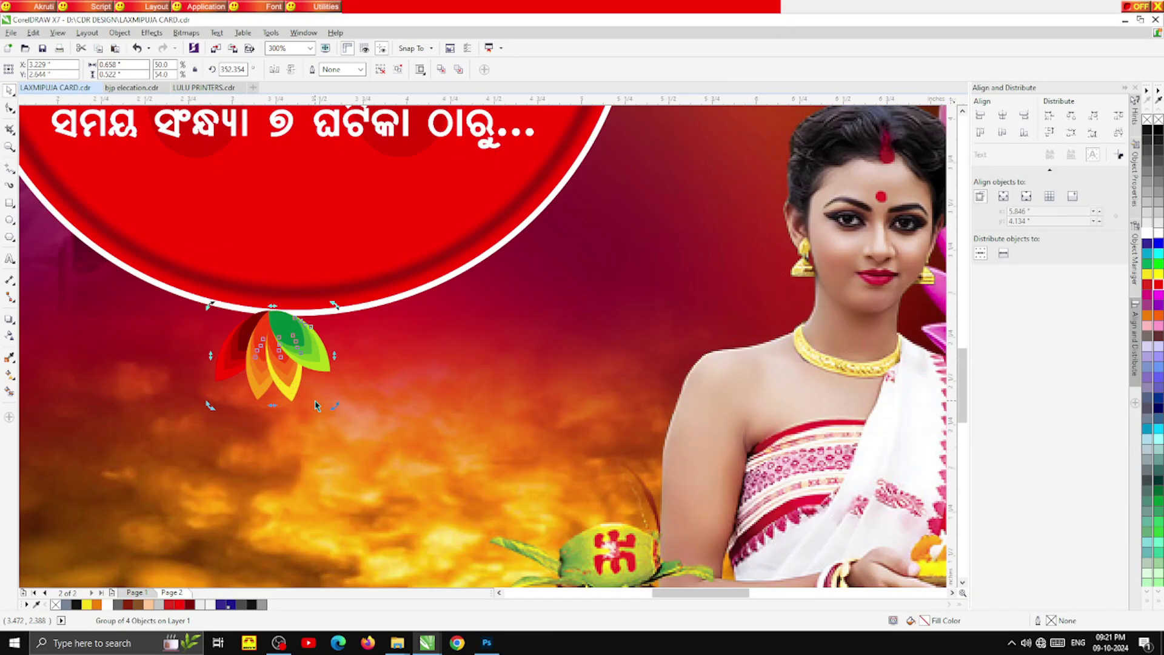
pyautogui.moveTo(333, 408); pyautogui.dragTo(432, 400)
pyautogui.scroll(-4, 319, 434)
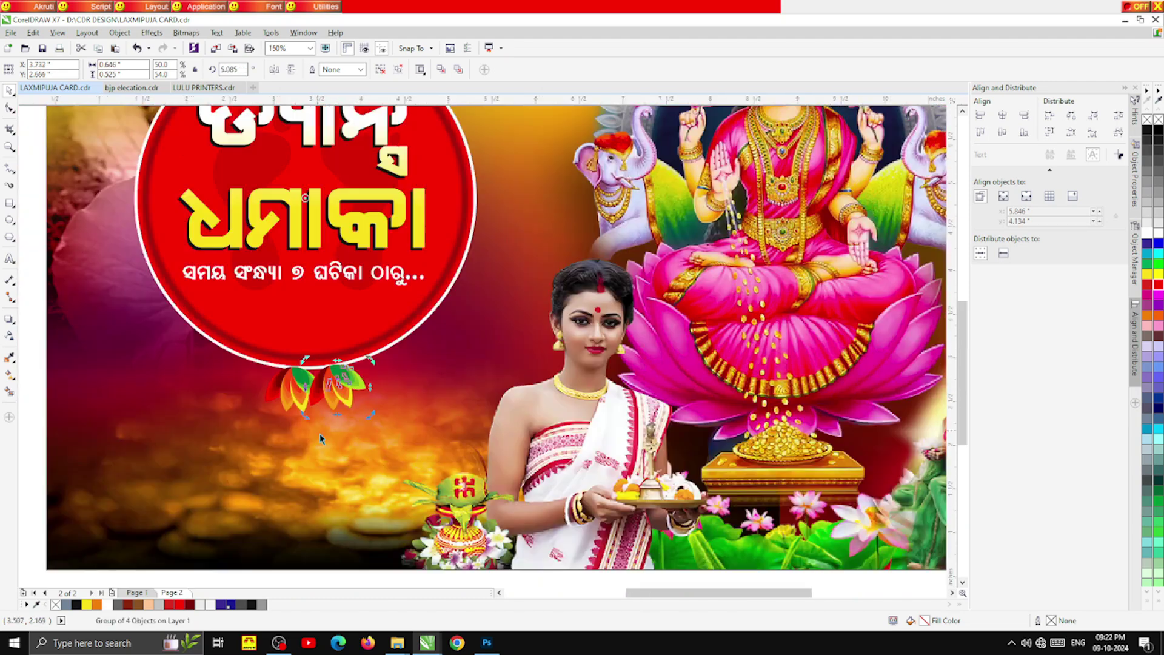
# Repeat the rotated leaf copy until the motifs form a full ring around the red circle
pyautogui.hotkey('ctrl', 'r')
pyautogui.hotkey('ctrl', 'r')
pyautogui.hotkey('ctrl', 'r')
pyautogui.hotkey('ctrl', 'r')
pyautogui.hotkey('ctrl', 'r')
pyautogui.hotkey('ctrl', 'r')
pyautogui.hotkey('ctrl', 'r')
pyautogui.hotkey('ctrl', 'r')
pyautogui.hotkey('ctrl', 'r')
pyautogui.hotkey('ctrl', 'r')
pyautogui.hotkey('ctrl', 'r')
pyautogui.hotkey('ctrl', 'r')
pyautogui.hotkey('ctrl', 'r')
pyautogui.hotkey('ctrl', 'r')
pyautogui.hotkey('ctrl', 'r')
pyautogui.hotkey('ctrl', 'r')
pyautogui.hotkey('ctrl', 'r')
pyautogui.hotkey('ctrl', 'r')
pyautogui.hotkey('ctrl', 'r')
pyautogui.hotkey('ctrl', 'r')
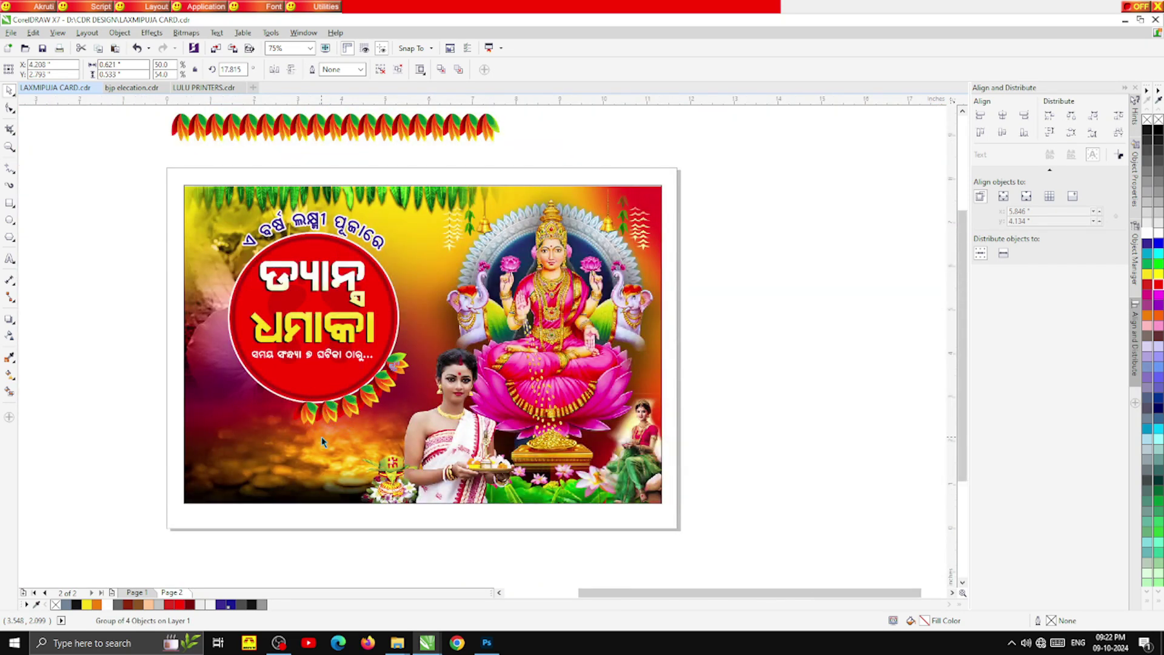
pyautogui.hotkey('ctrl', 'r')
pyautogui.hotkey('ctrl', 'r')
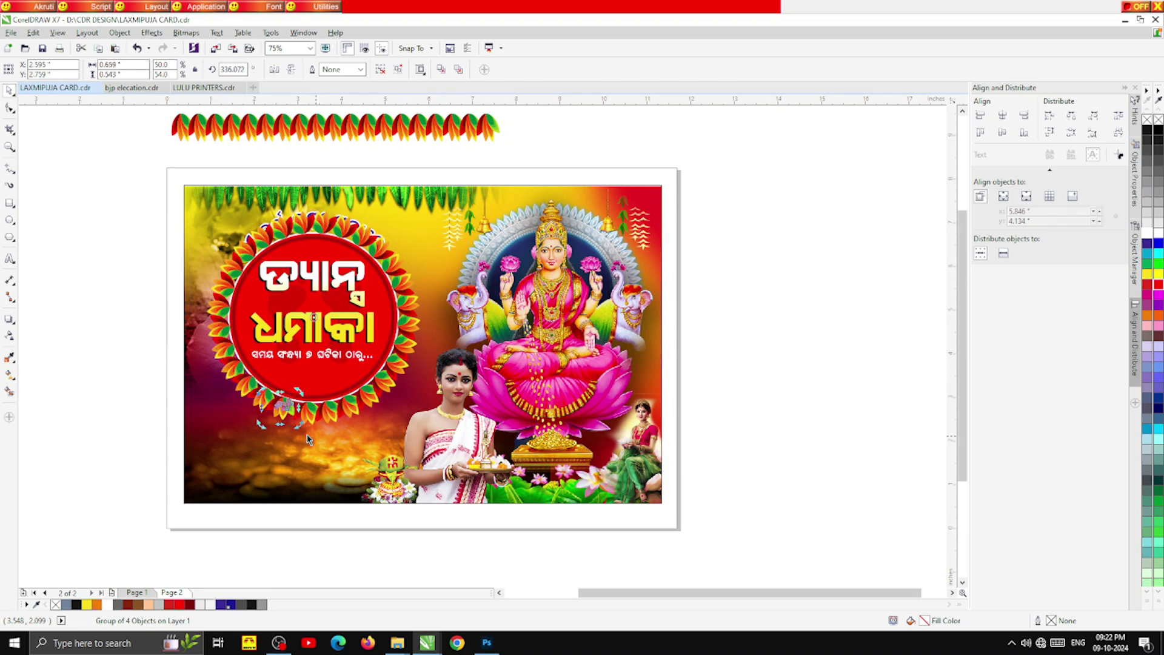
pyautogui.click(125, 394)
# Bring the curved heading to the front, above the leaf ring
pyautogui.scroll(2, 261, 223)
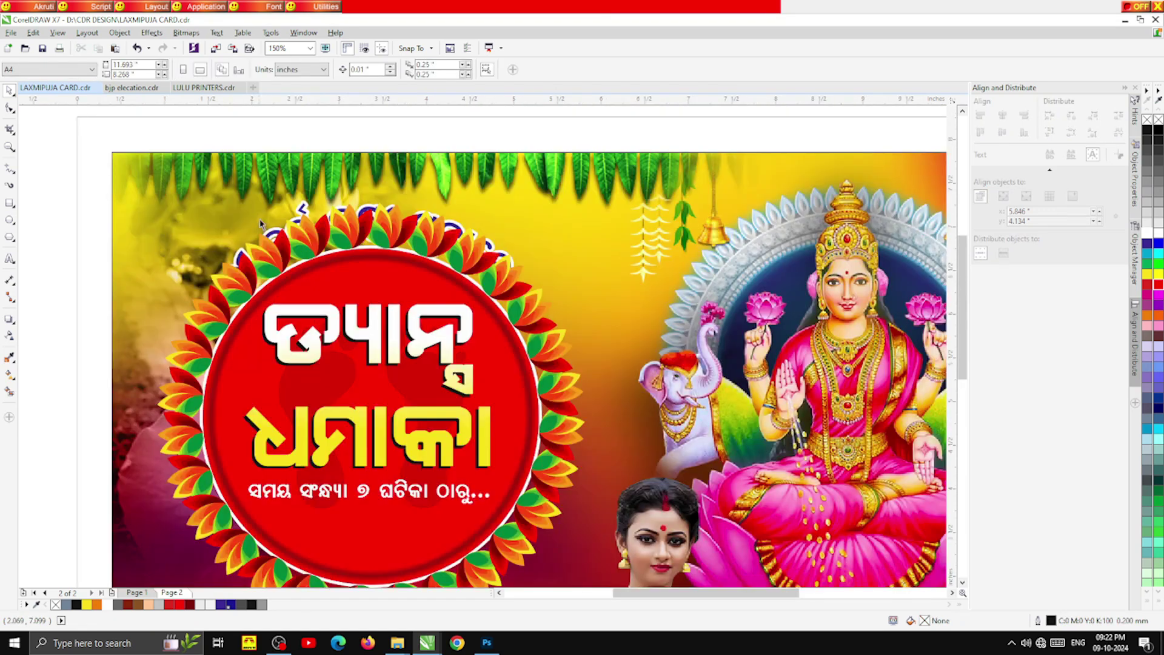
pyautogui.click(300, 209)
pyautogui.hotkey('shift', 'pageup')
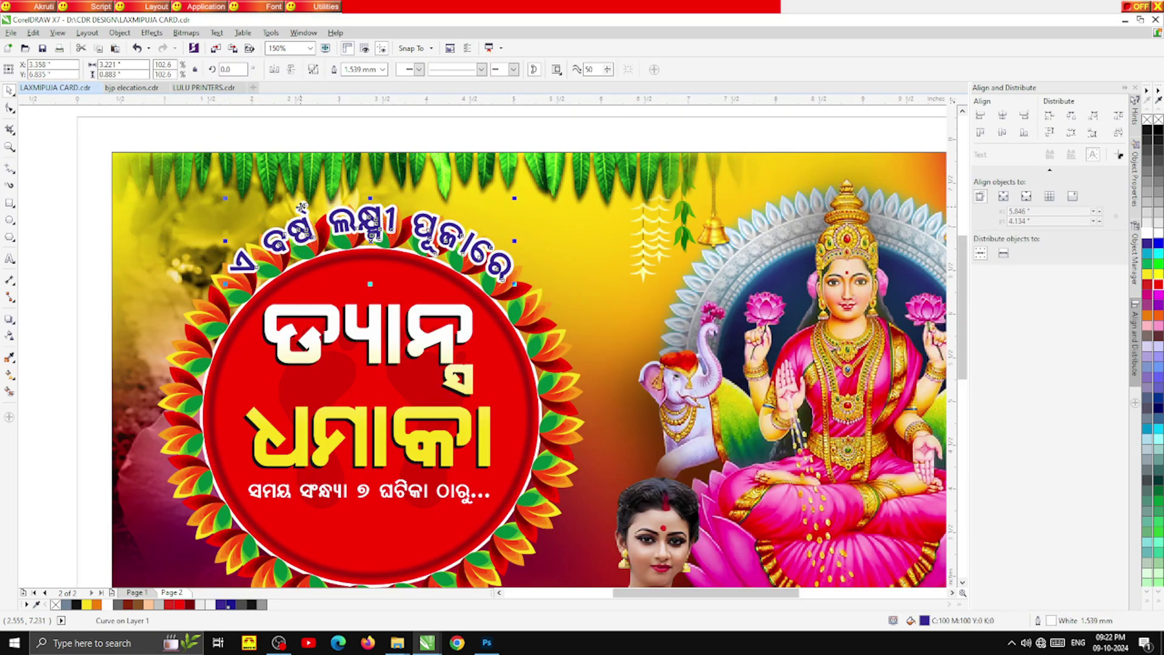
pyautogui.scroll(-2, 300, 207)
pyautogui.moveTo(149, 190); pyautogui.dragTo(459, 428)
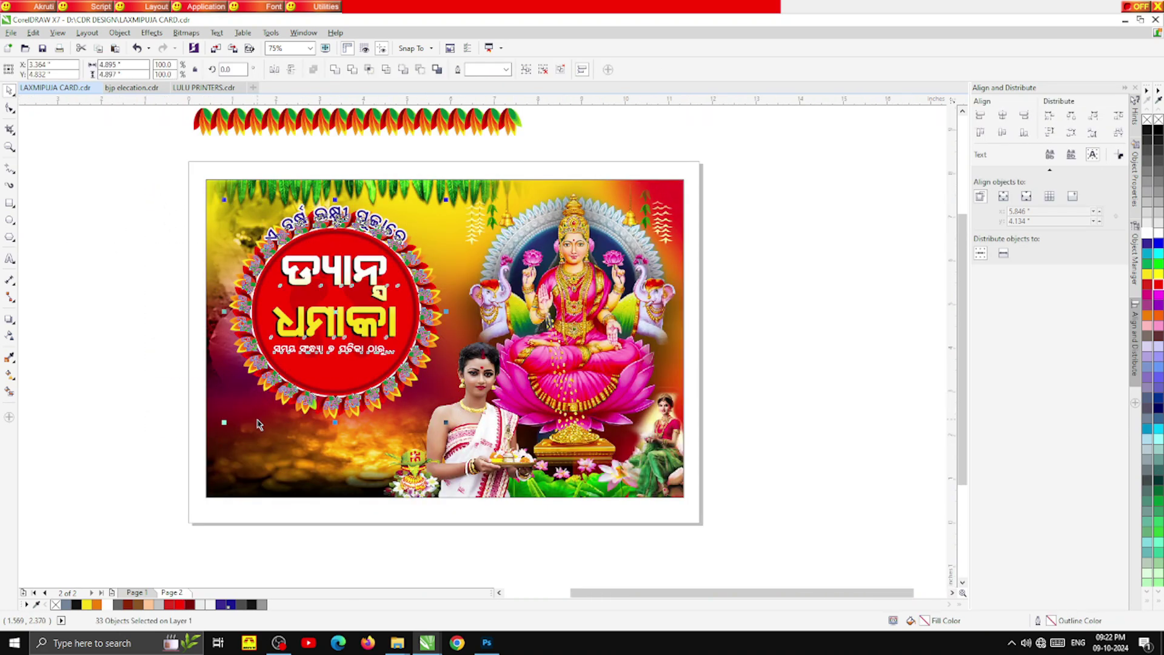
pyautogui.click(148, 376)
pyautogui.scroll(-2, 364, 243)
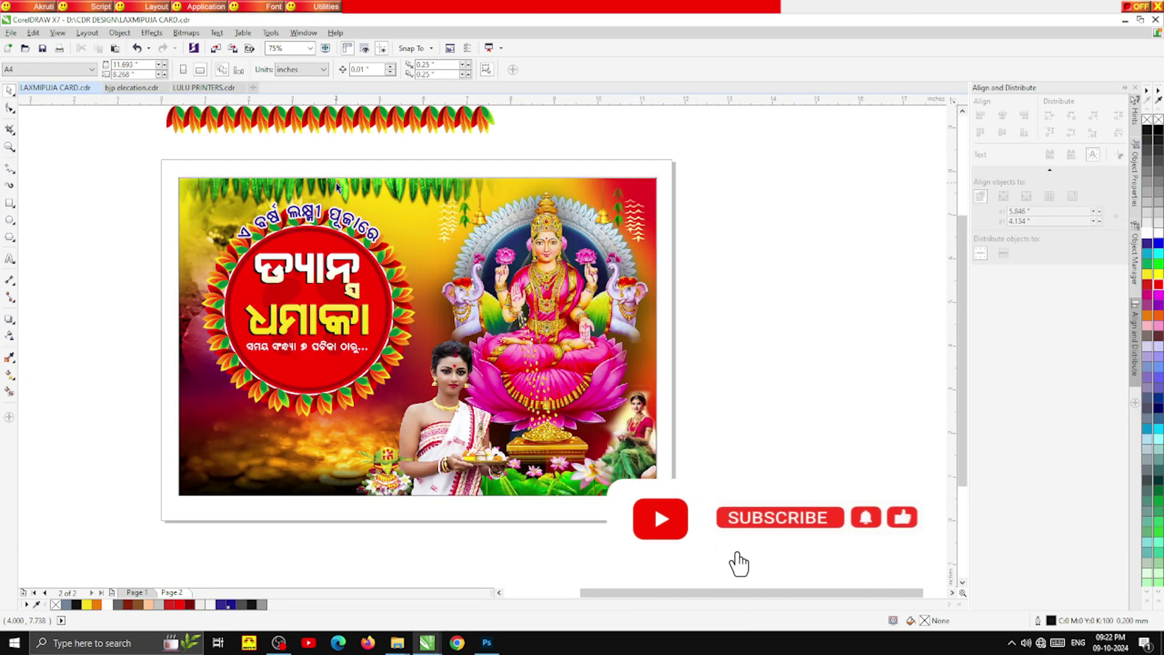
# Delete the leftover leaf garland strip above the page
pyautogui.scroll(-1, 338, 185)
pyautogui.moveTo(441, 155); pyautogui.dragTo(453, 175)
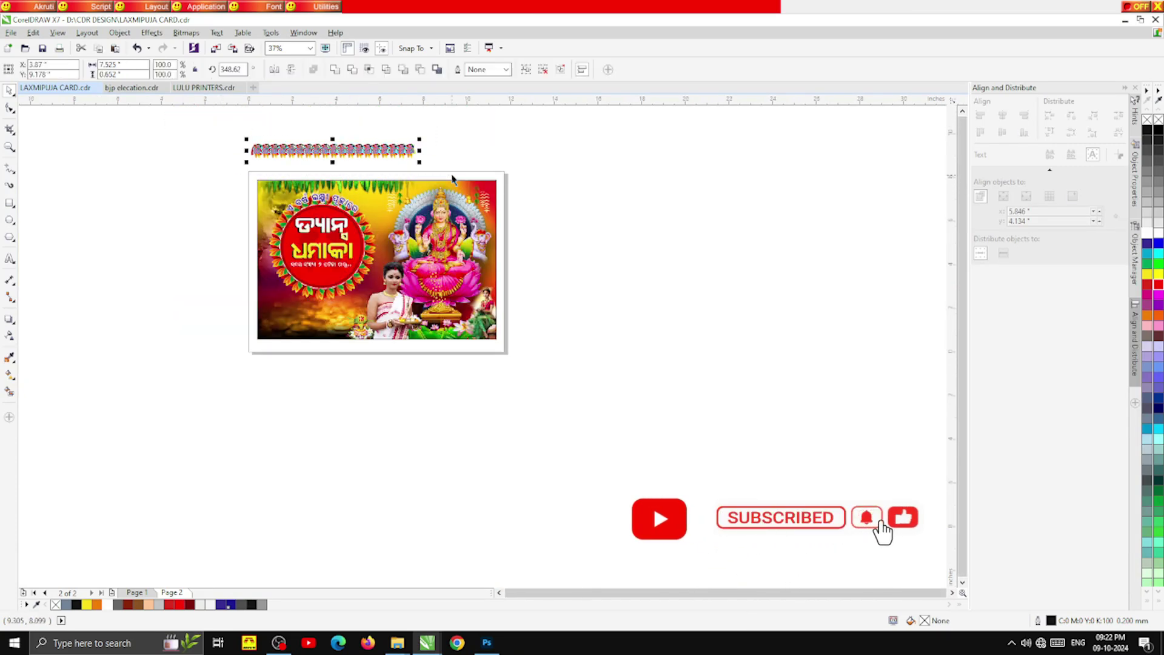
pyautogui.press('Delete')
pyautogui.scroll(1, 314, 216)
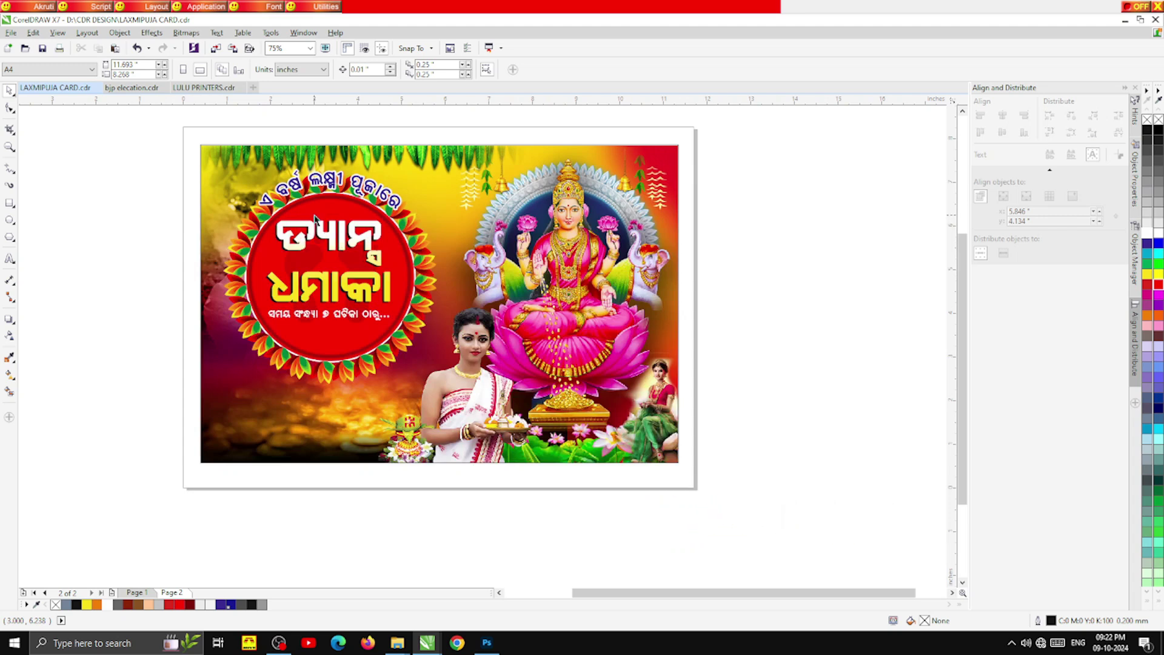
# Start a text line in the card's lower-left corner in AkrutiOriBalabadra-99 at 24 pt and switch on Odia typing
pyautogui.click(10, 258)
pyautogui.scroll(2, 190, 450)
pyautogui.click(259, 451)
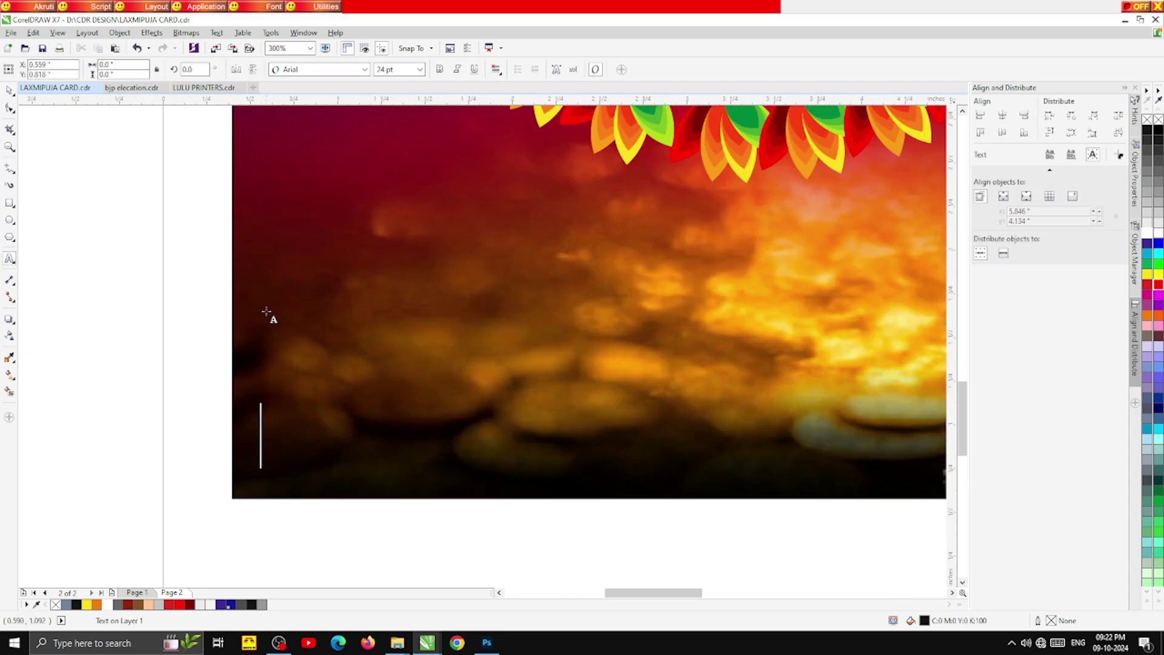
pyautogui.click(318, 69)
pyautogui.click(306, 118)
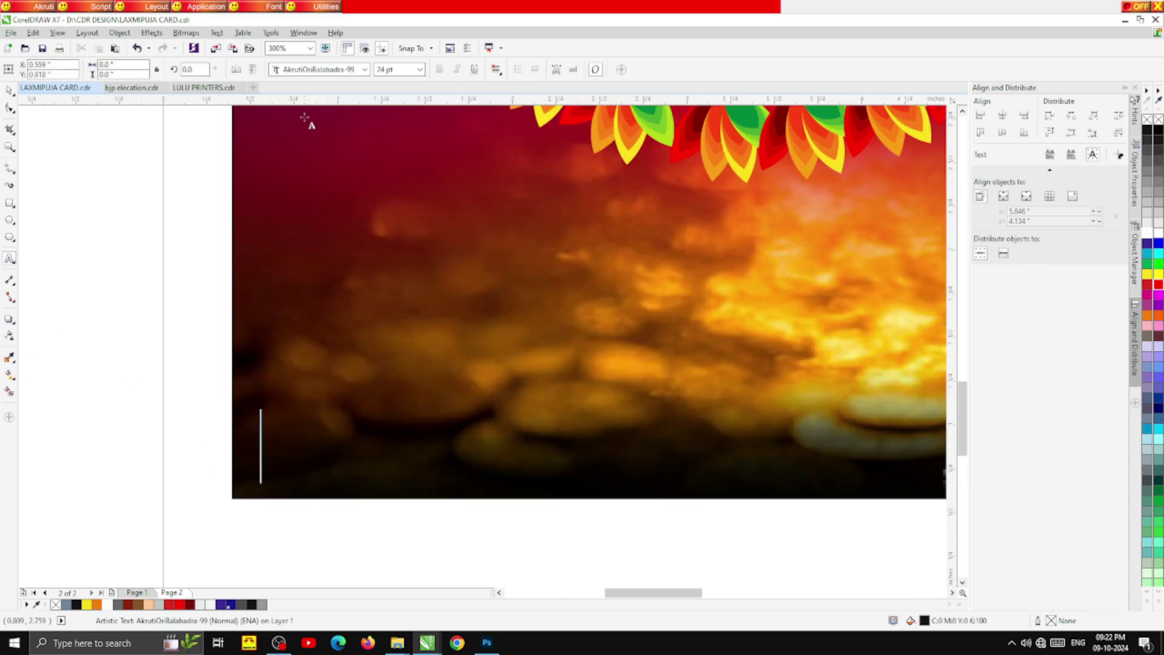
pyautogui.scroll(-4, 285, 242)
pyautogui.scroll(2, 289, 234)
pyautogui.press('Scroll_Lock')
# Enter the organizer label "ଆୟୋଜକ:" on the new text line
pyautogui.write('ତା')
pyautogui.scroll(2, 280, 494)
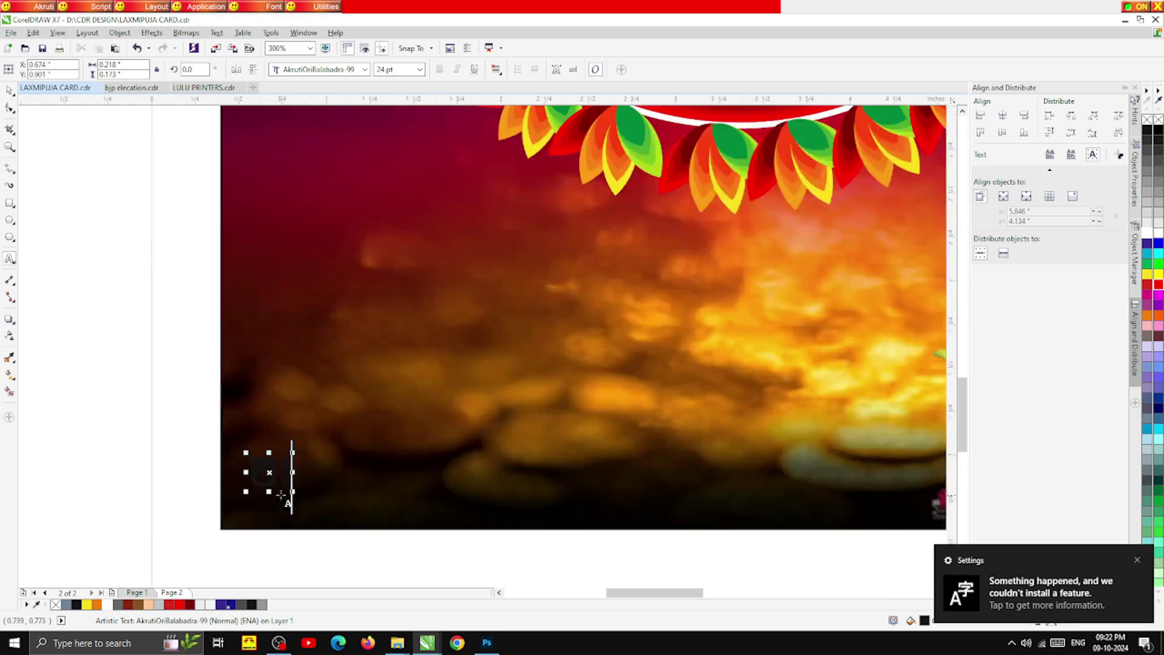
pyautogui.write('ଜ')
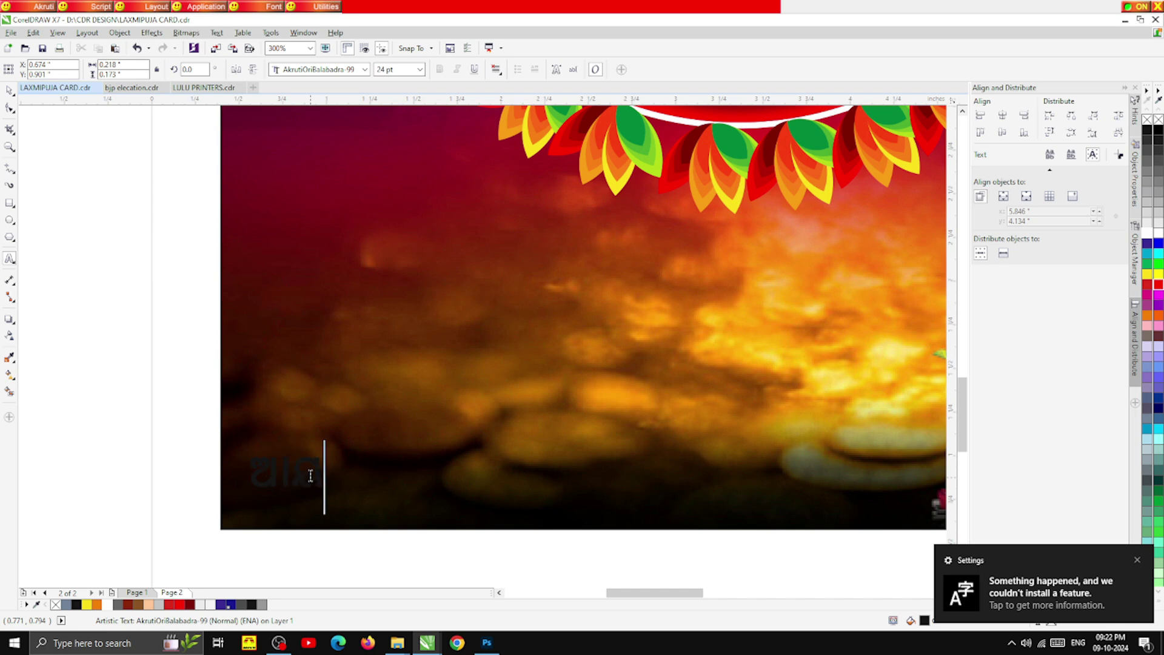
pyautogui.write('େଜା')
pyautogui.press('BackSpace')
pyautogui.press('BackSpace')
pyautogui.press('BackSpace')
pyautogui.press('BackSpace')
pyautogui.write('ୟେଜା')
pyautogui.press('BackSpace')
pyautogui.press('BackSpace')
pyautogui.press('BackSpace')
pyautogui.press('BackSpace')
pyautogui.write('େୟାଜକ')
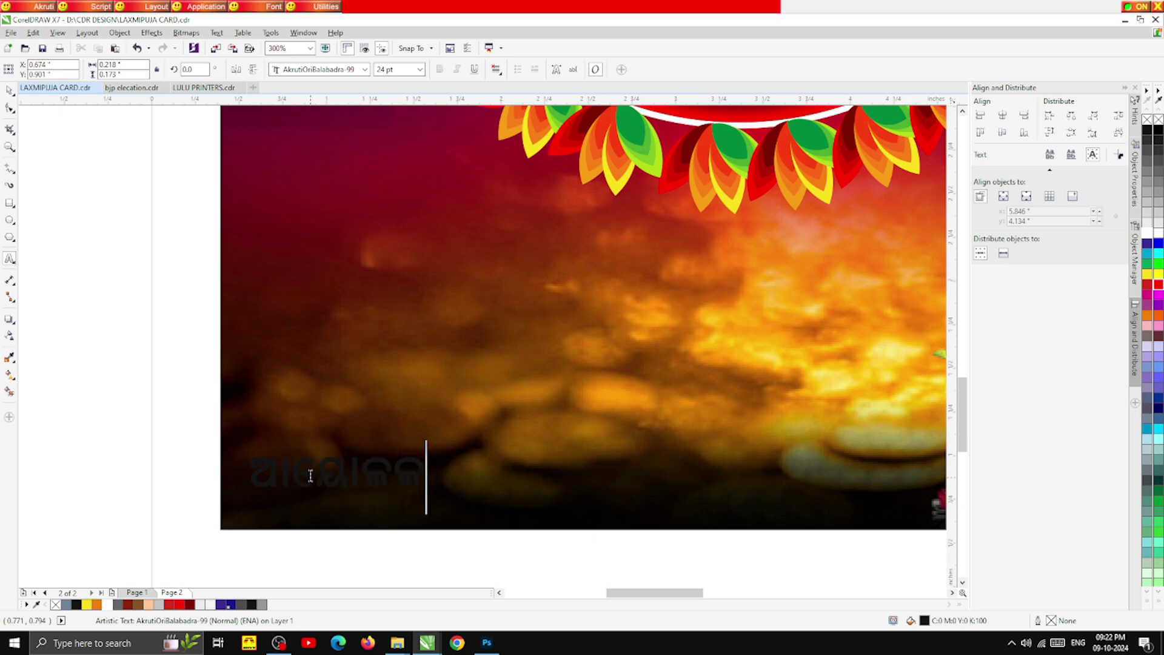
pyautogui.press('Scroll_Lock')
pyautogui.write(':')
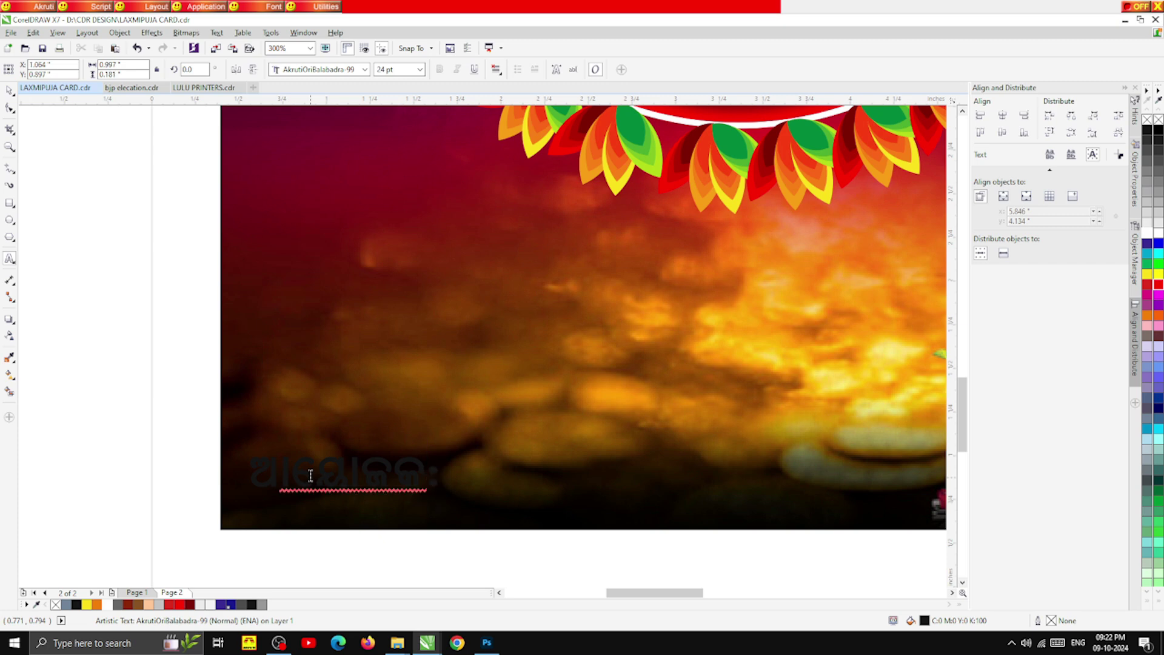
pyautogui.press('Scroll_Lock')
# Add the committee name "ଗଜଲକ୍ଷ୍ମୀ ପୂଜା କମିଟି" after the organizer label
pyautogui.scroll(-2, 310, 476)
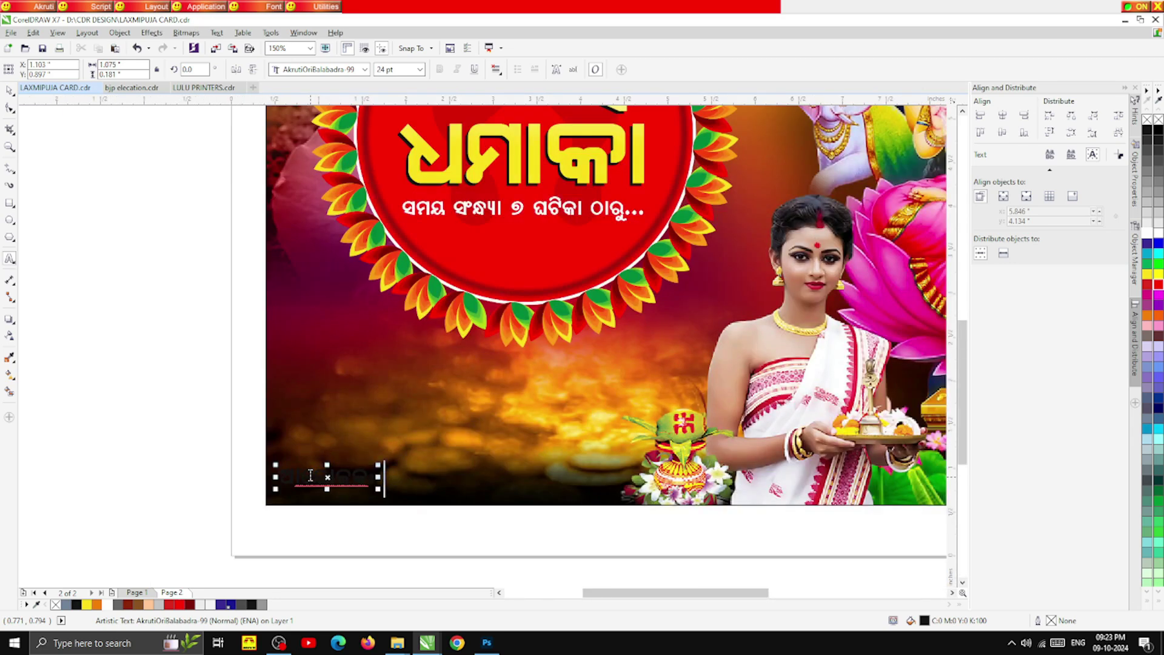
pyautogui.write('ଜୟ')
pyautogui.press('BackSpace')
pyautogui.press('BackSpace')
pyautogui.press('BackSpace')
pyautogui.write('ଗଳକ')
pyautogui.write('କ୍ଷ୍ମୀ')
pyautogui.write(' ପୂଜା')
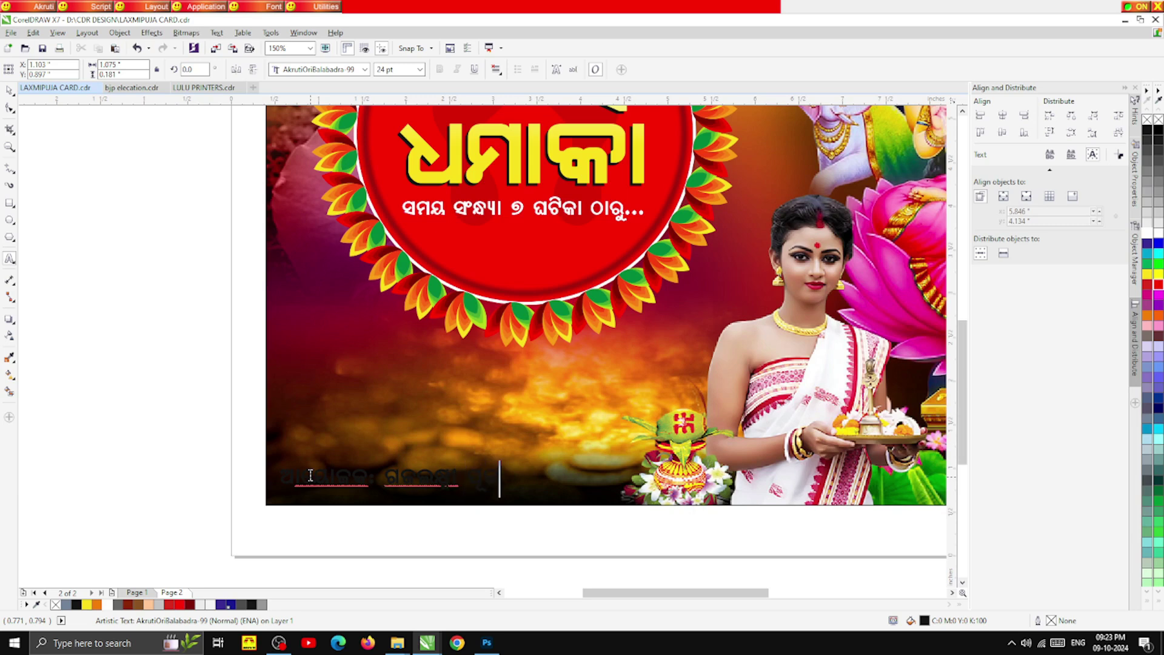
pyautogui.write(' କମିଟି')
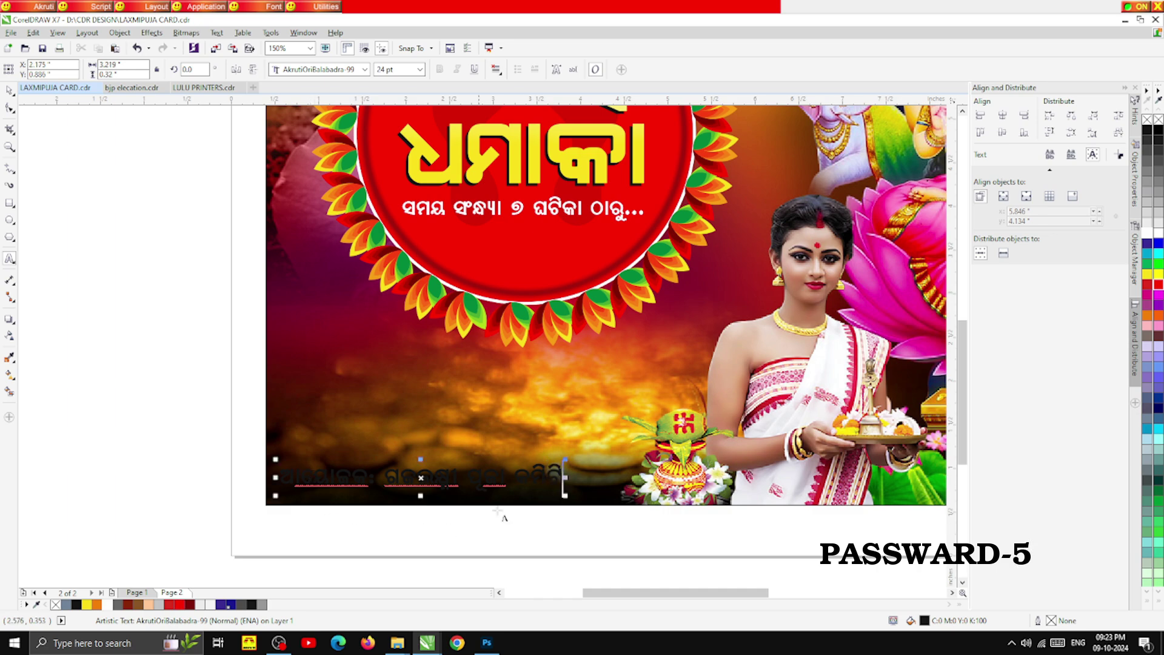
# Color the organizer line white and enlarge it to about 28.5 pt at the card's lower-left corner
pyautogui.scroll(2, 522, 488)
pyautogui.click(10, 91)
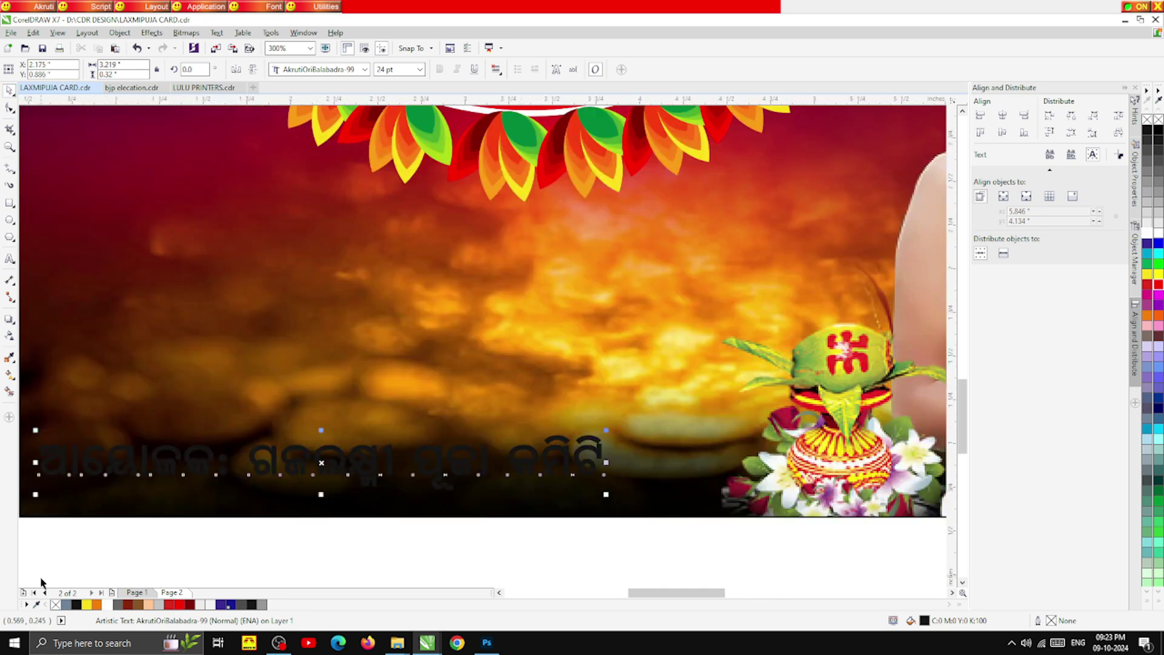
pyautogui.click(106, 604)
pyautogui.scroll(-2, 252, 464)
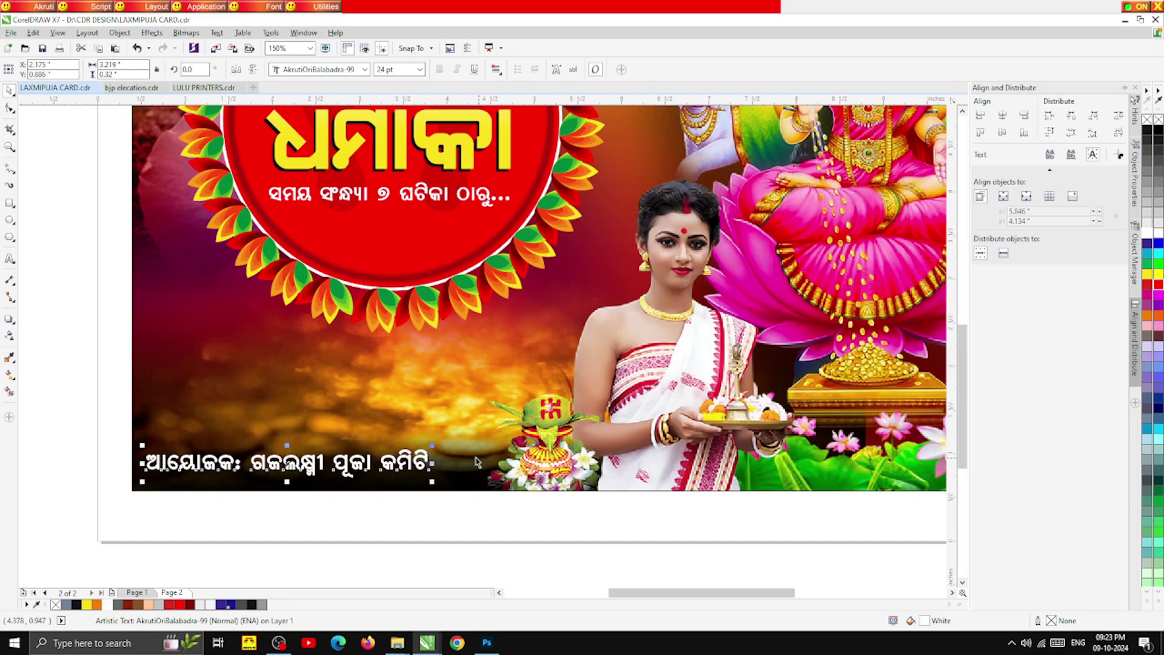
pyautogui.moveTo(432, 446); pyautogui.dragTo(479, 448)
pyautogui.click(470, 512)
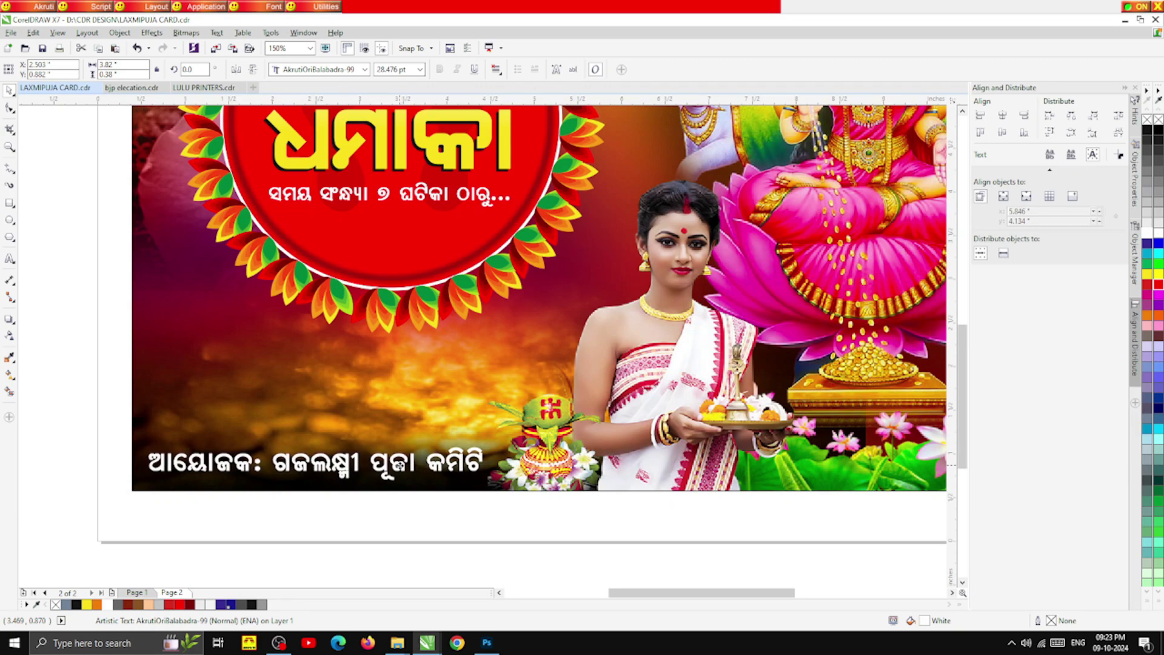
pyautogui.scroll(-4, 412, 492)
pyautogui.scroll(2, 410, 491)
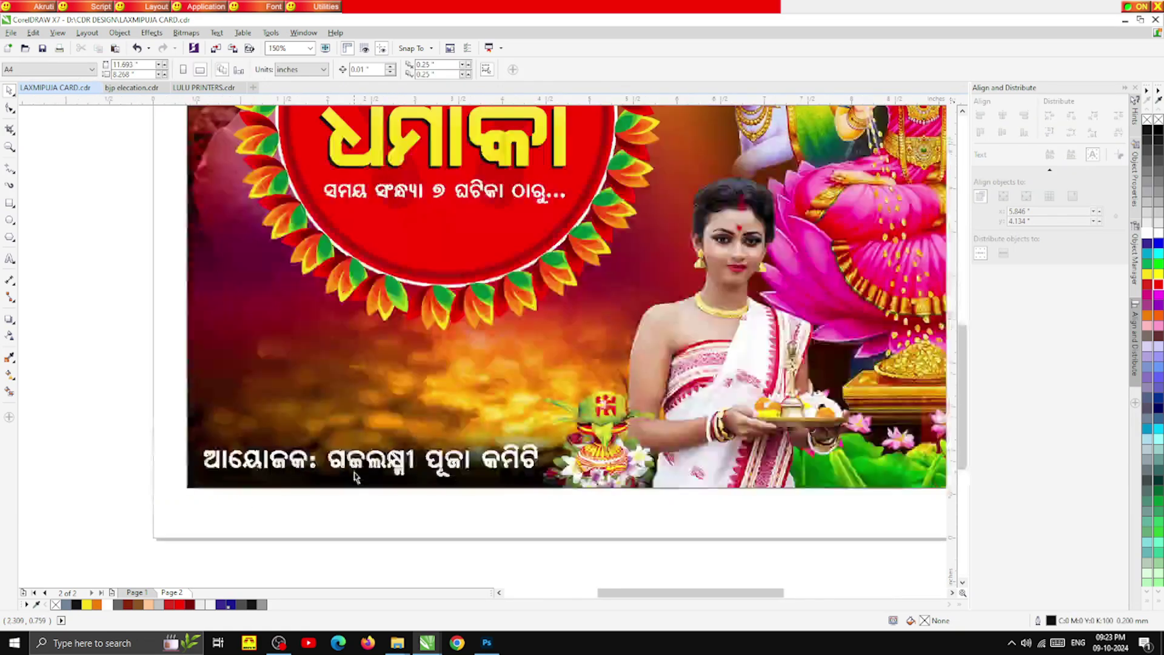
pyautogui.scroll(-1, 356, 477)
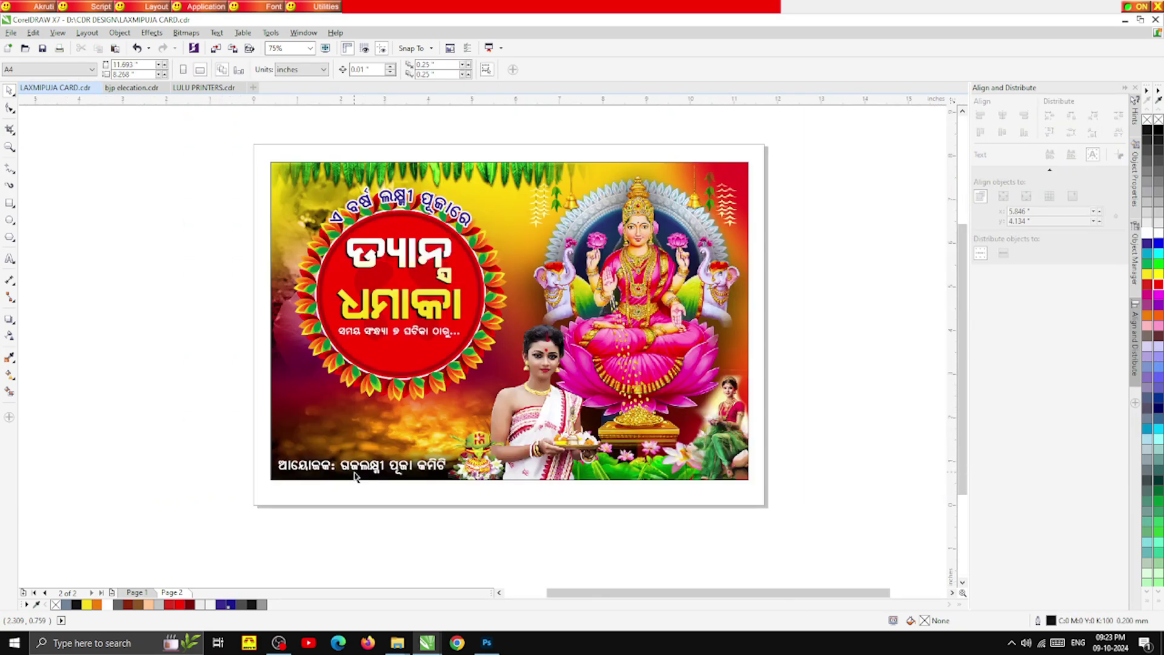